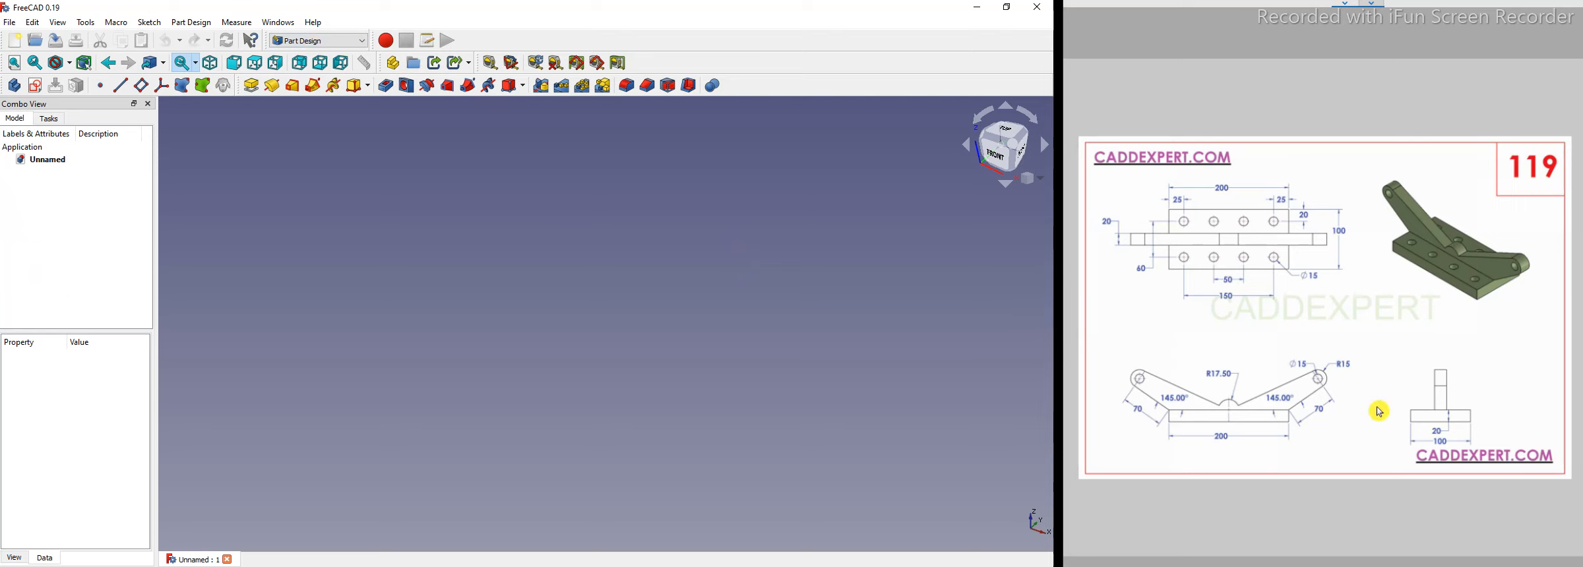
Create a body and start a new sketch on the XZ plane.
left_click(38, 126)
left_click(51, 164)
left_click(43, 164)
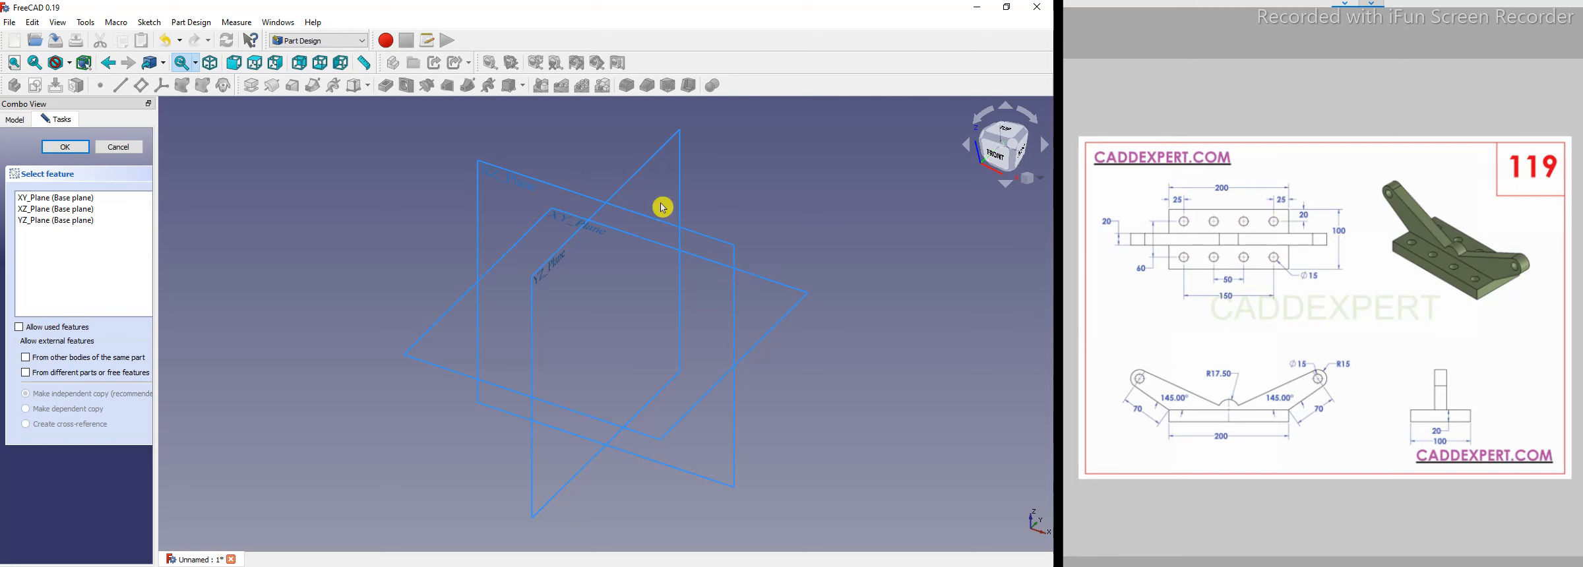
left_click(500, 172)
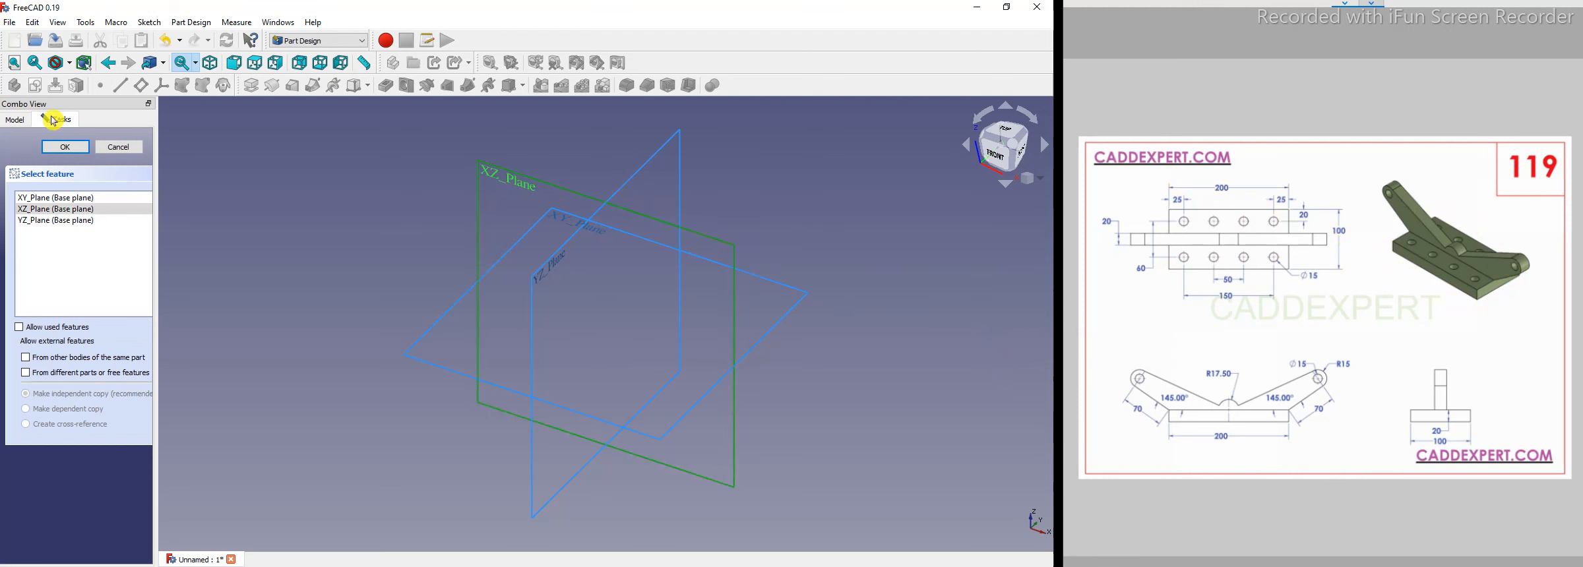
left_click(67, 151)
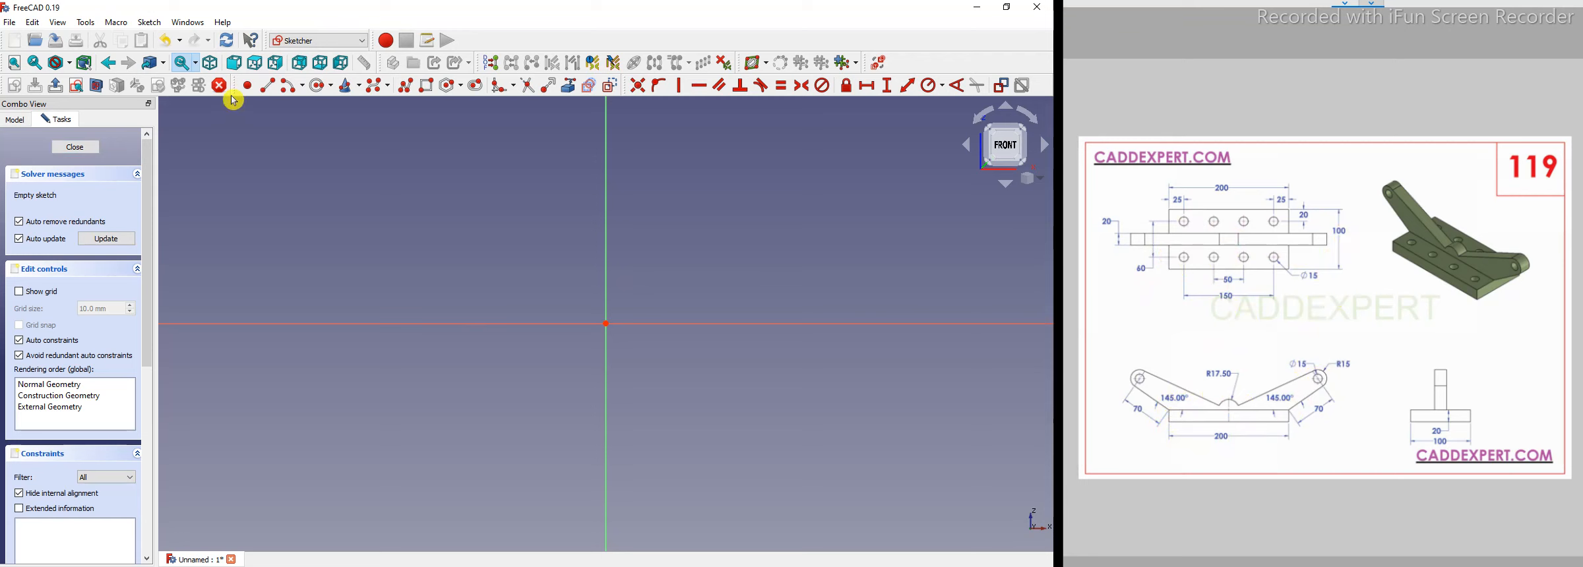
Draw a rectangle about 95 by 22 mm just above the horizontal axis.
left_click(374, 189)
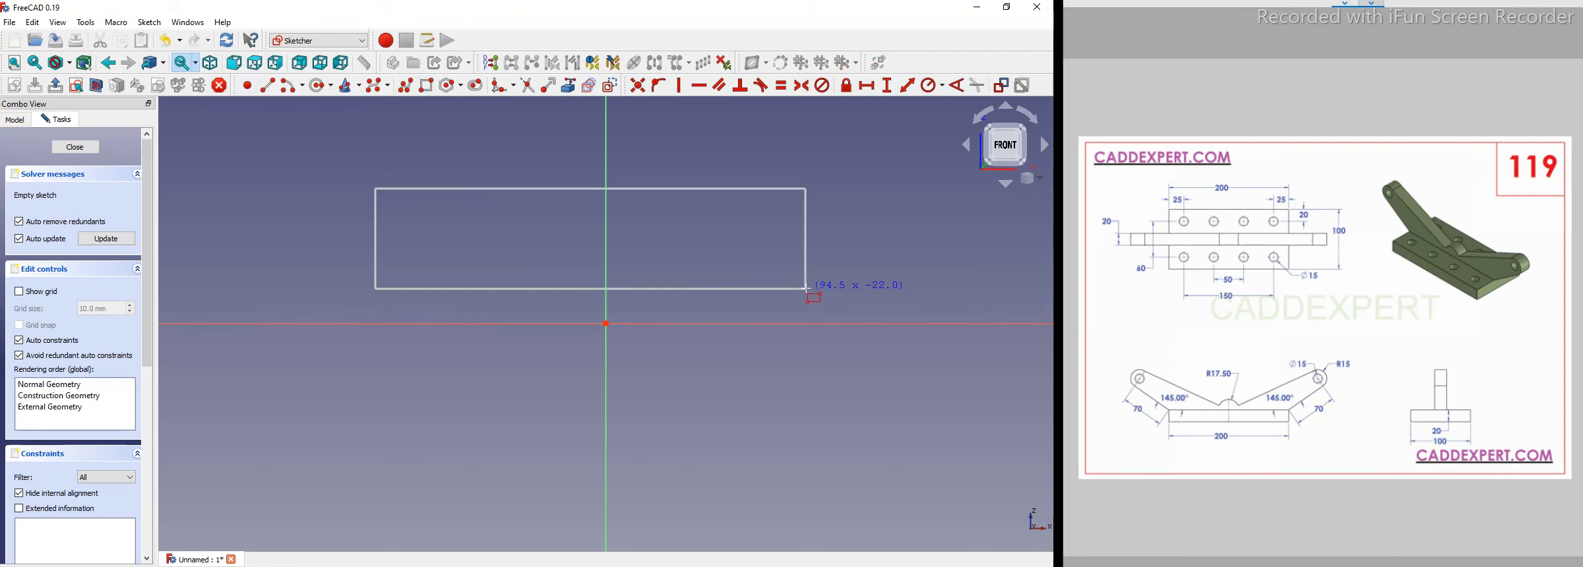
left_click(822, 304)
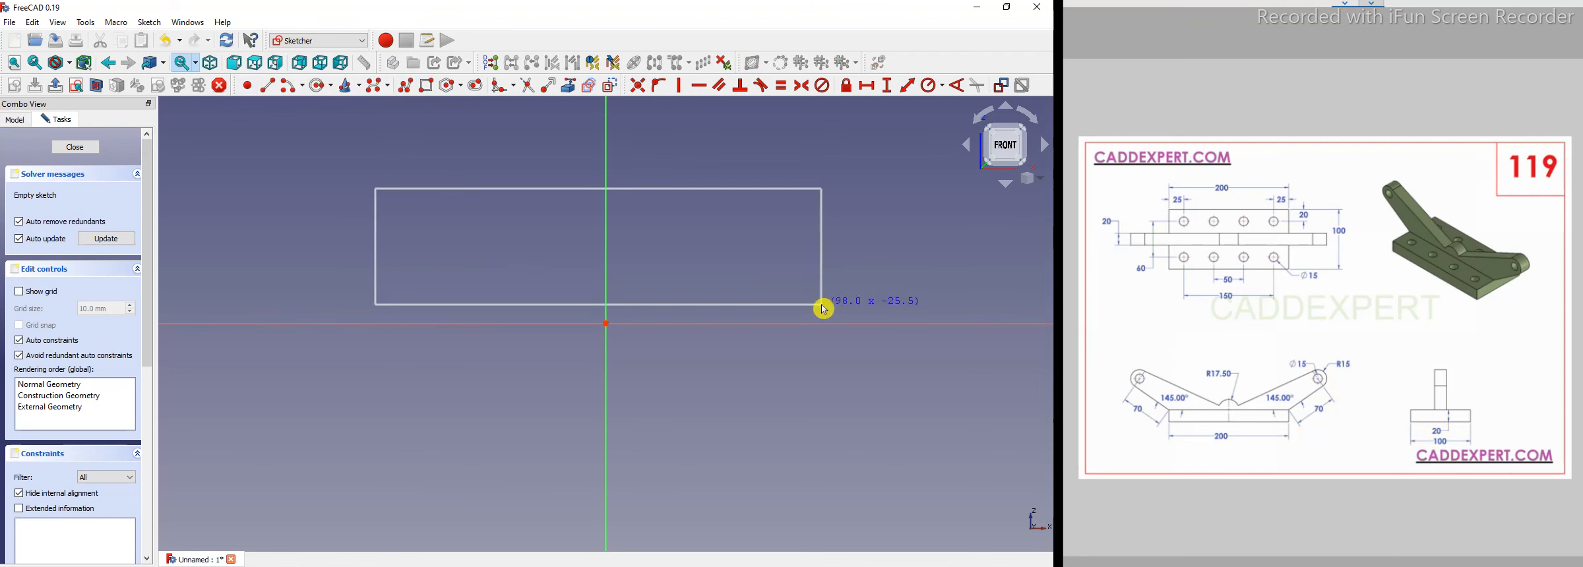
Try to constrain the rectangle's bottom edge to the origin.
left_click(658, 306)
left_click(606, 324)
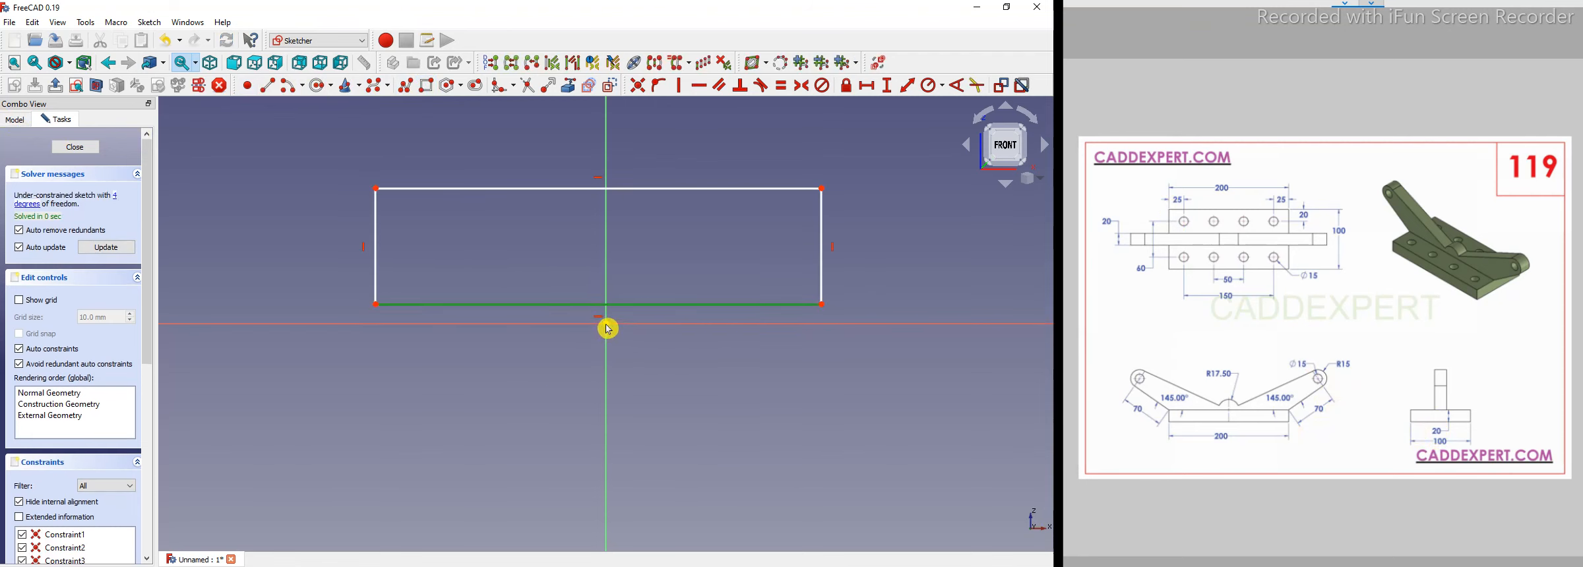
left_click(643, 91)
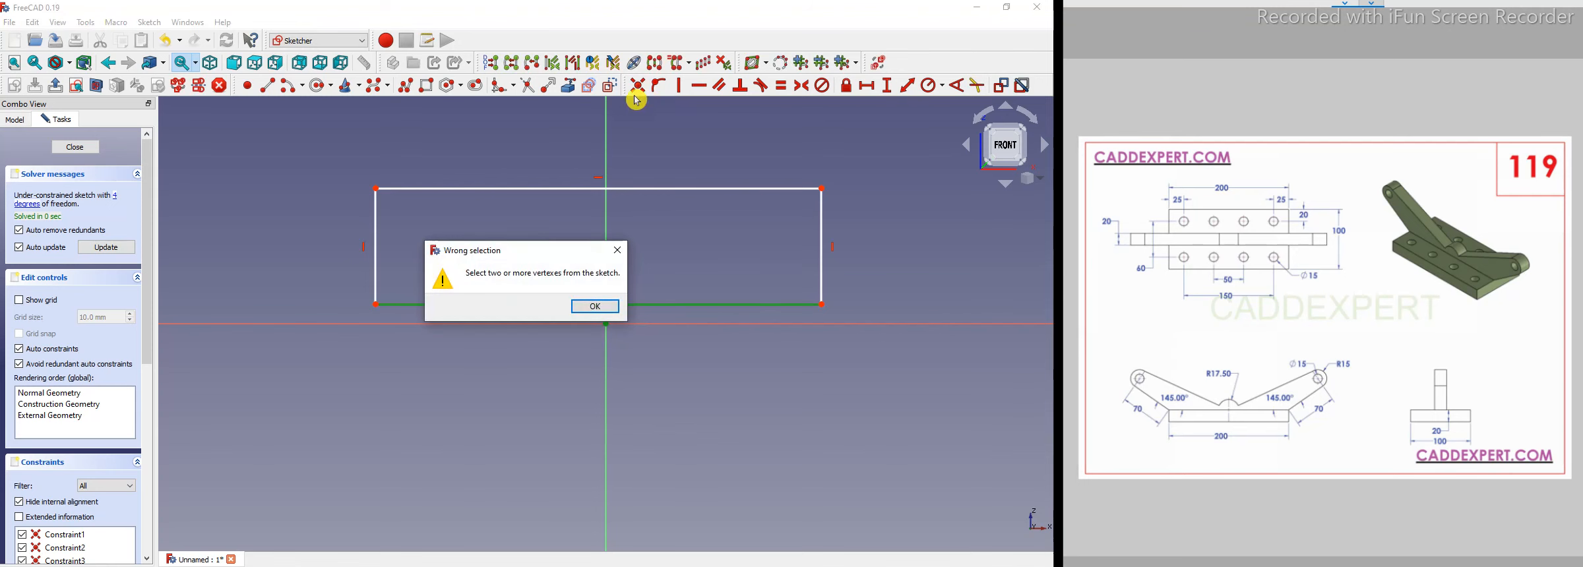
left_click(610, 319)
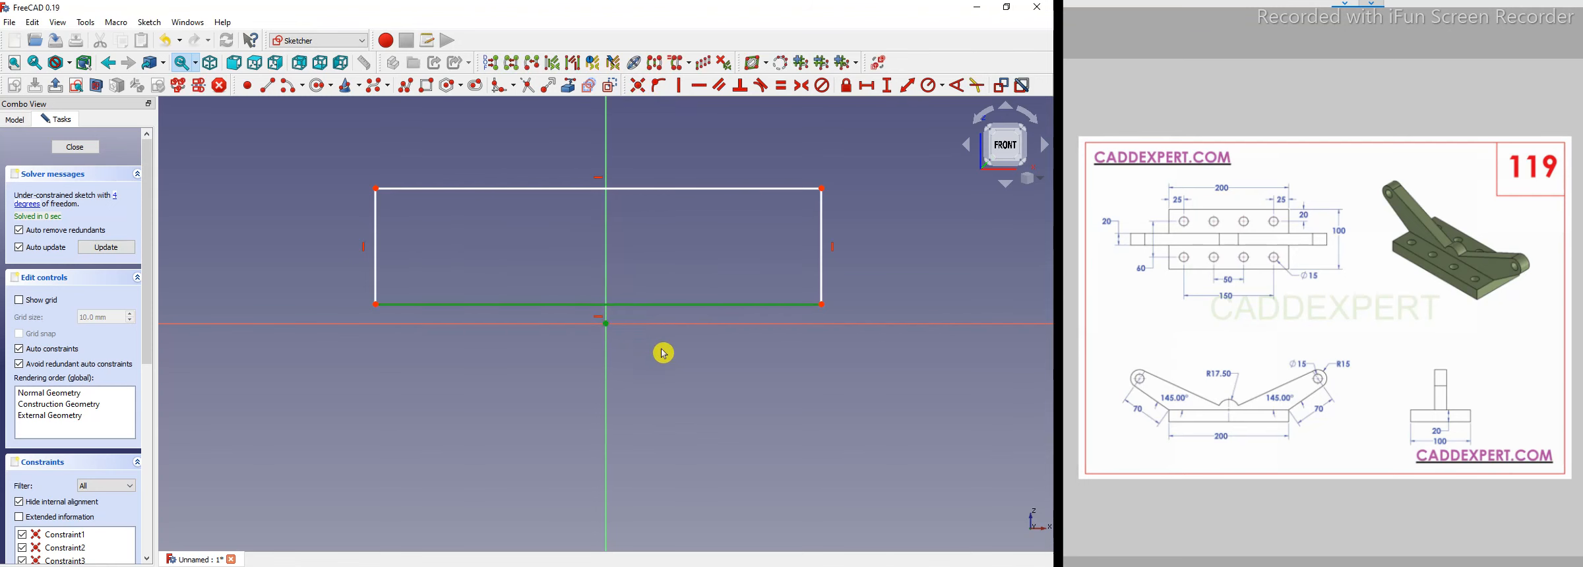
Constrain the origin onto the rectangle's bottom edge so the edge lies on the horizontal axis.
left_click(637, 344)
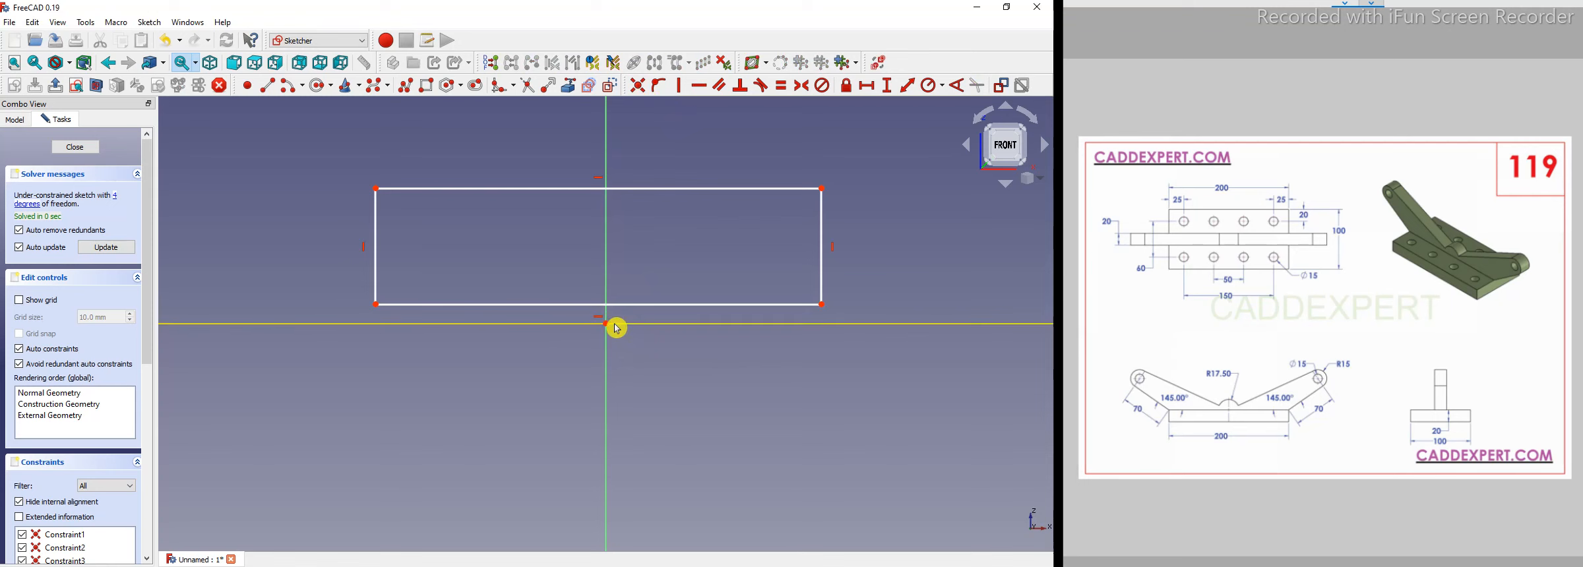
left_click(689, 305)
left_click(606, 323)
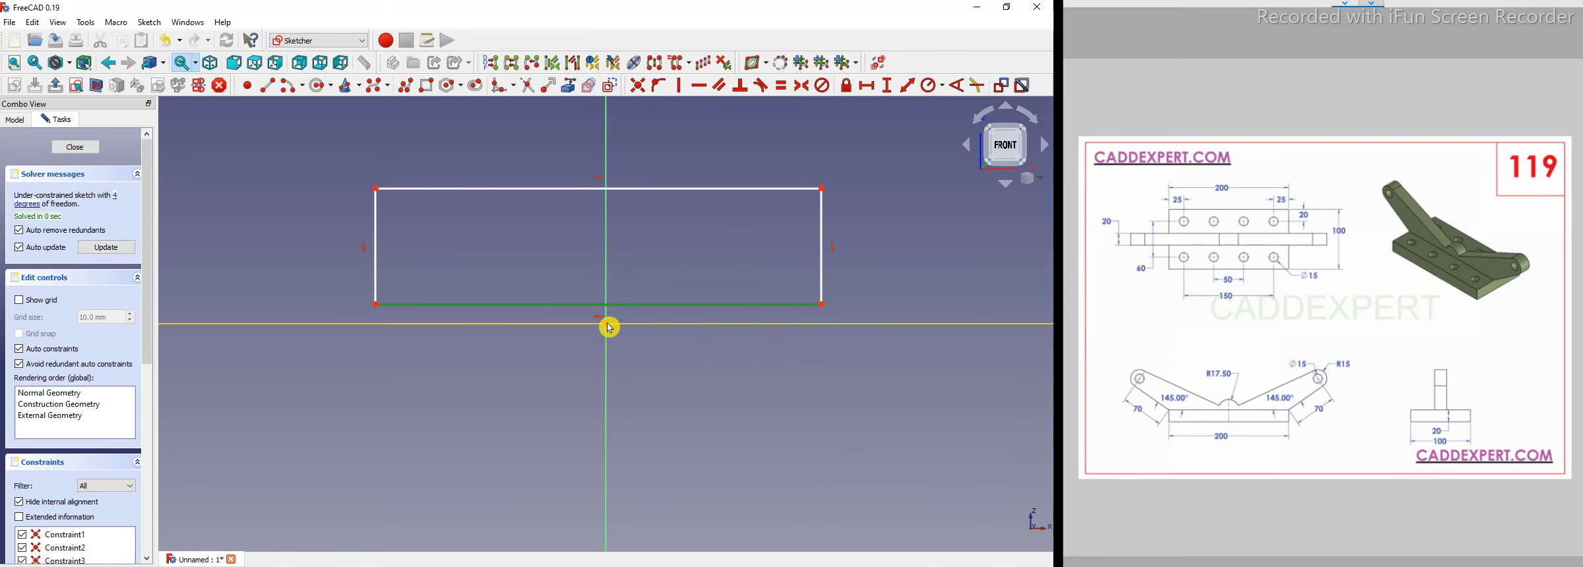
left_click(661, 88)
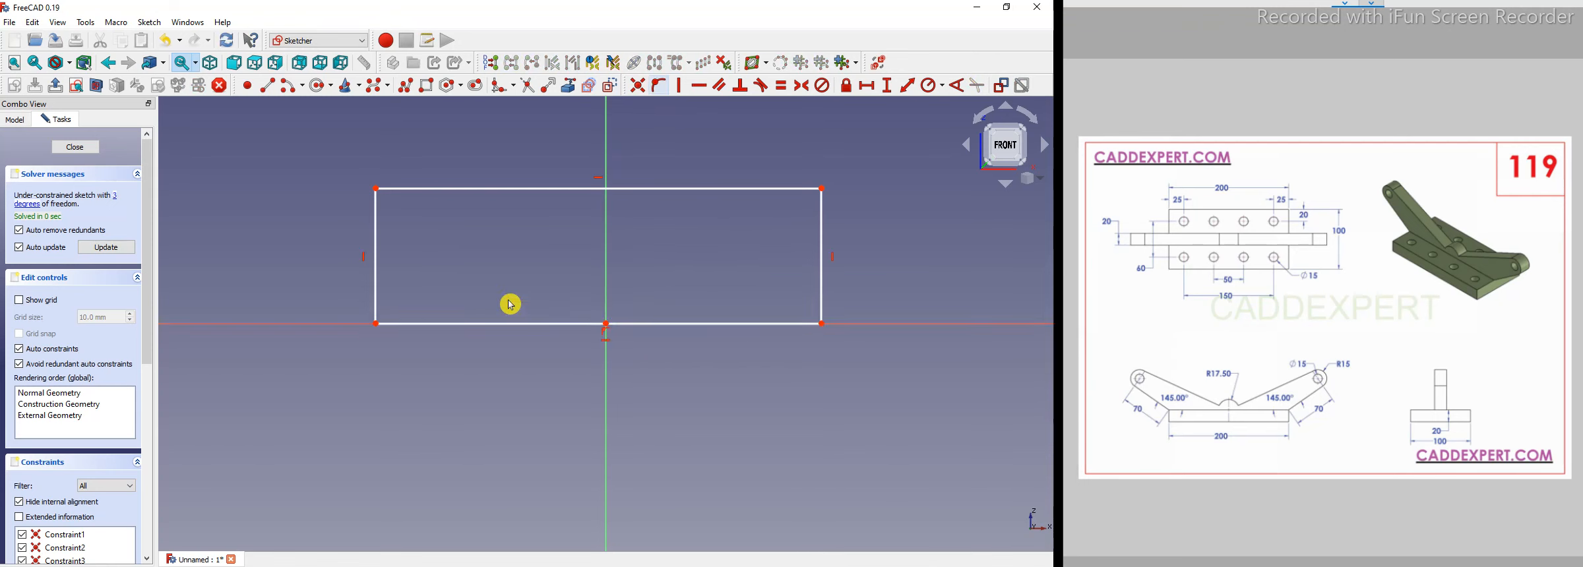
Make the rectangle's bottom corners symmetric about the vertical axis.
left_click(376, 325)
left_click(823, 326)
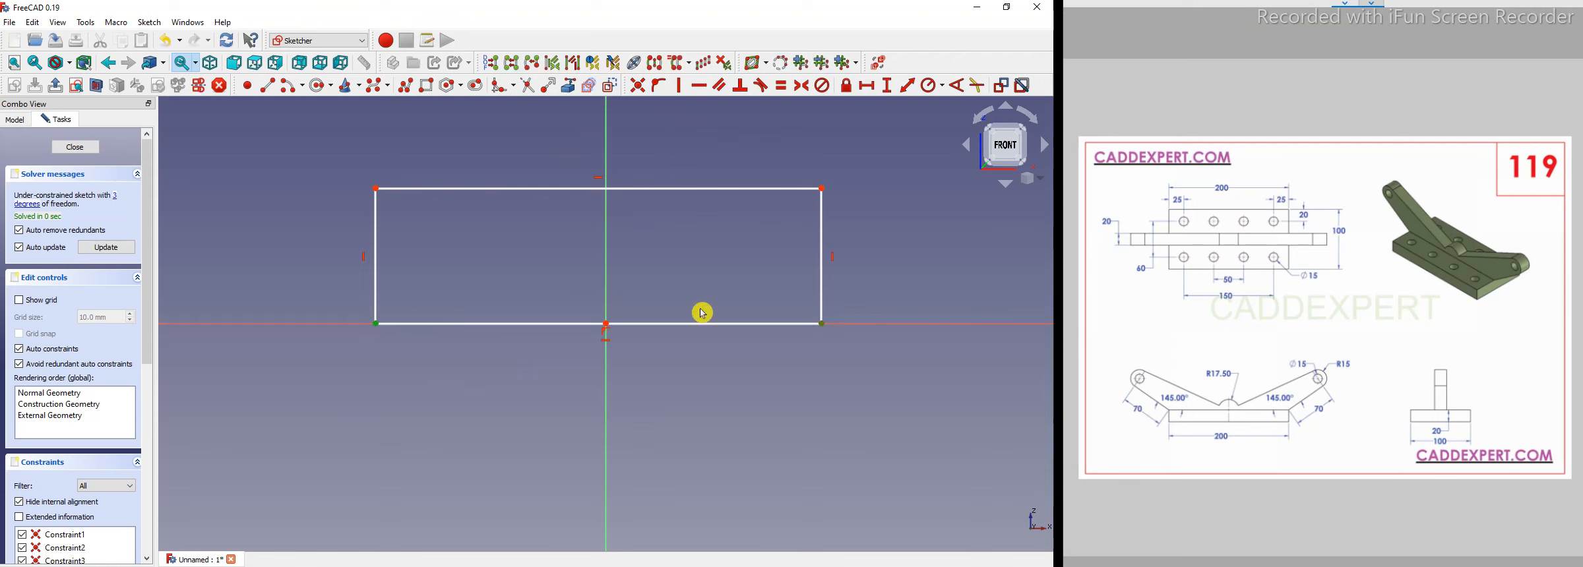
left_click(608, 257)
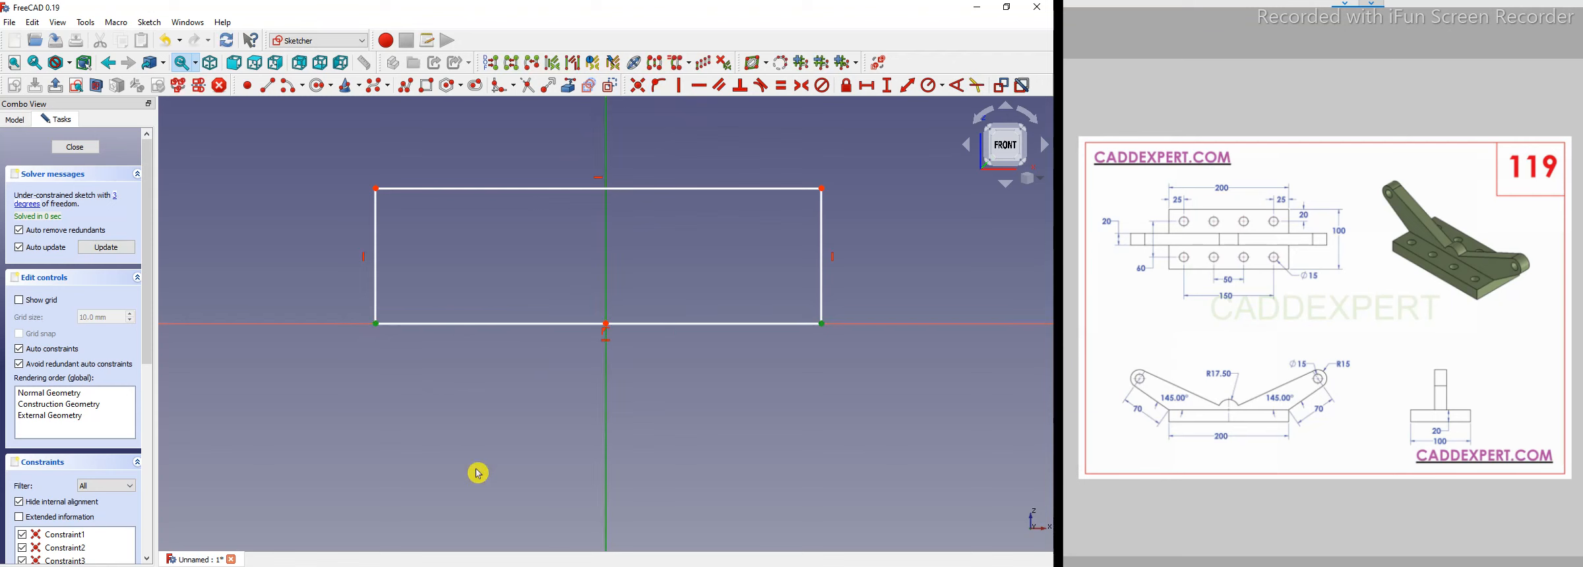
left_click(801, 85)
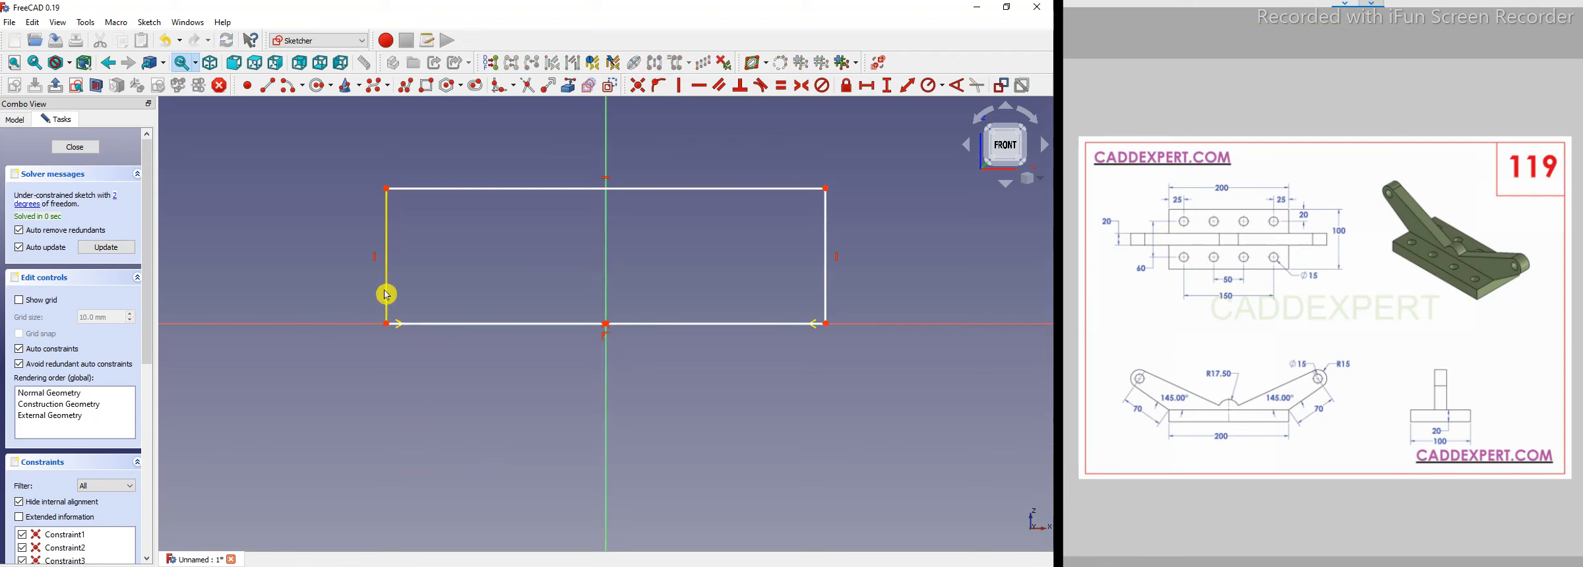
Set the horizontal distance between the bottom corners to 200 mm.
left_click(387, 325)
left_click(826, 323)
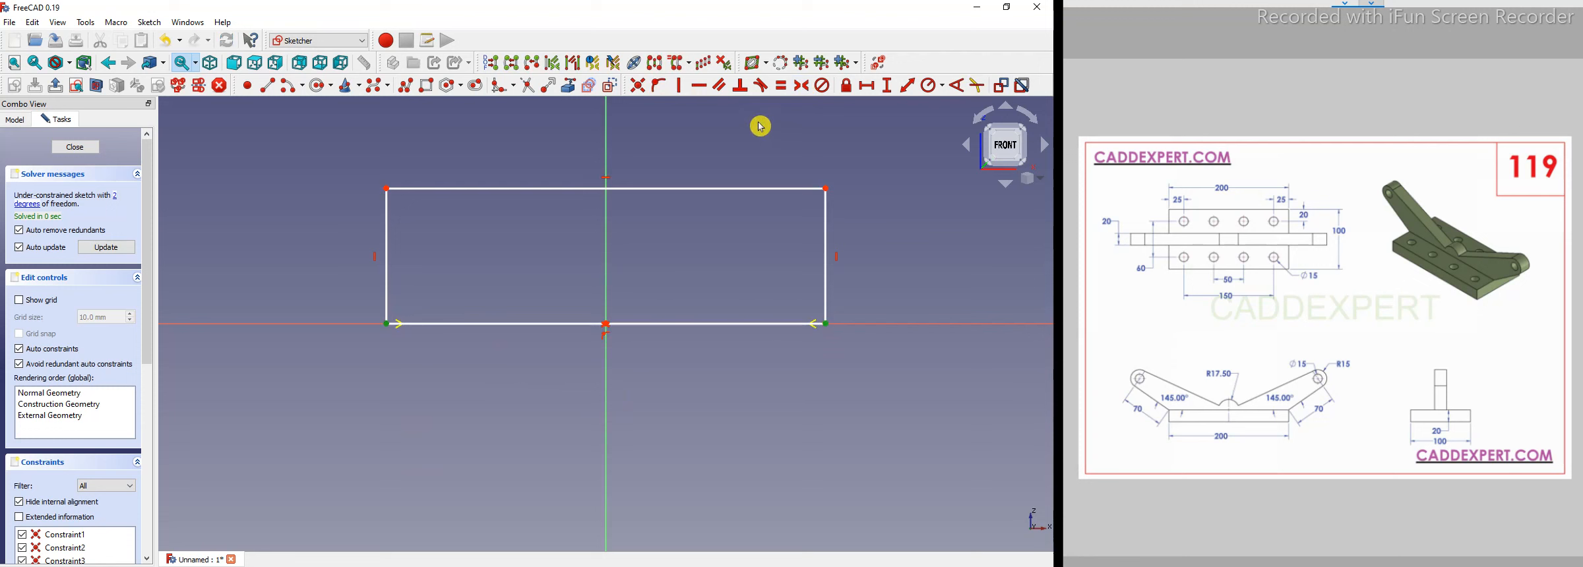
left_click(872, 93)
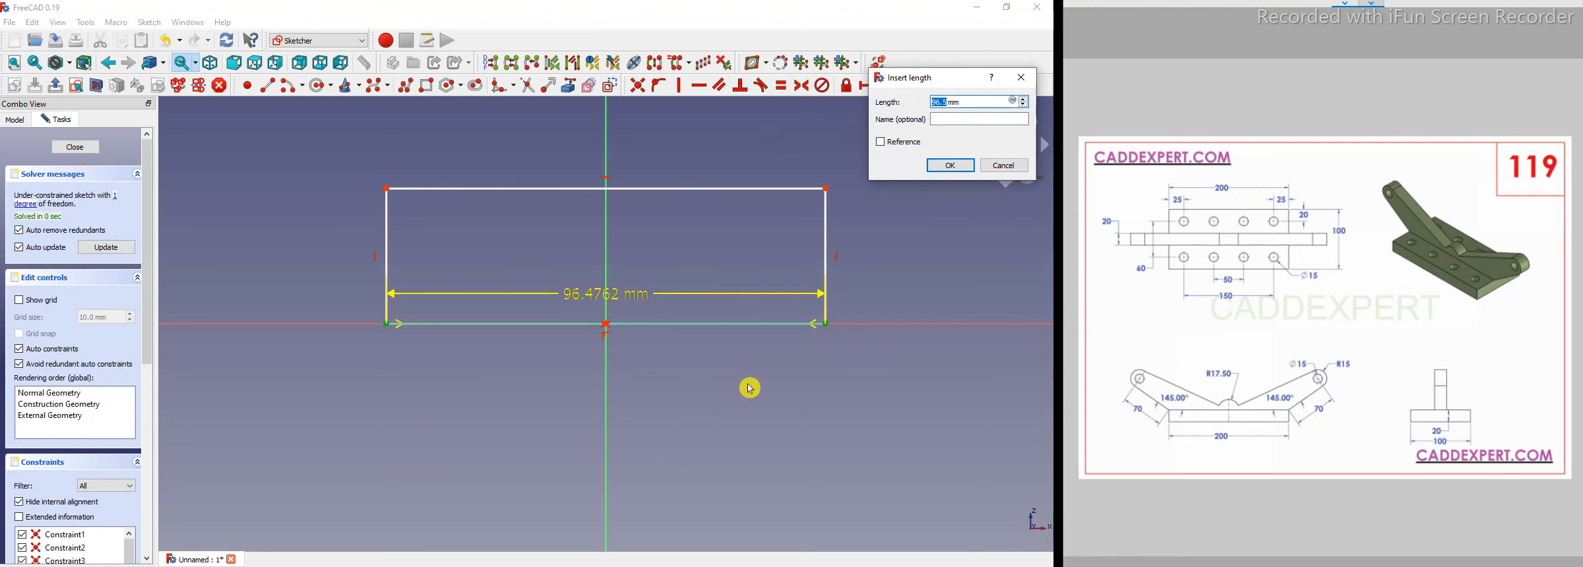
left_click(941, 166)
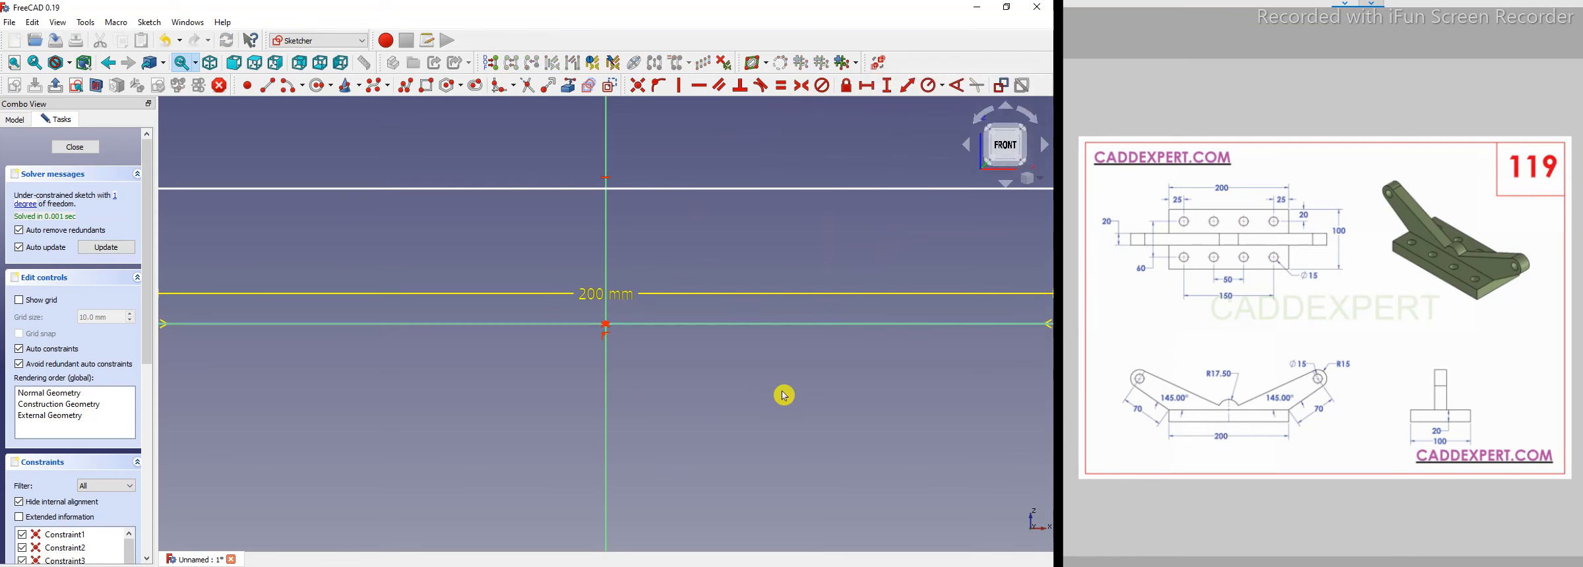
Set the rectangle's height to 20 mm with a vertical distance constraint on its left edge.
scroll(618, 381, "down", 3)
left_click_drag(601, 356, 593, 422)
scroll(534, 416, "up", 2)
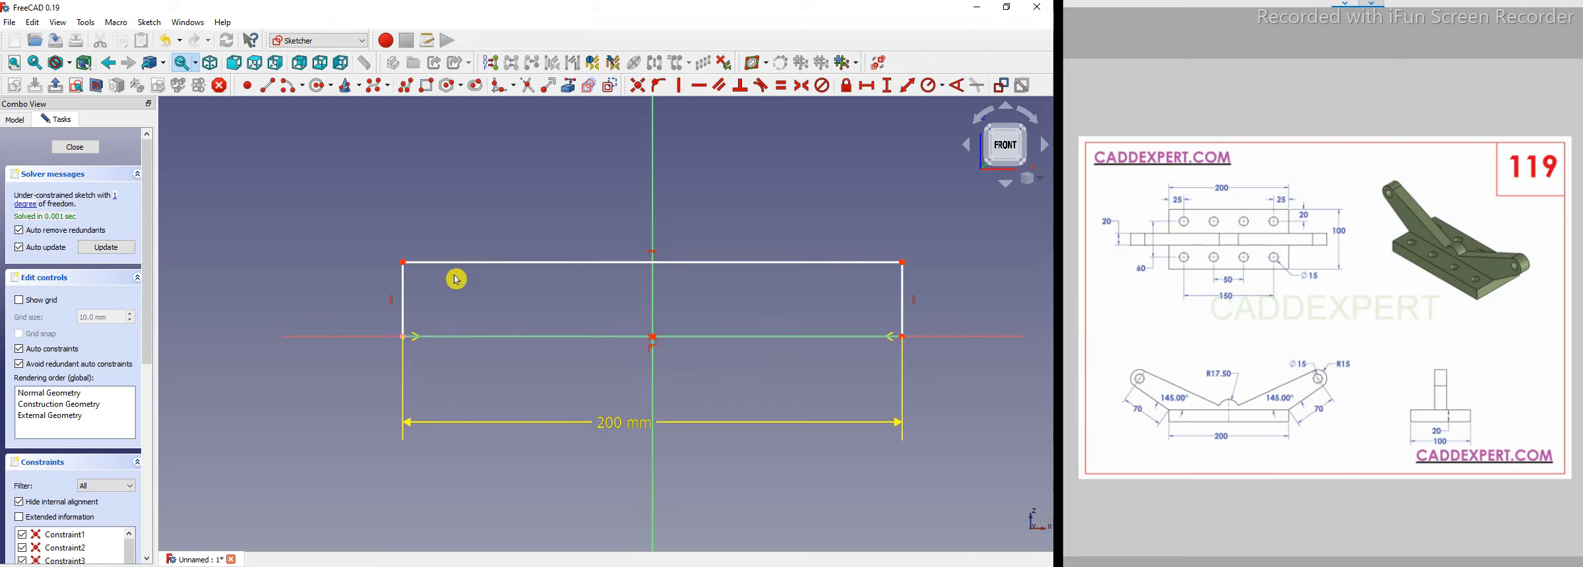
left_click(429, 319)
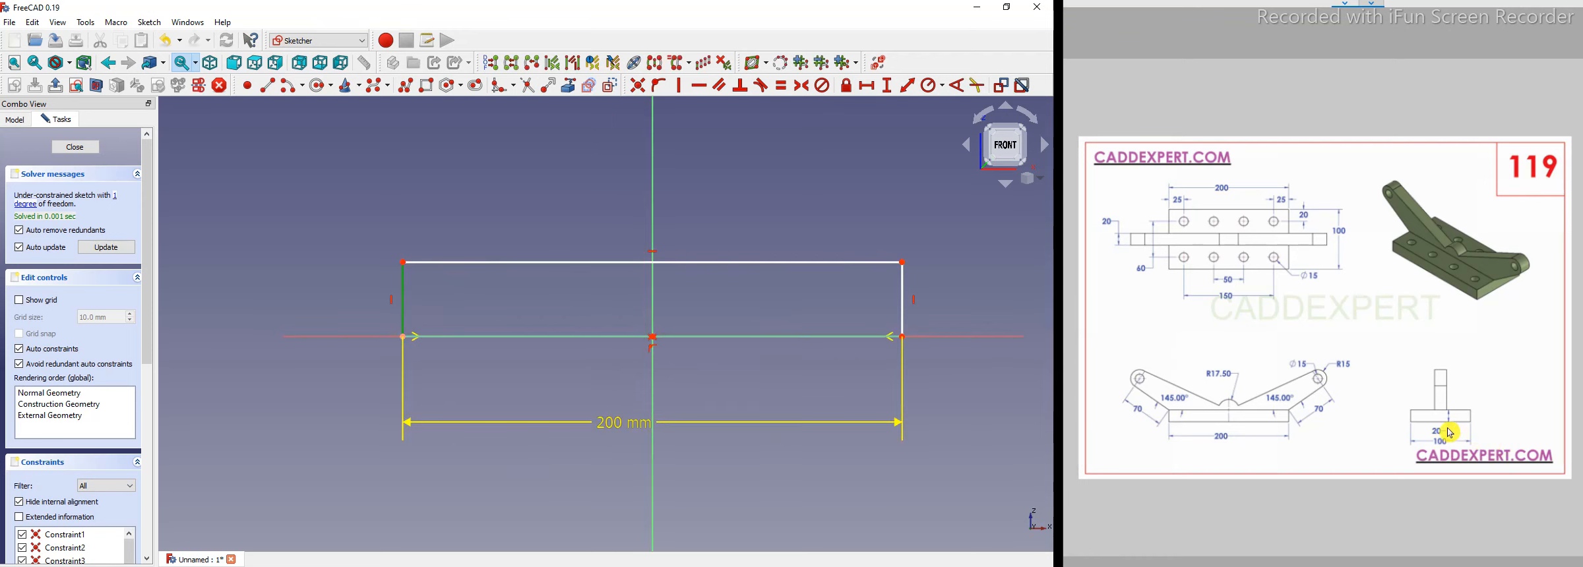
left_click(887, 86)
type("20")
key("Return")
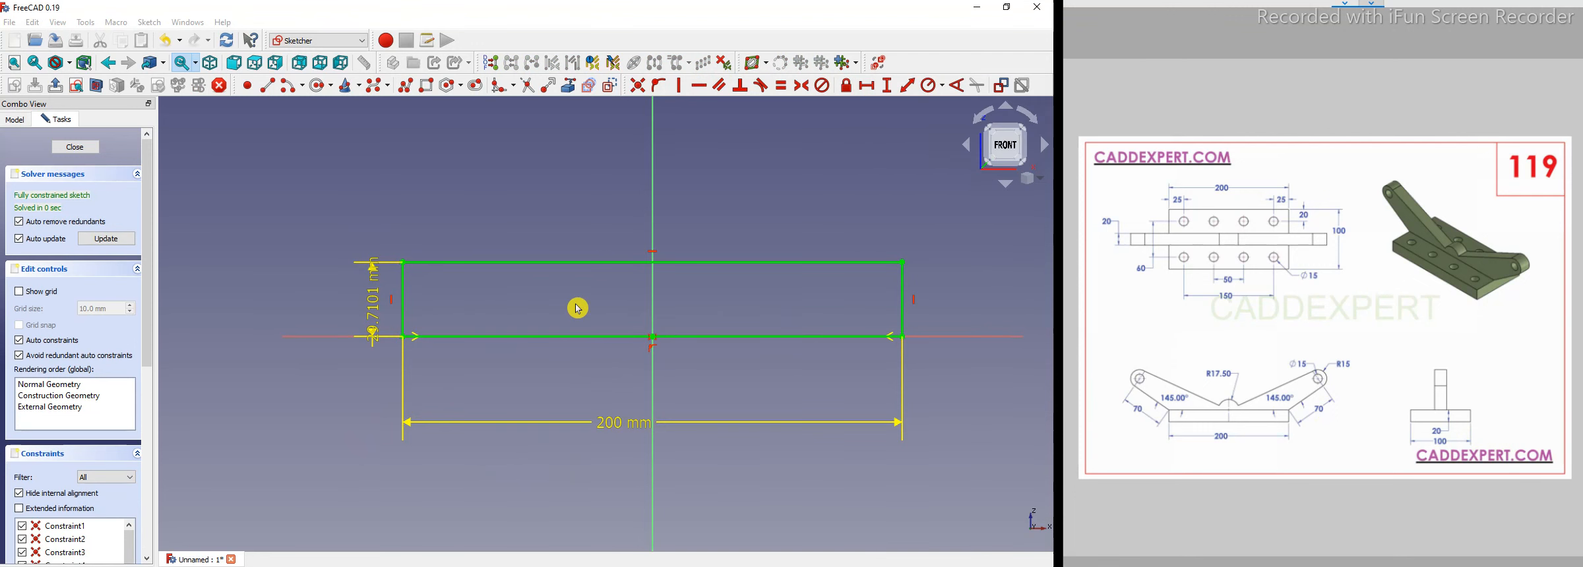
Move the height dimension label aside and close the sketch.
mouse_move(377, 310)
left_mouse_down()
mouse_move(373, 222)
mouse_move(381, 319)
left_mouse_up()
left_click_drag(372, 254, 376, 222)
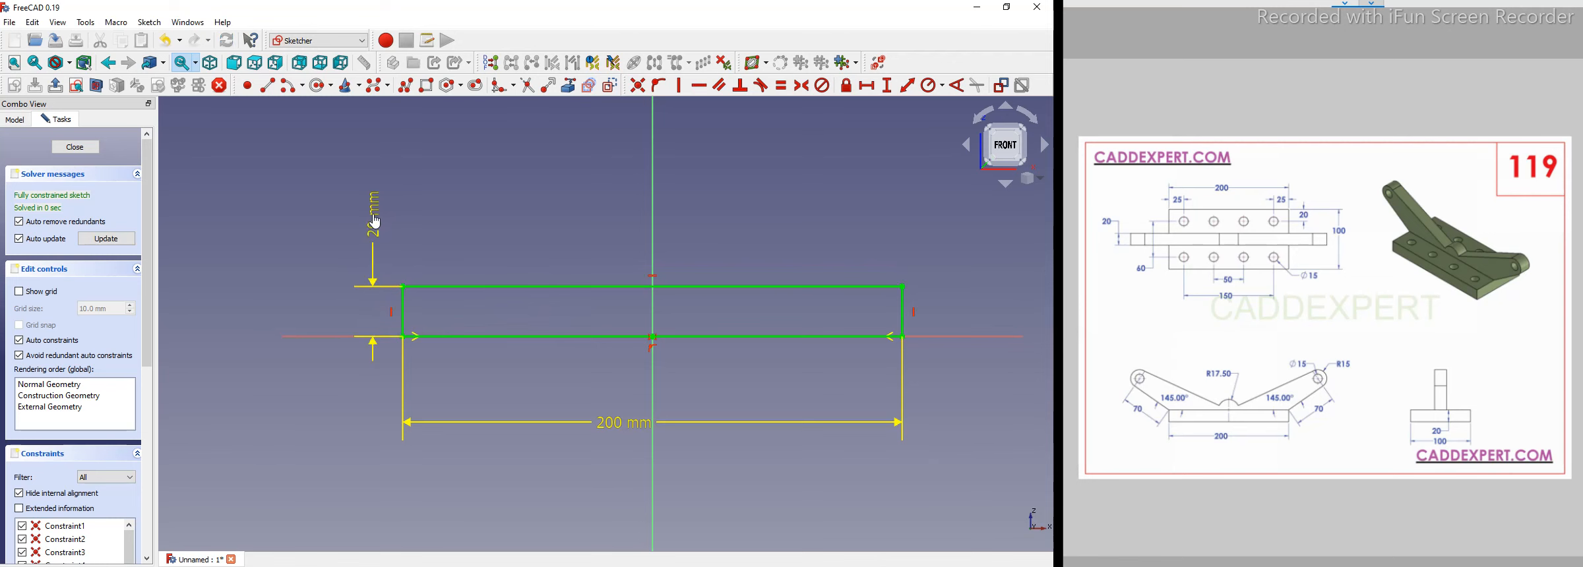
left_click(70, 156)
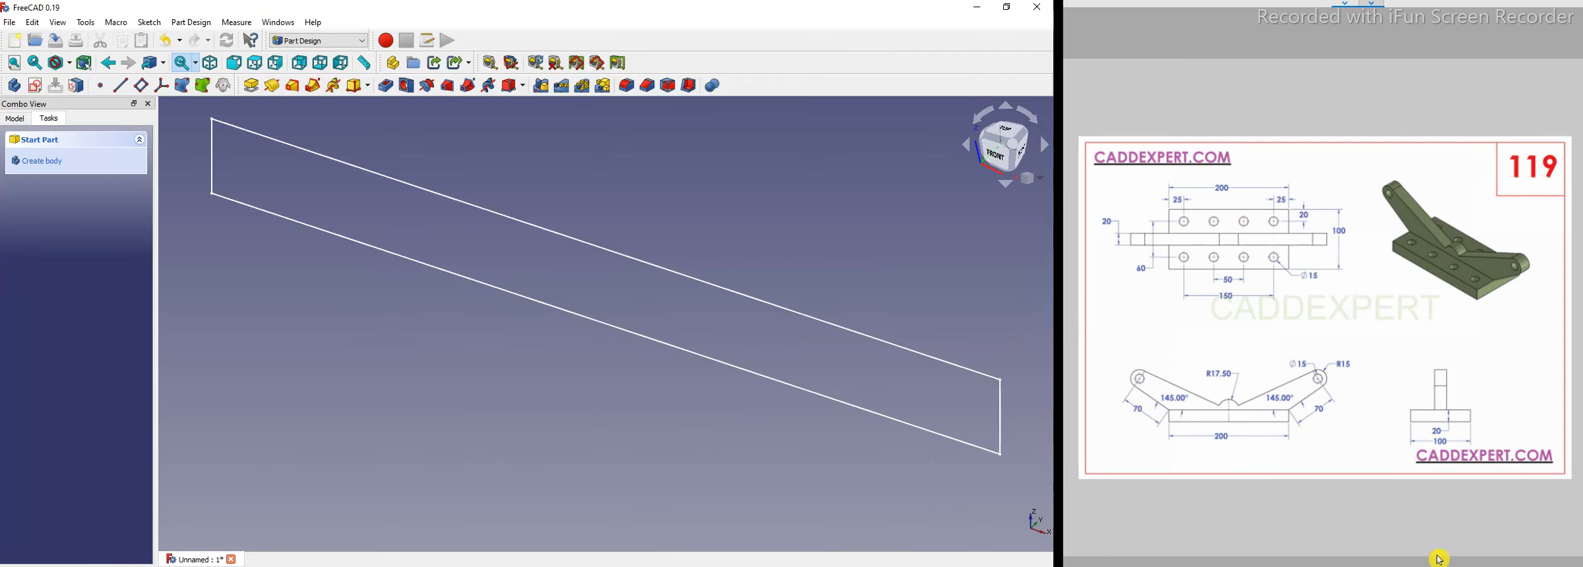
Pad the rectangle sketch 100 mm symmetric to the plane.
scroll(1410, 556, "down", 2)
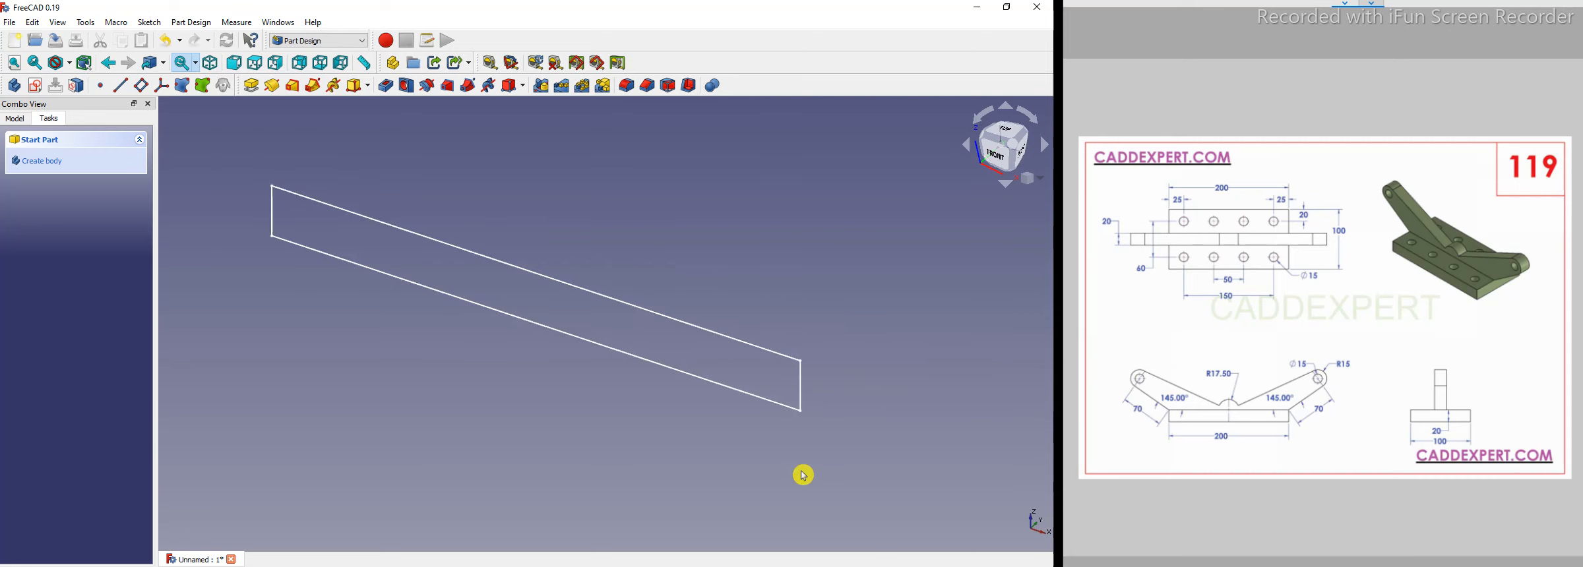
left_click(250, 87)
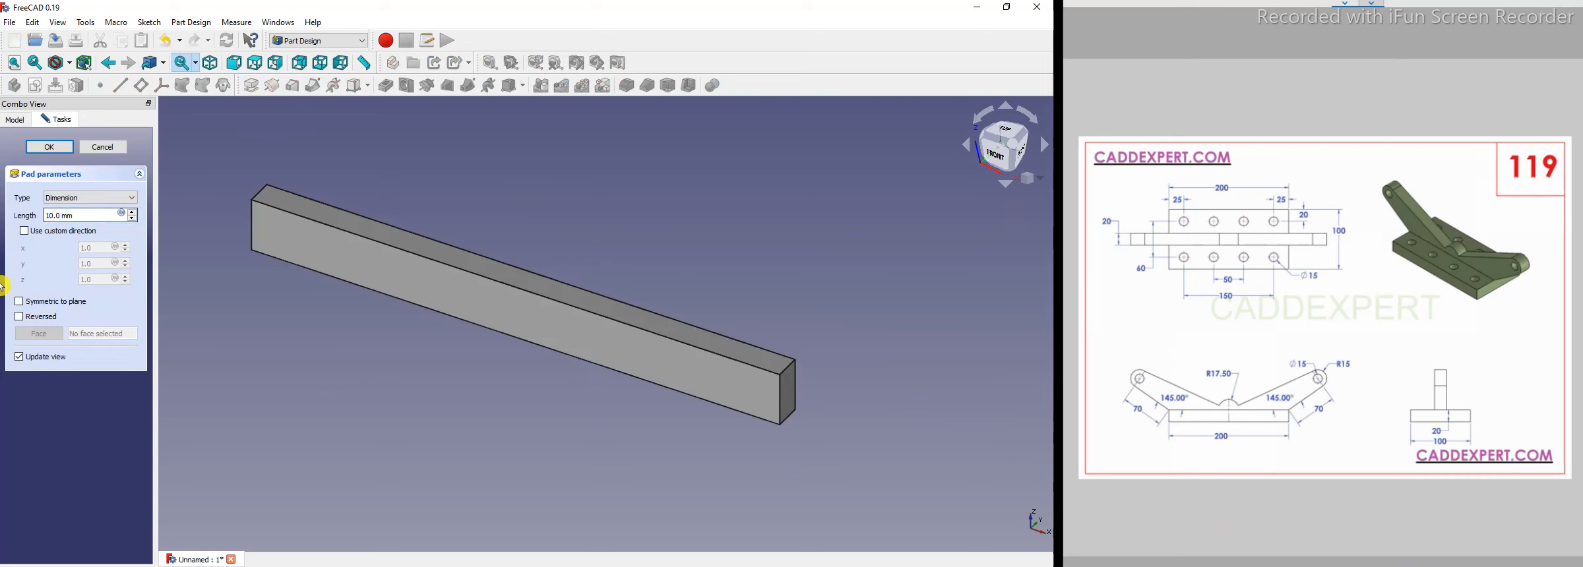
type("0")
left_click(22, 304)
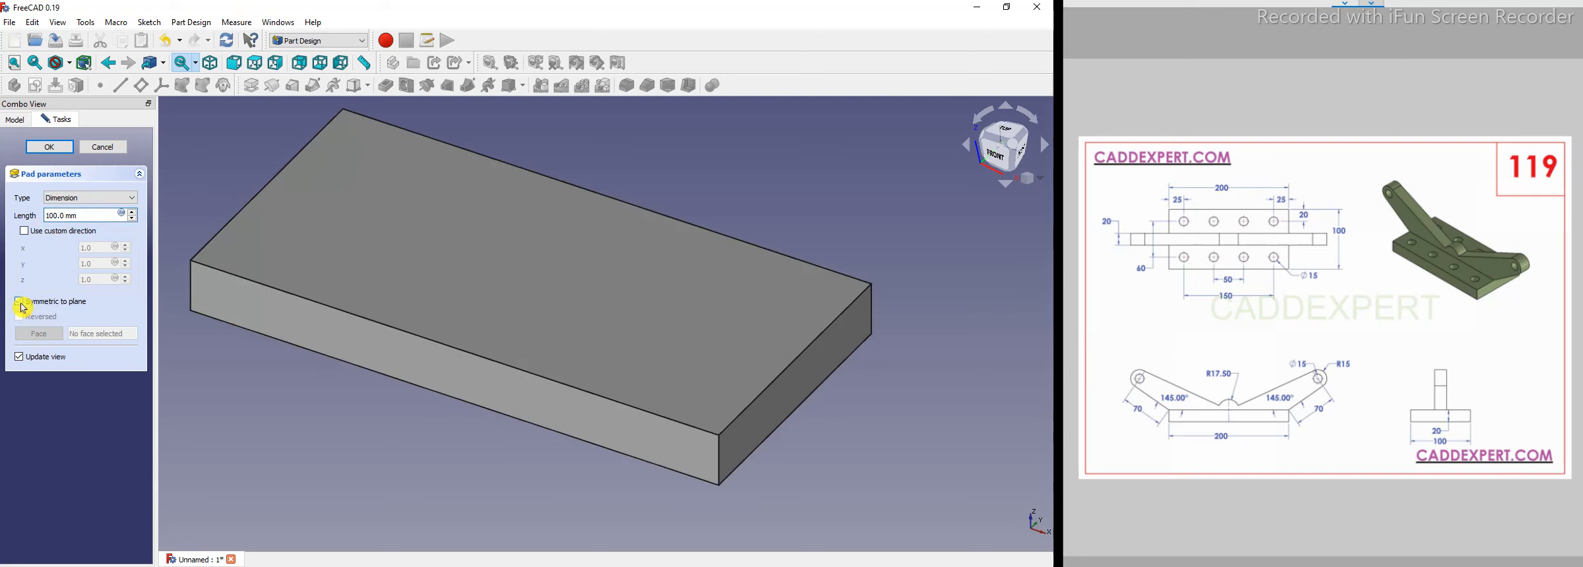
left_click(59, 156)
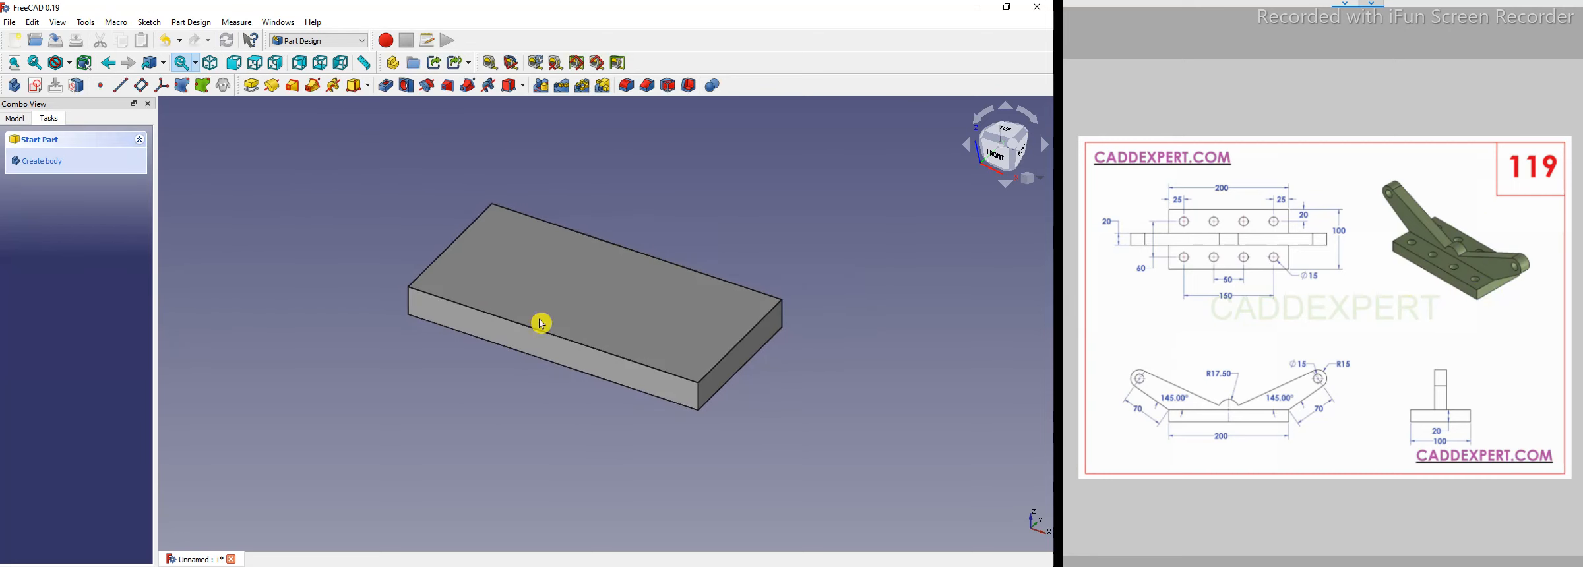
Start a new sketch on the XZ plane.
left_click(37, 87)
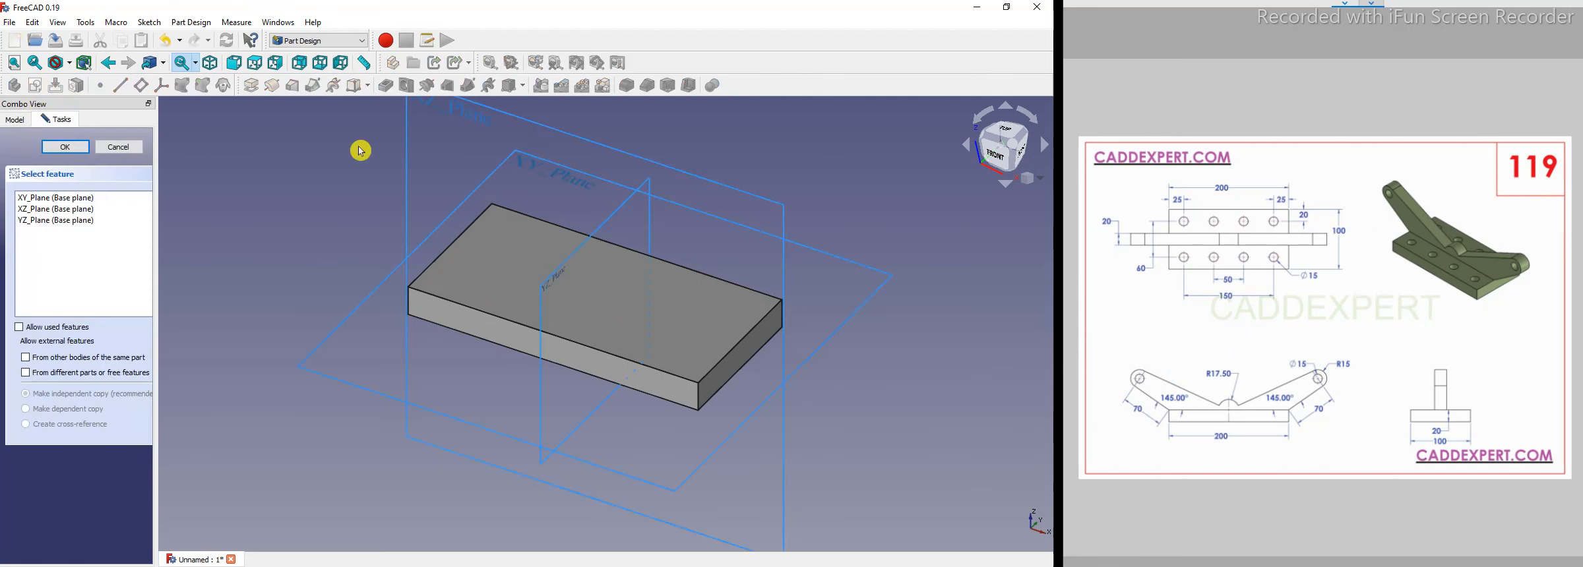
scroll(399, 356, "down", 2)
left_click(409, 221)
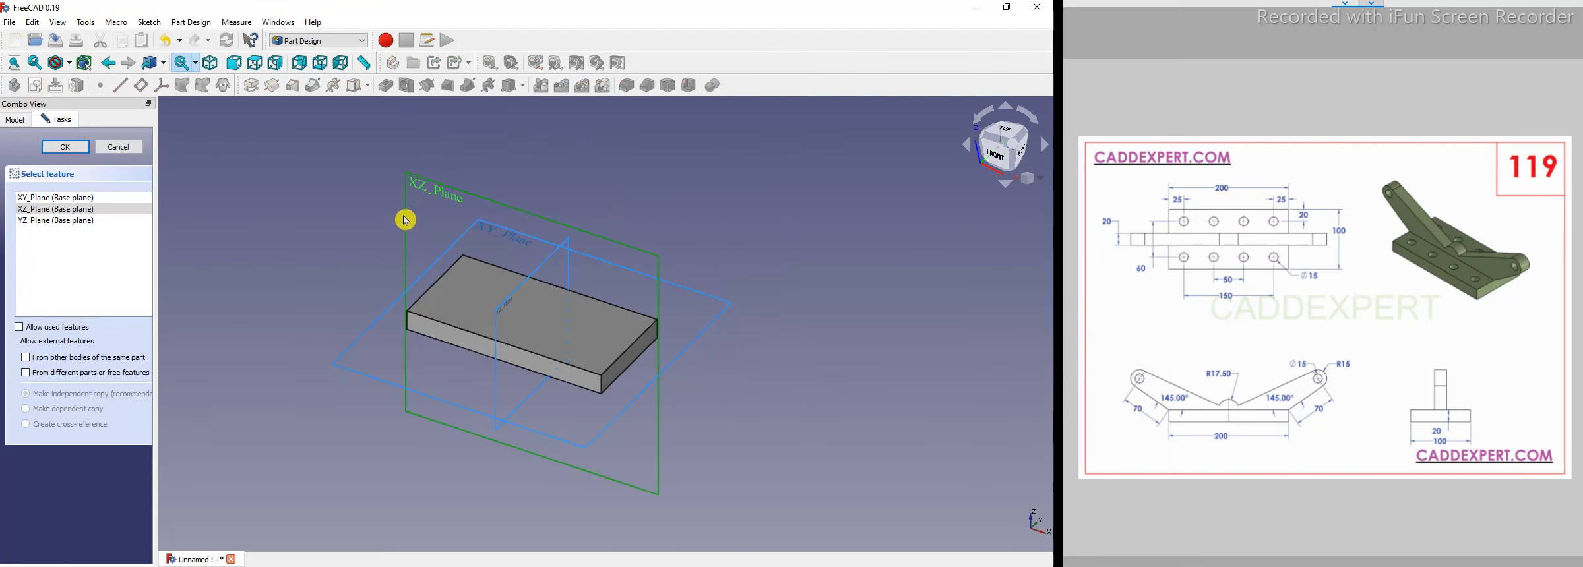
left_click(69, 148)
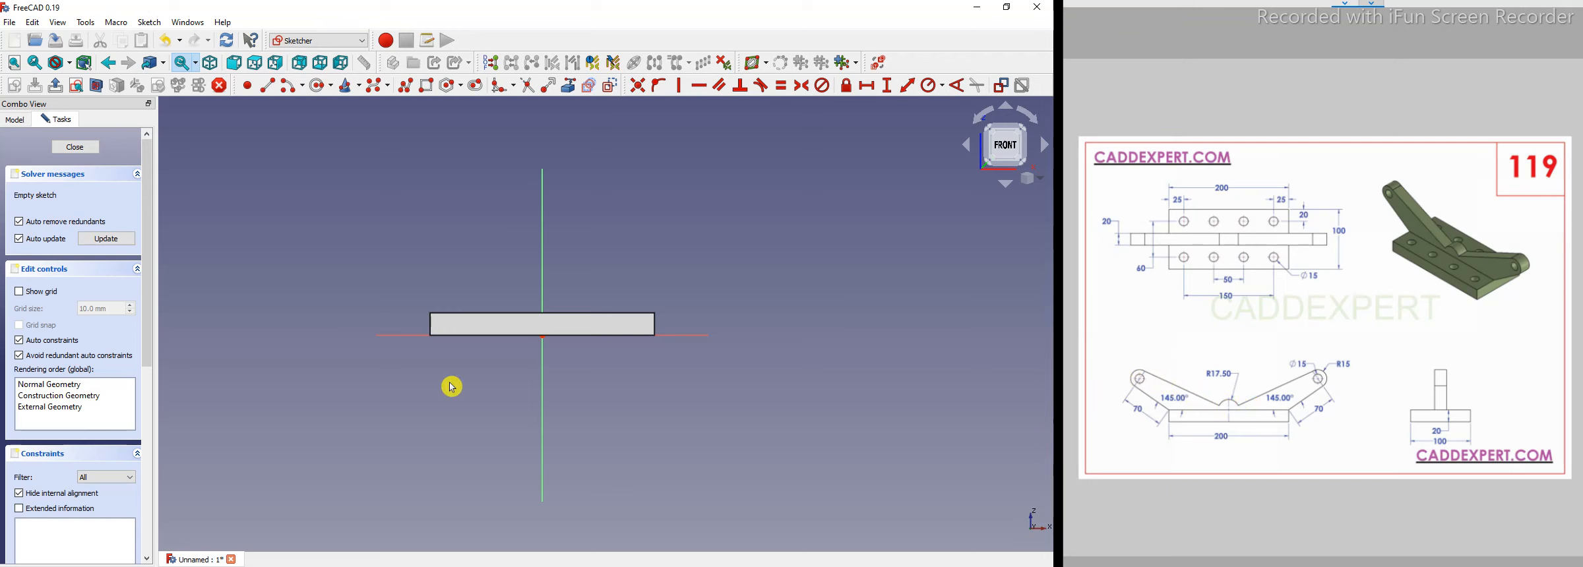
Draw a line from the block's top right corner angling up and to the right.
left_click(568, 85)
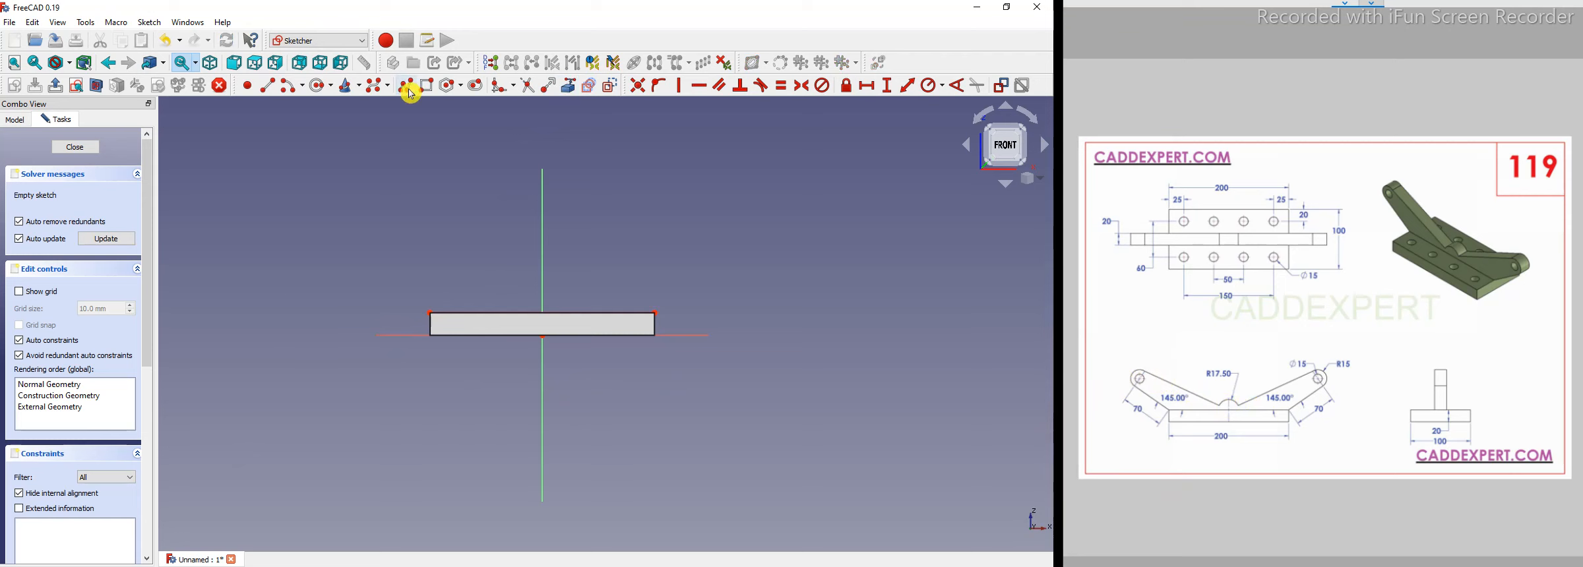
left_click(655, 311)
left_click(731, 250)
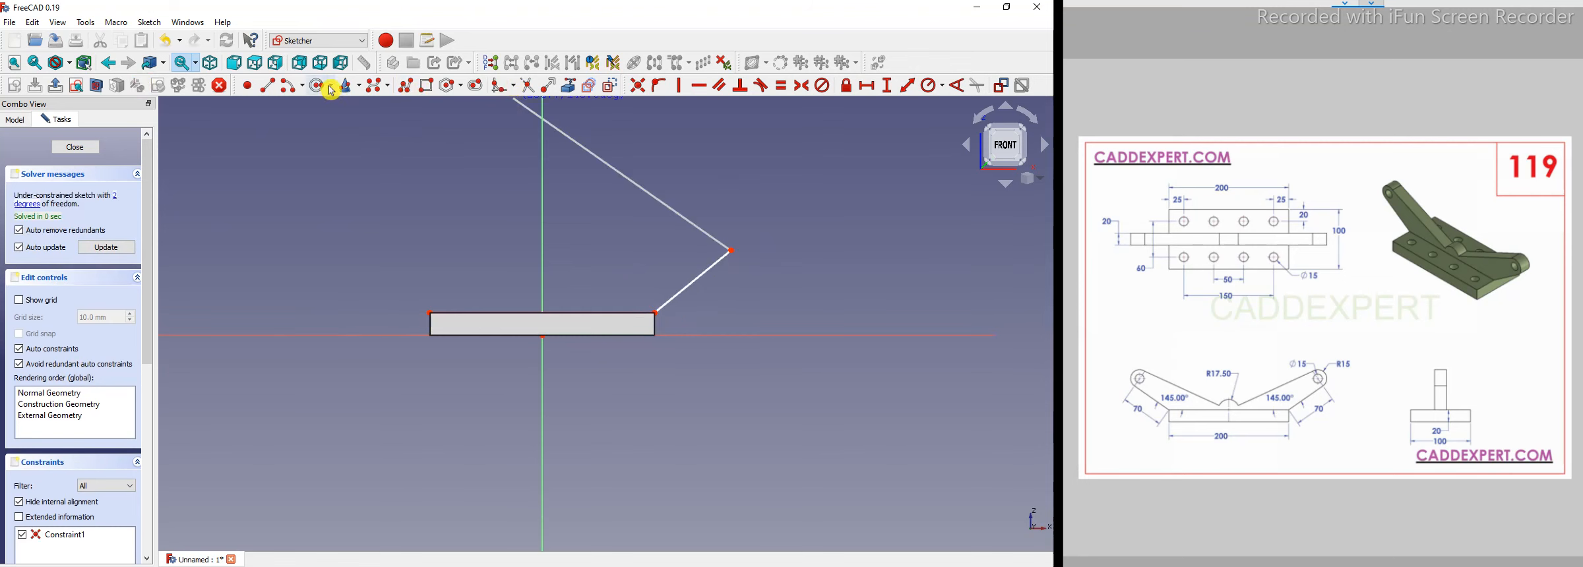
Draw a three-point arc from the line's upper end curving over to the upper left.
left_click(303, 88)
left_click(323, 130)
left_click(731, 251)
left_click(690, 193)
left_click(730, 206)
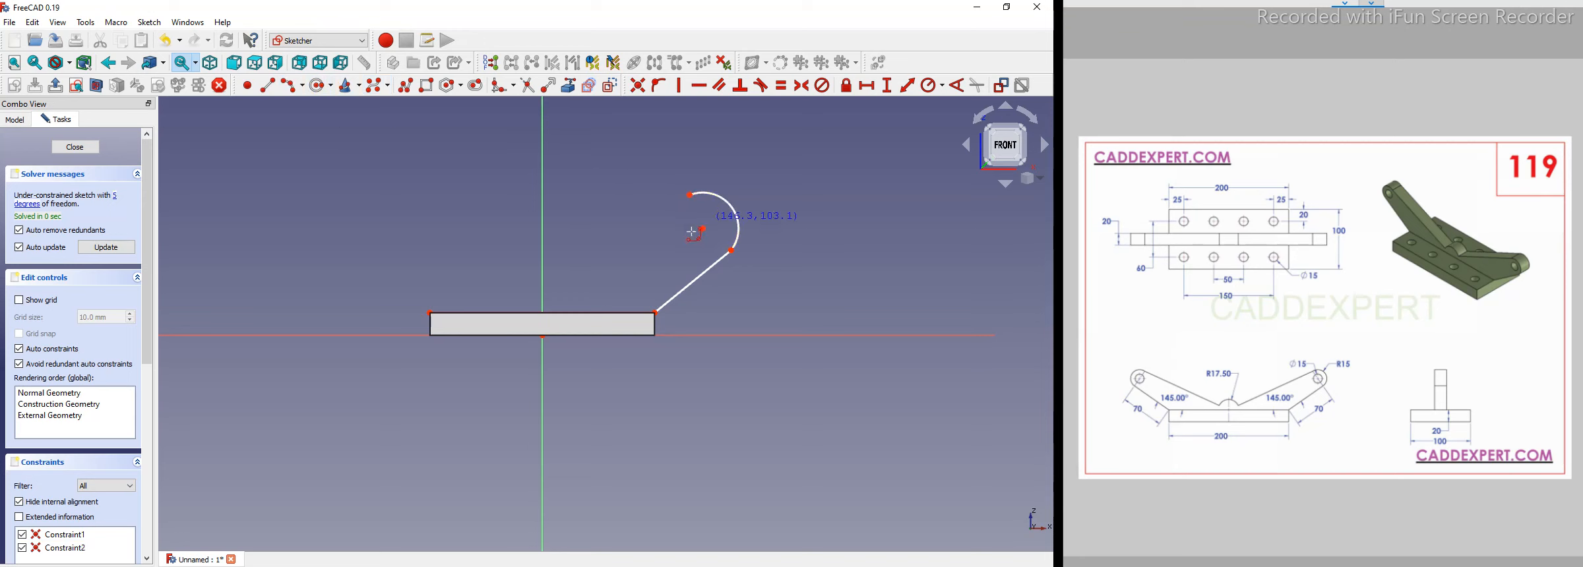
Draw a line from the arc's left end down-left to just above the block's center.
left_click(267, 85)
left_click(689, 194)
left_click(608, 273)
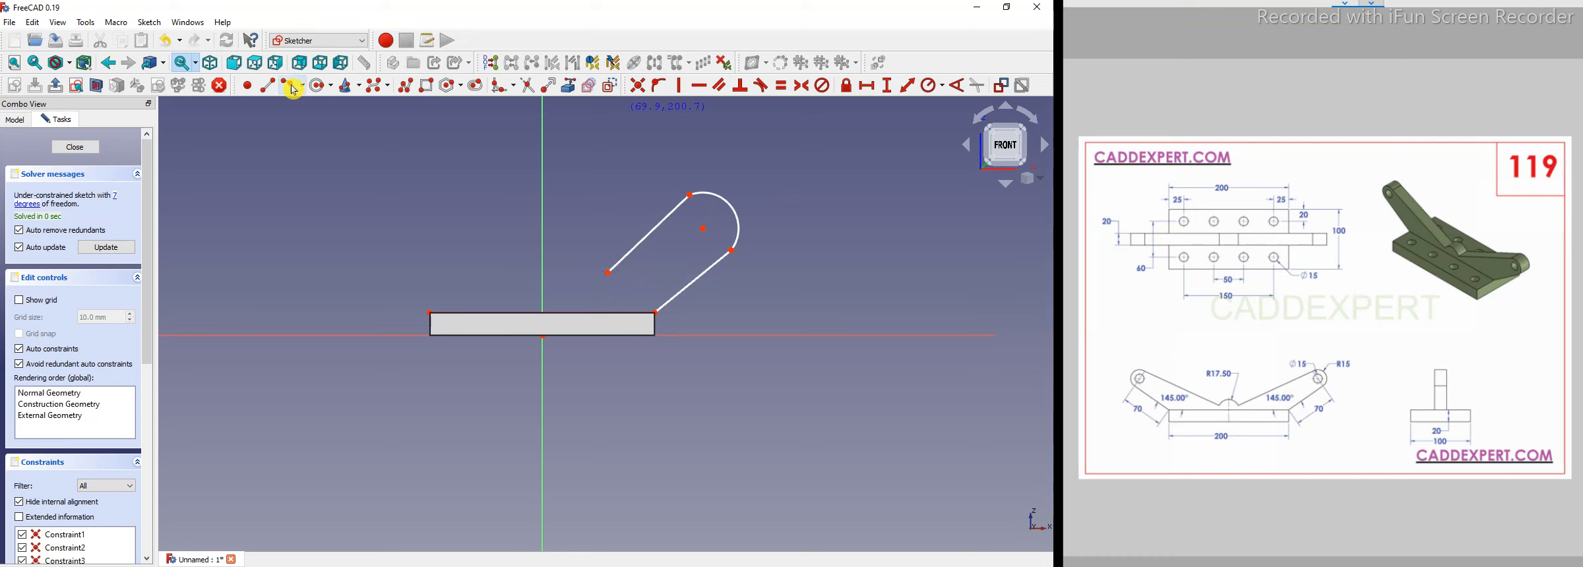
Draw a three-point arc from that line's end leftward, bulging upward.
left_click(607, 273)
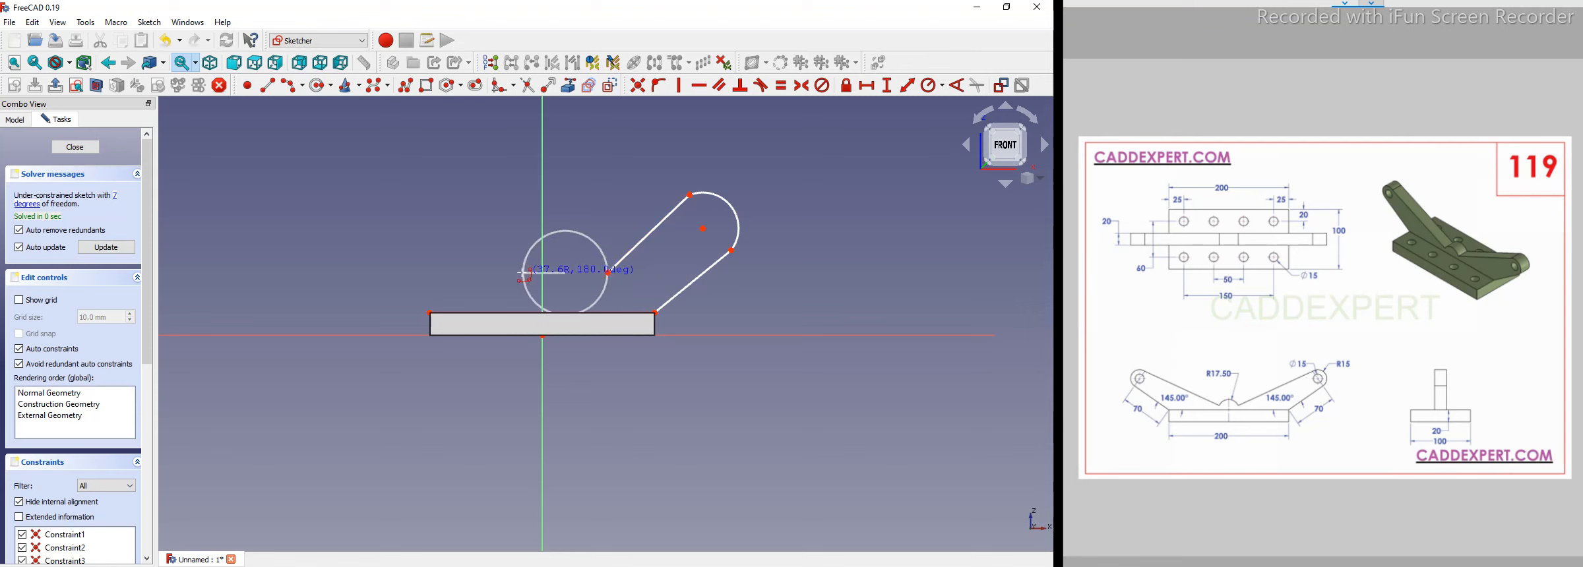
left_click(522, 273)
left_click(571, 249)
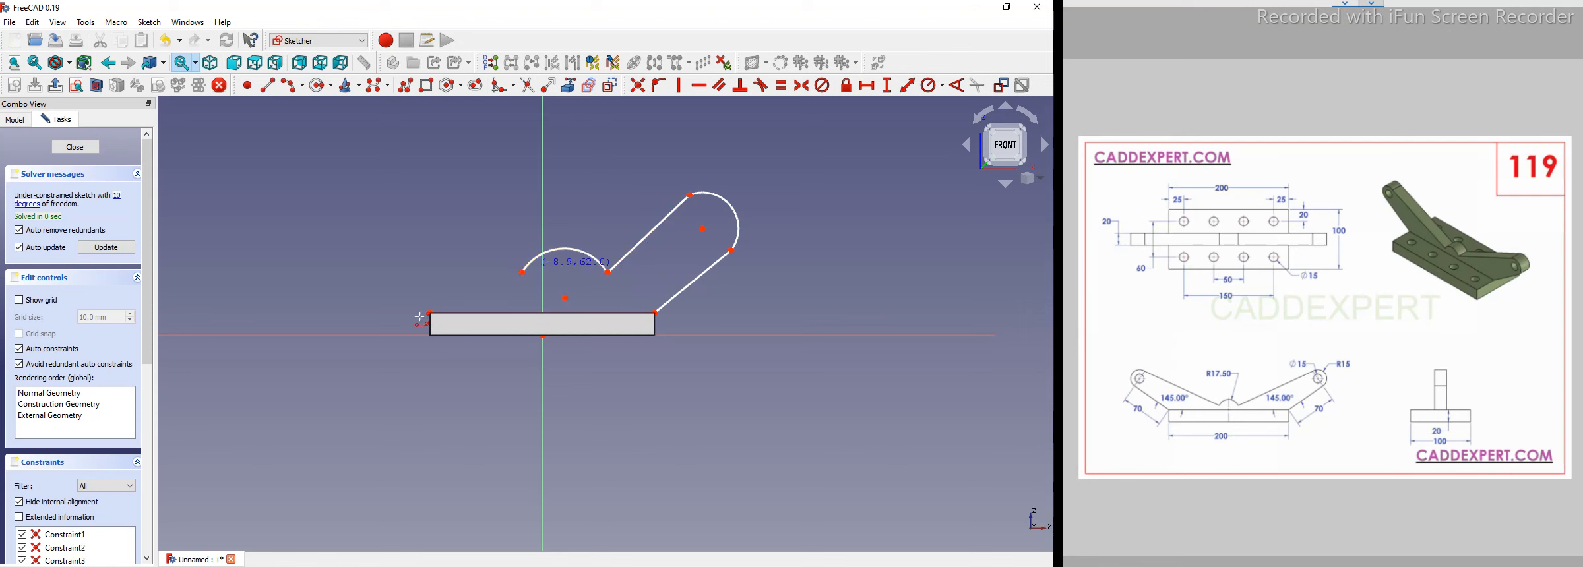
Draw a line from the center arc's left end angling up and to the left.
left_click(292, 85)
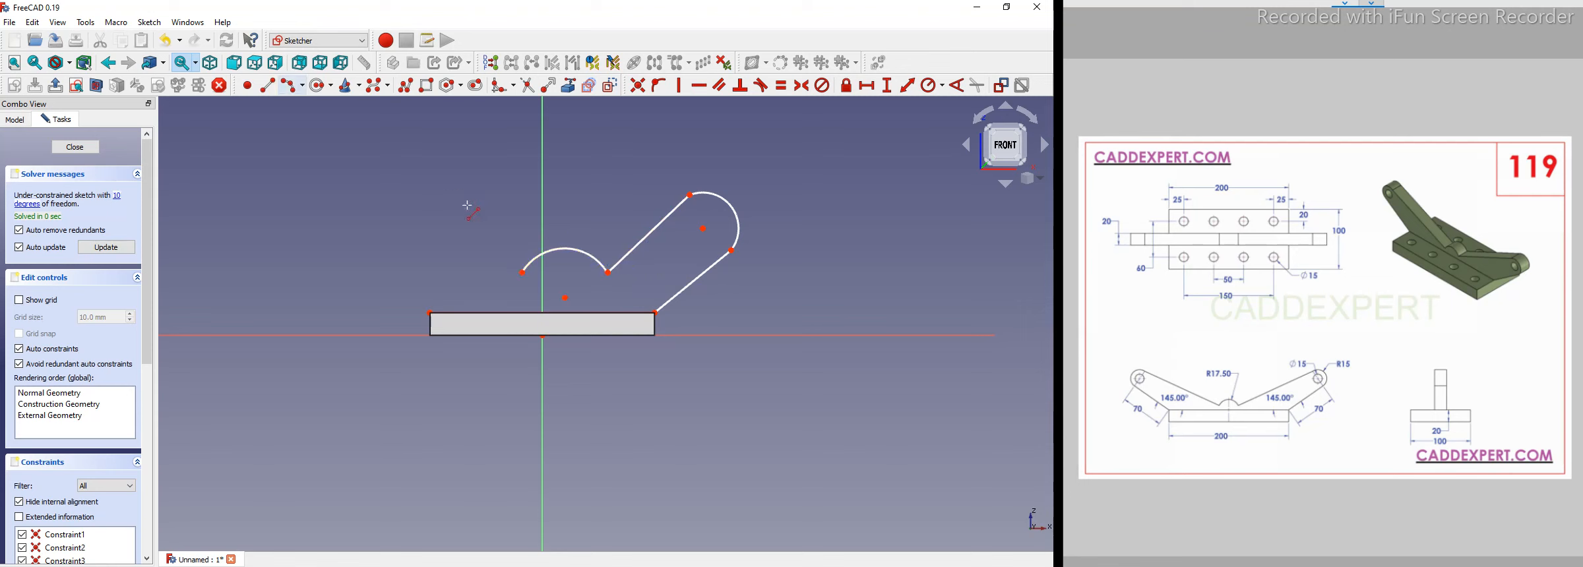
left_click(521, 271)
left_click(422, 207)
right_click(422, 206)
Complete the left lug arc and draw a line from it down to the block's top left corner.
left_click(294, 89)
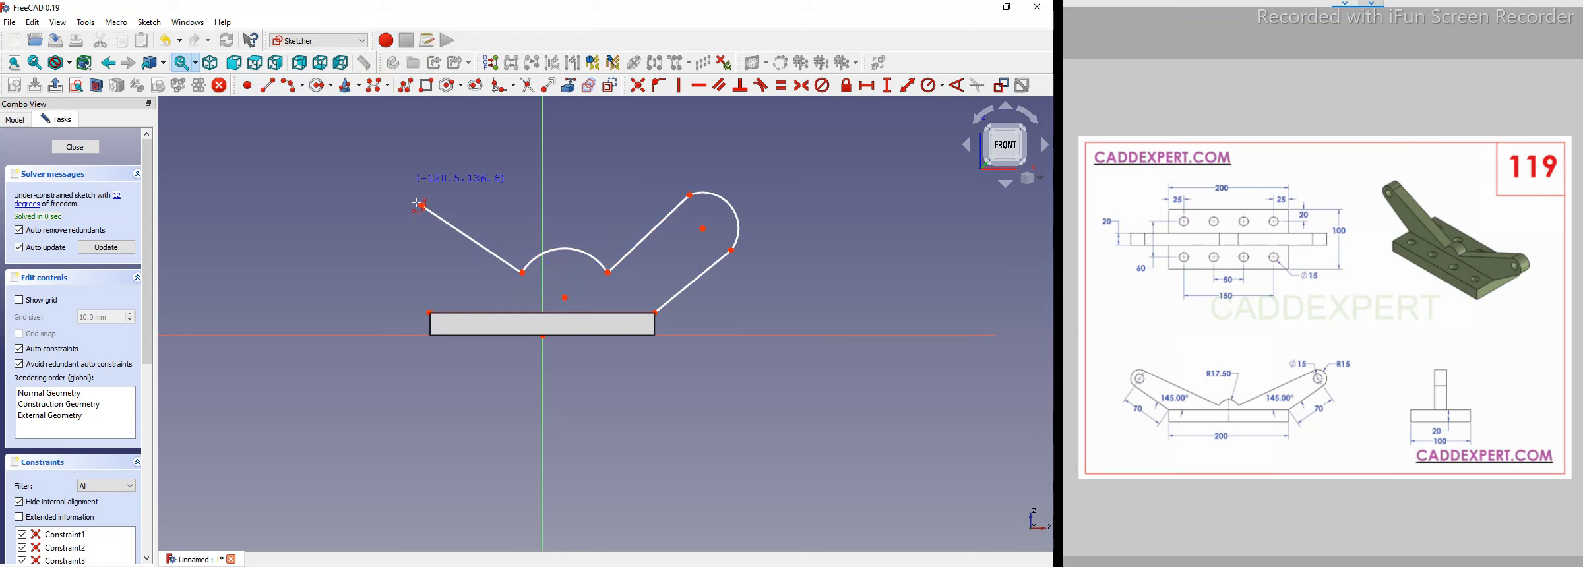
left_click(383, 240)
left_click(430, 317)
left_click(429, 313)
left_click(659, 315)
key("Escape")
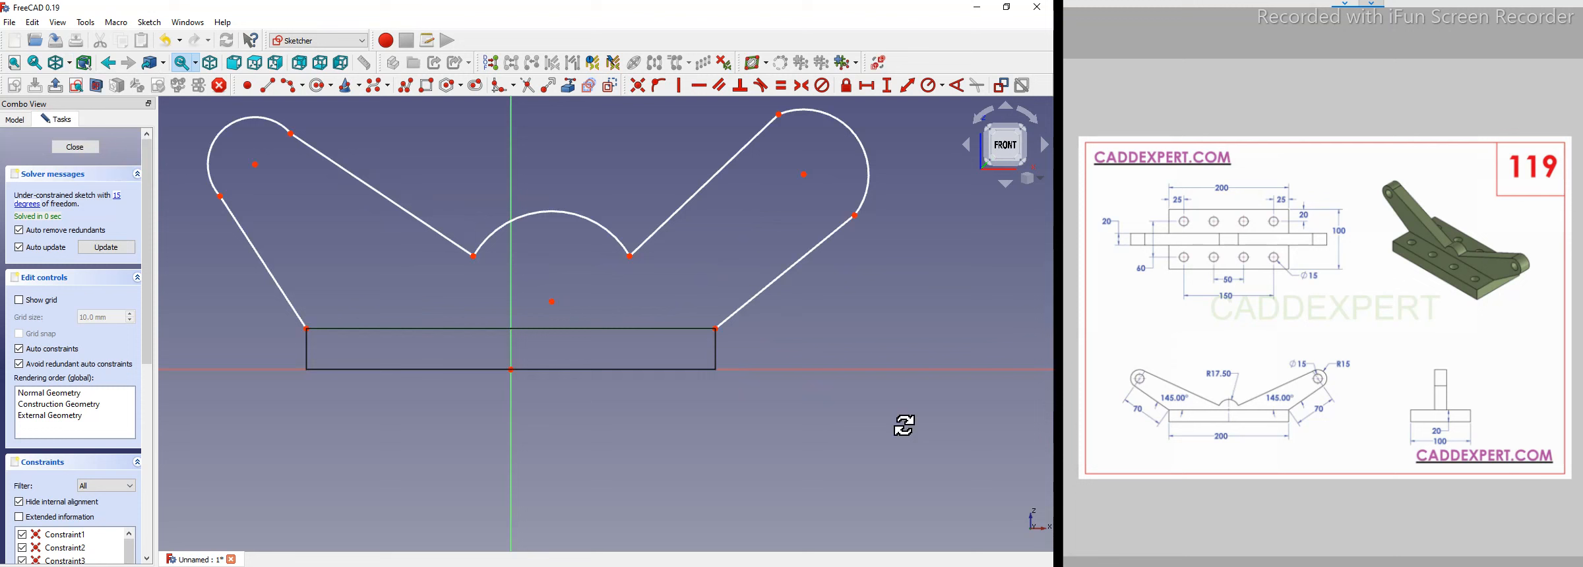
Make the right lug arc tangent to both of its adjoining lines.
mouse_move(883, 442)
middle_mouse_down()
mouse_move(858, 452)
mouse_move(647, 410)
mouse_move(691, 369)
middle_mouse_up()
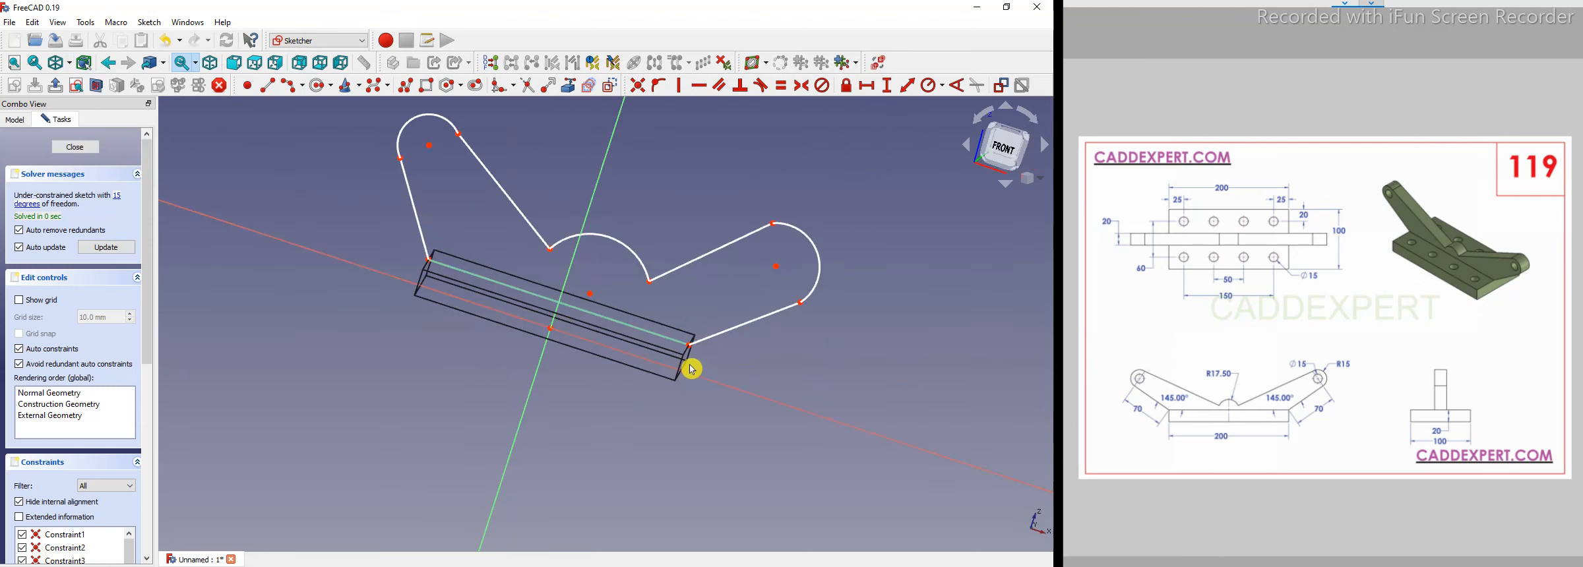
scroll(685, 413, "up", 5)
scroll(731, 483, "down", 4)
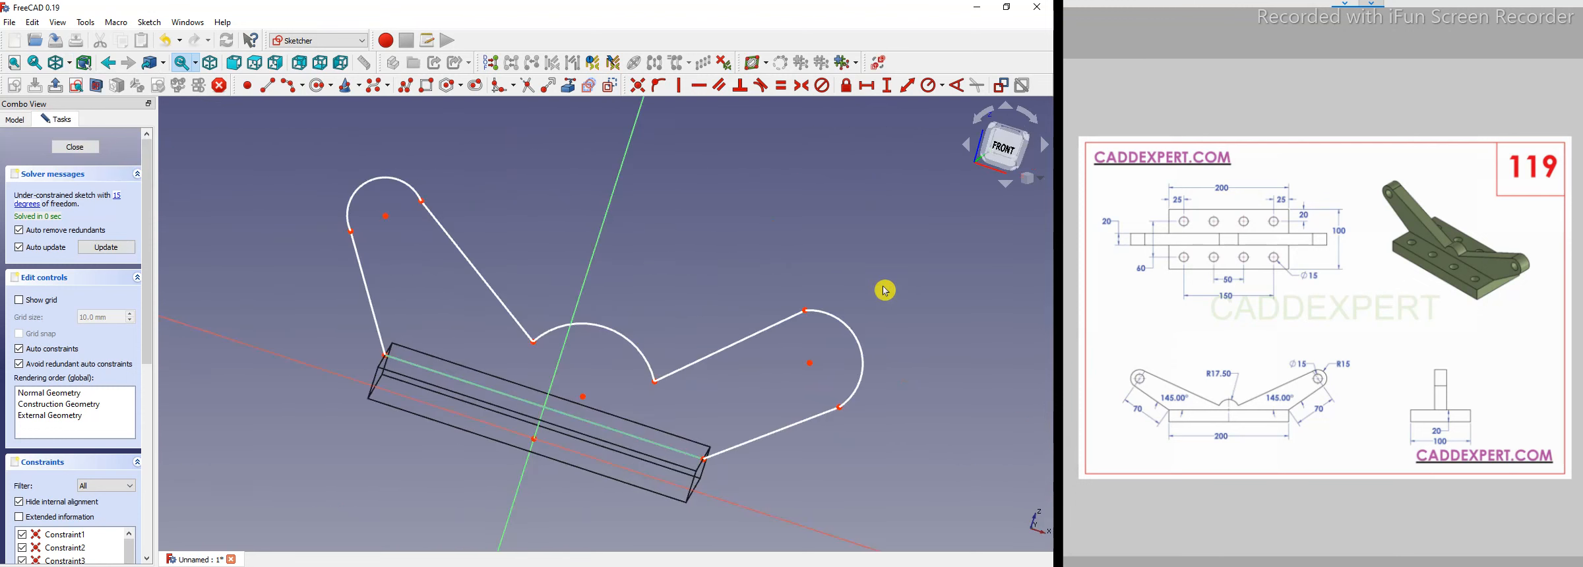
left_click(1011, 149)
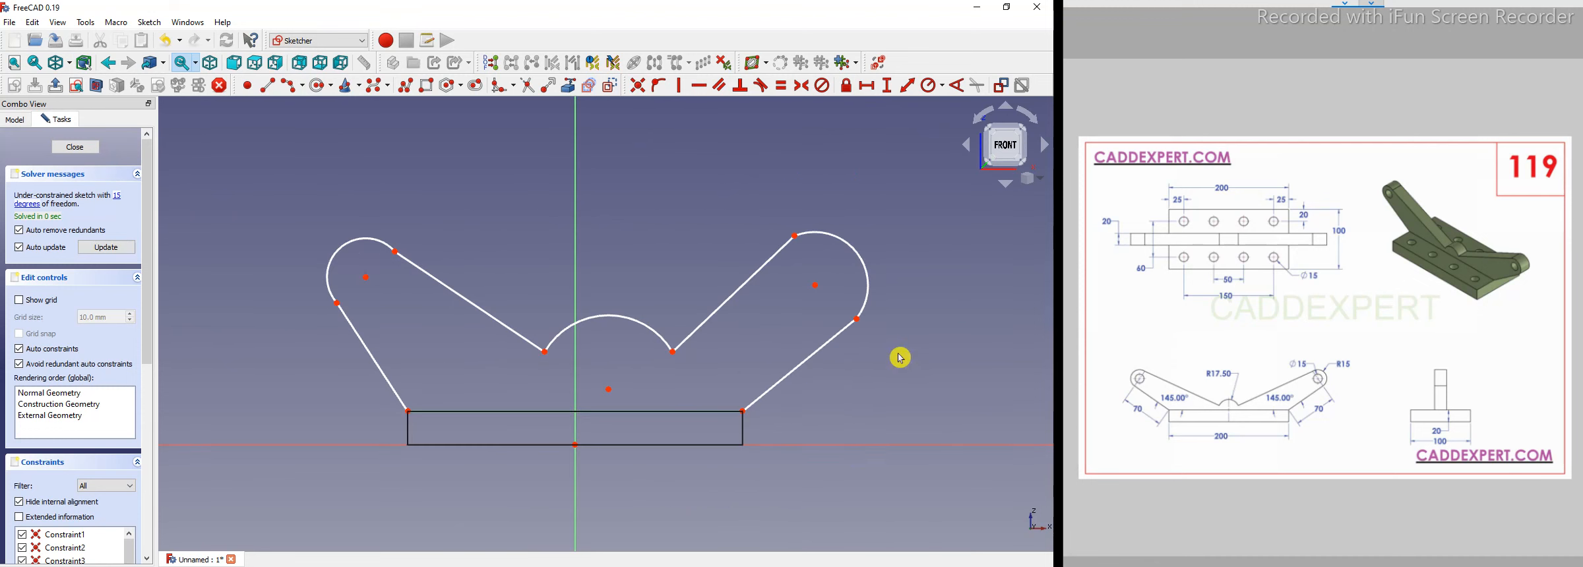
left_click(817, 350)
left_click(867, 280)
left_click(761, 85)
left_click(658, 308)
left_click(870, 257)
left_click(755, 274)
left_click(760, 85)
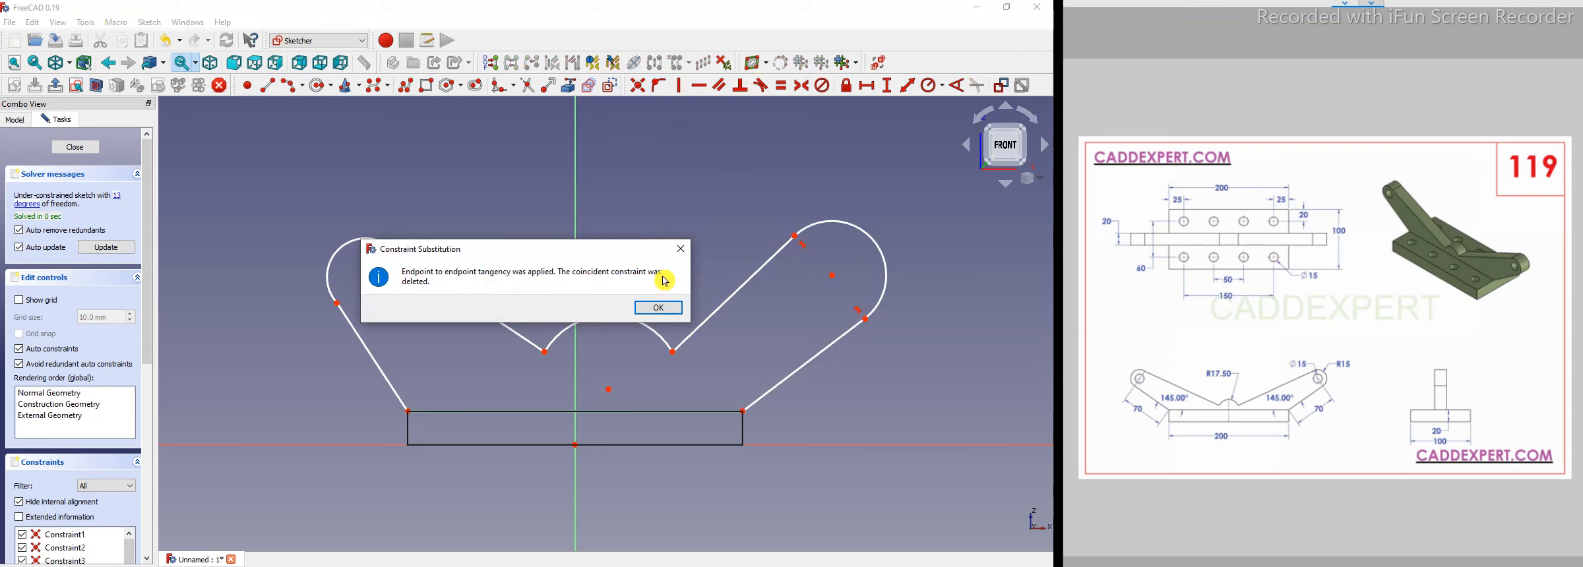
left_click(660, 309)
Make the left lug arc tangent to both of its adjoining lines.
scroll(869, 330, "up", 2)
left_click_drag(866, 327, 850, 341)
left_click_drag(866, 307, 865, 304)
scroll(753, 337, "down", 3)
left_click(418, 269)
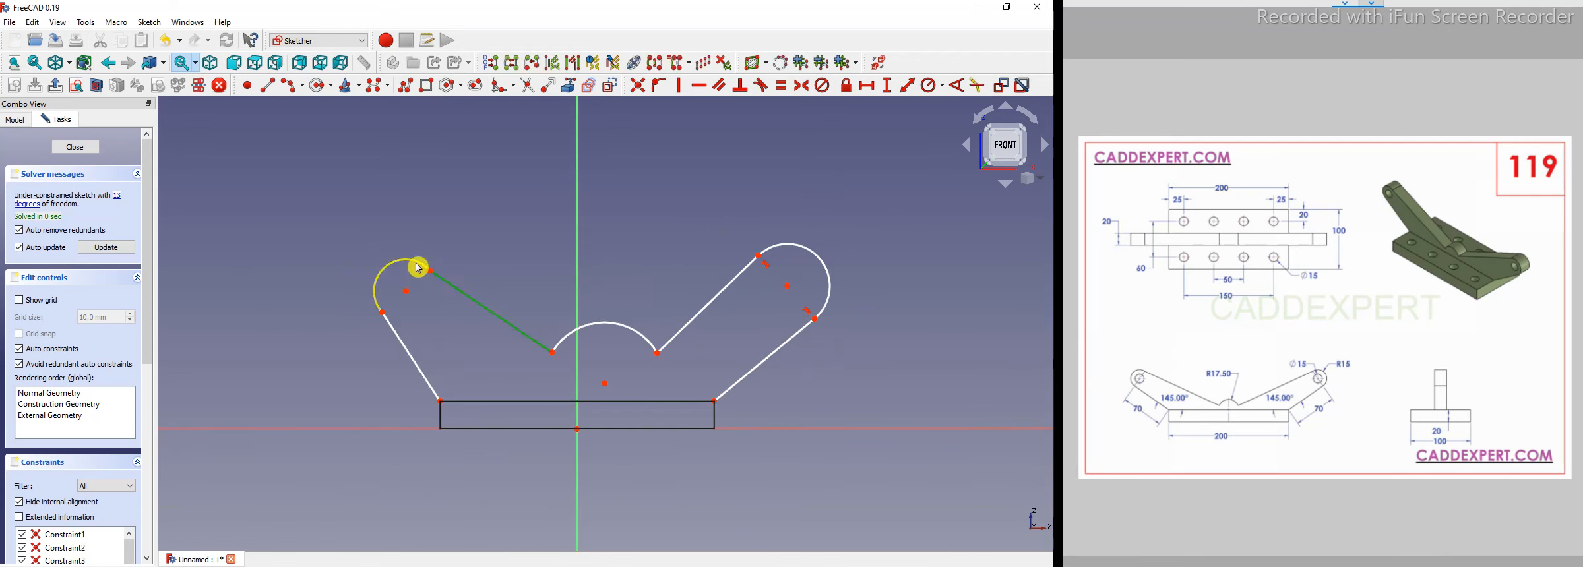
left_click(399, 262)
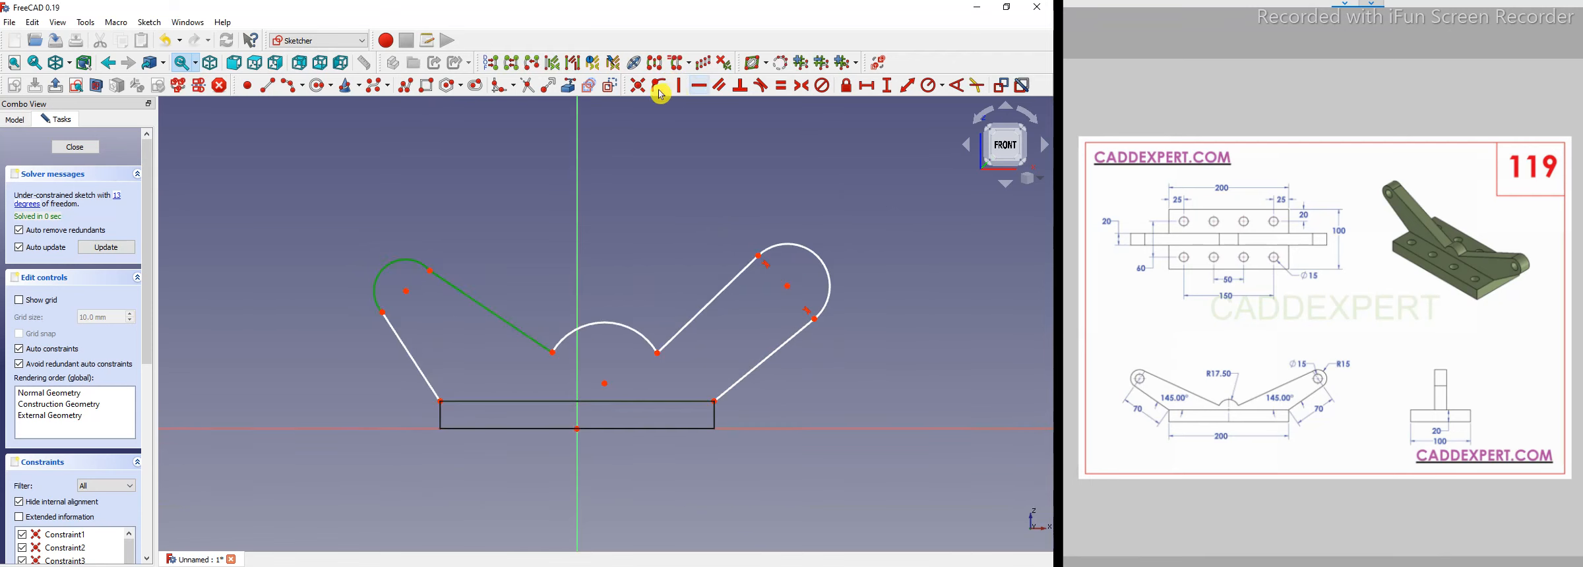
left_click(760, 86)
left_click(389, 274)
left_click(411, 357)
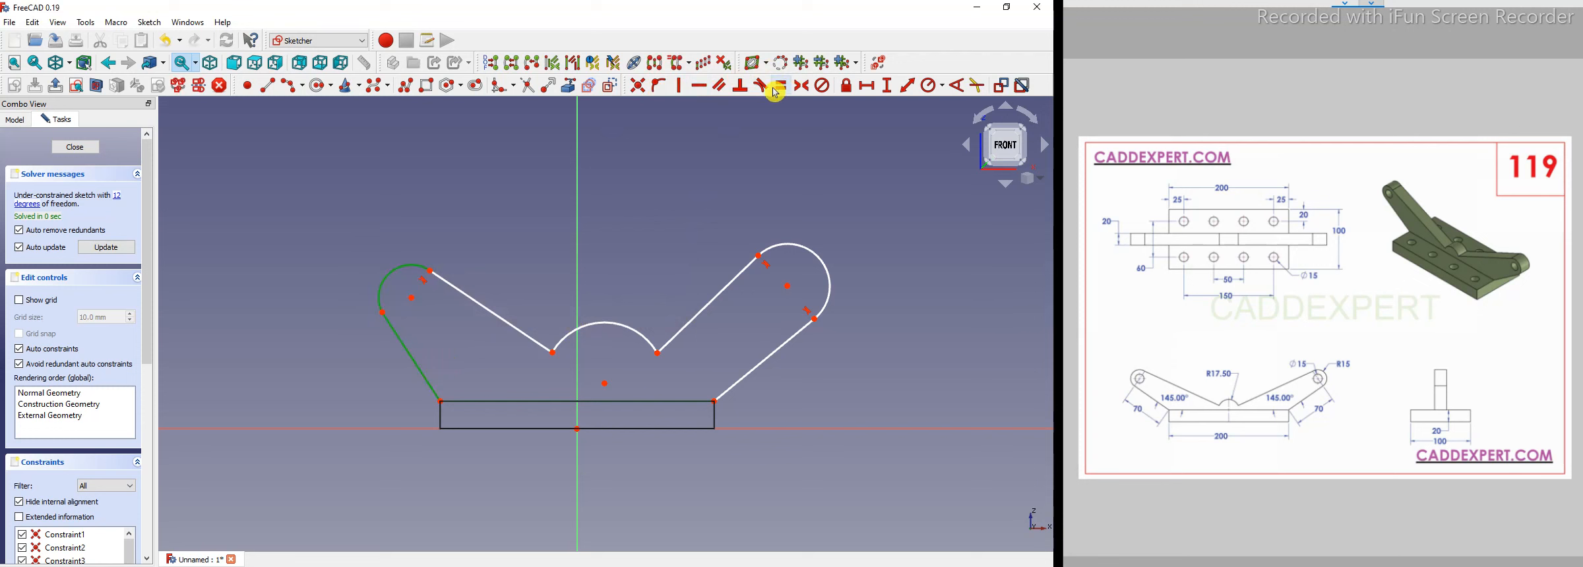
left_click(763, 87)
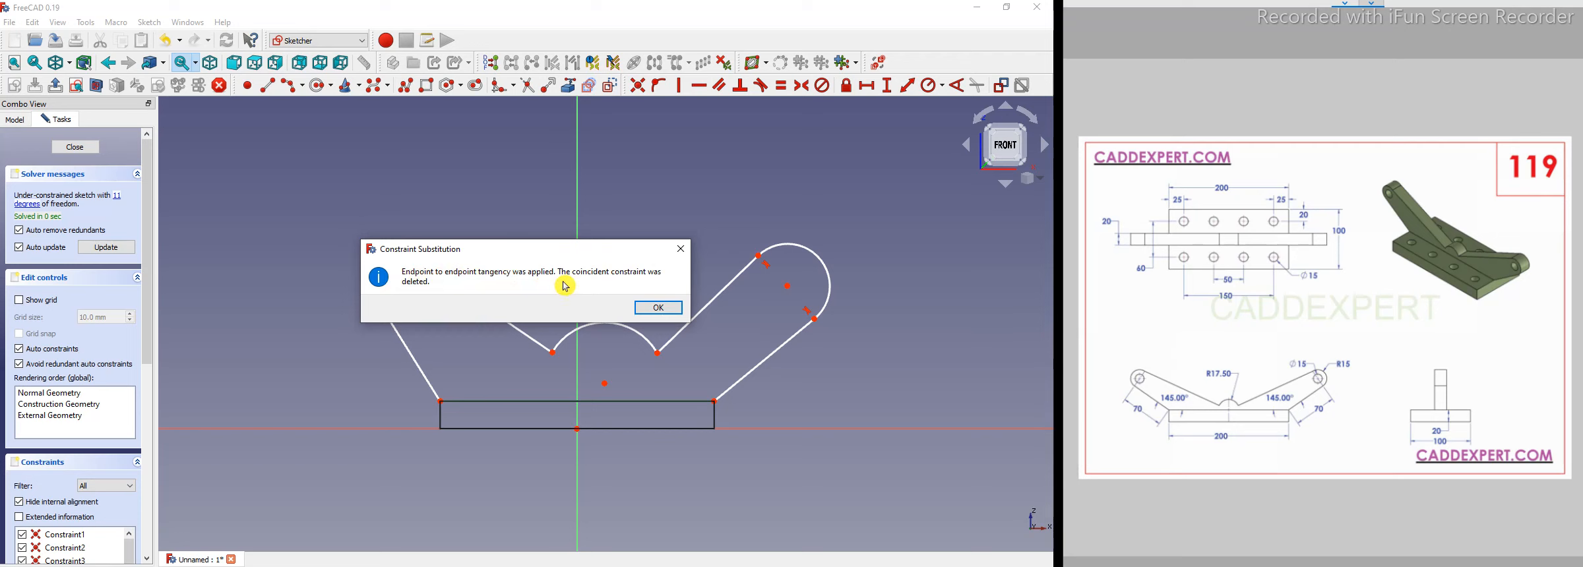
left_click(665, 309)
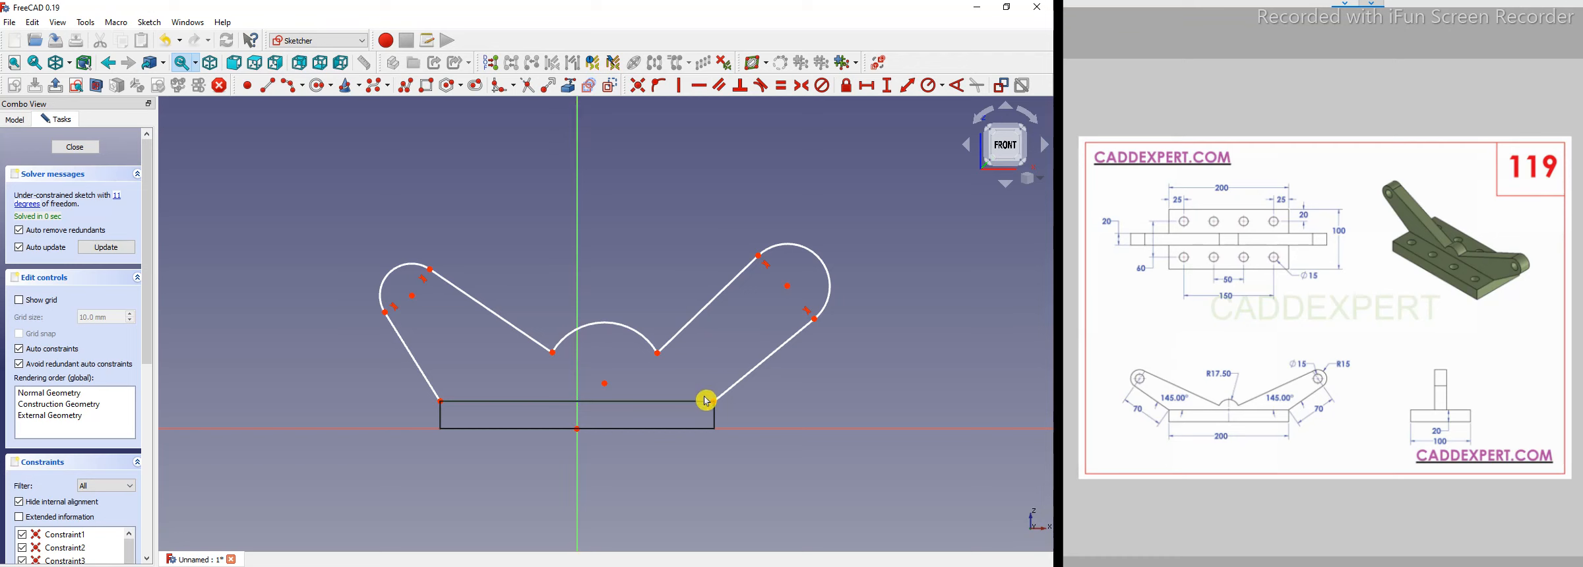
Constrain both arms' lower lines to 145° from the block's top edge.
left_click(749, 377)
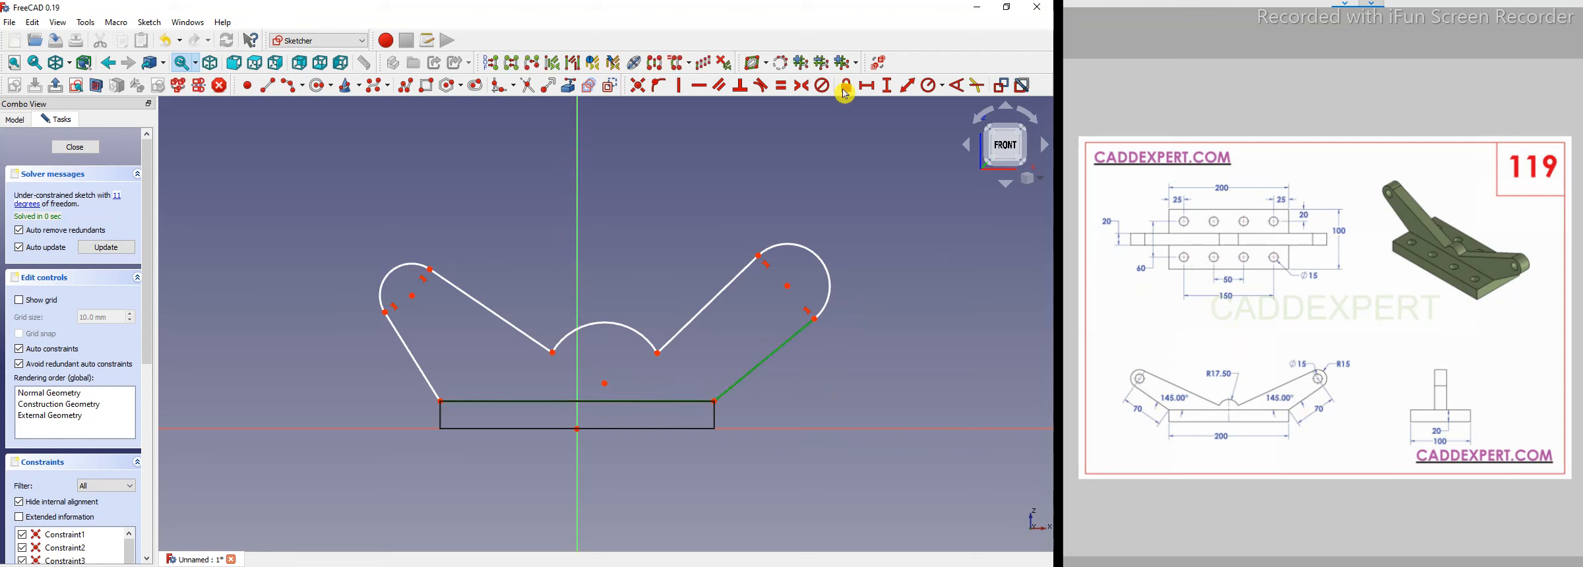
left_click(959, 85)
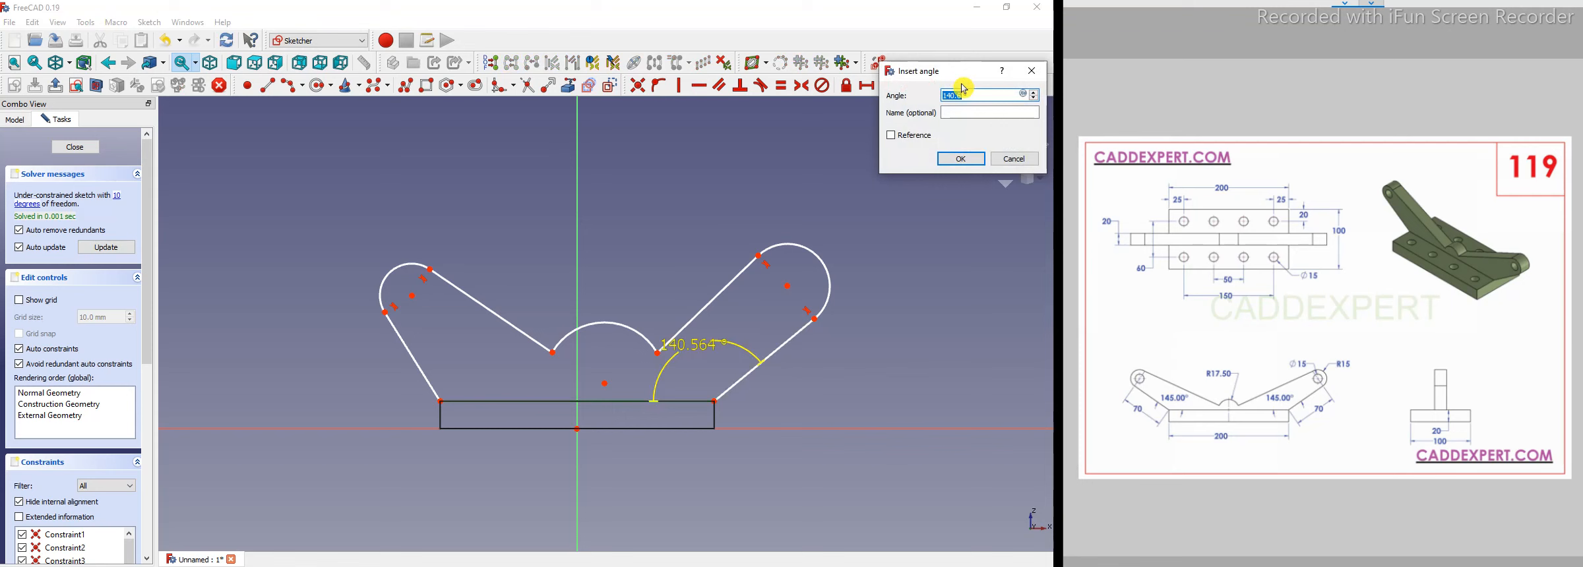
key("Escape")
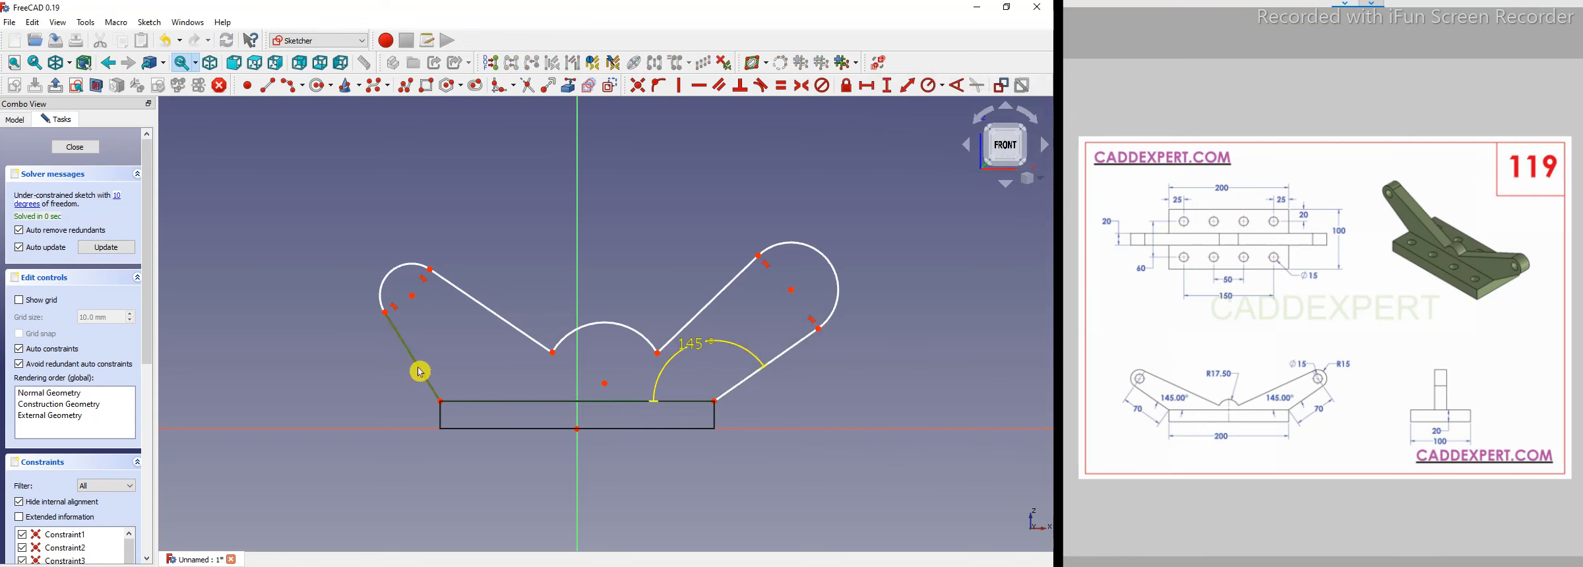
left_click(959, 86)
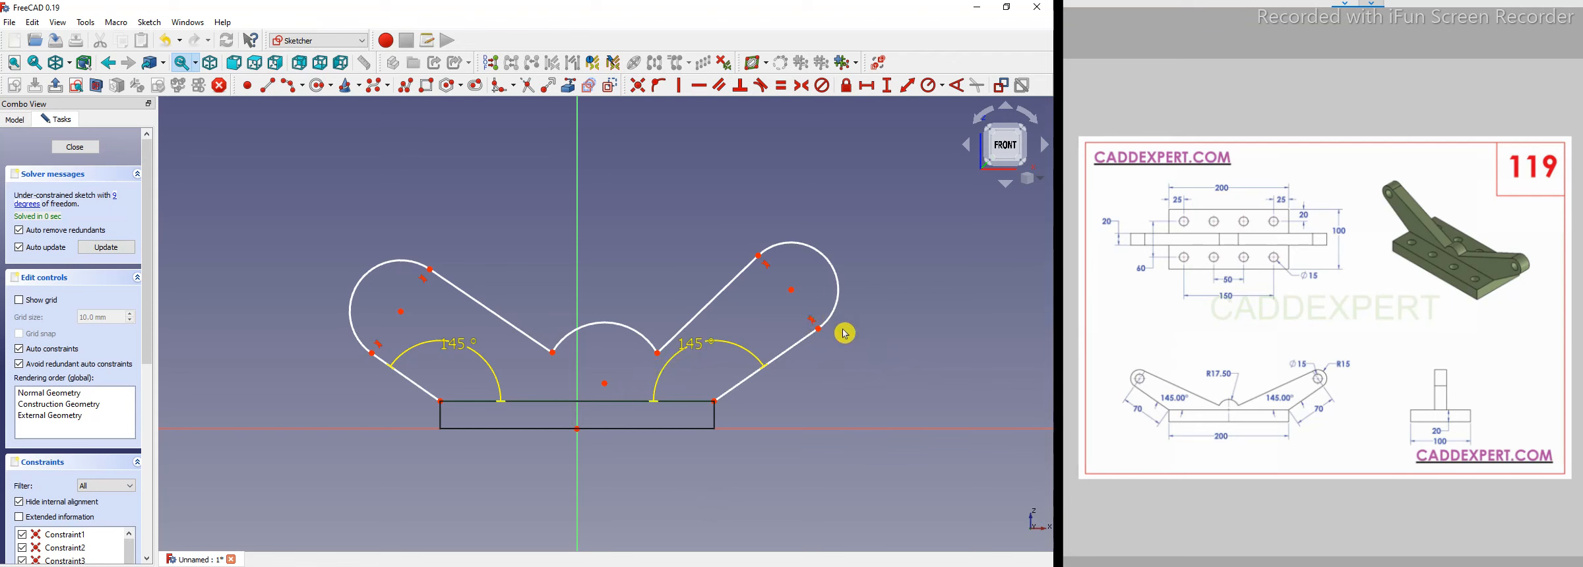
Set the length of both arms' lower lines to 70 mm.
left_click(802, 349)
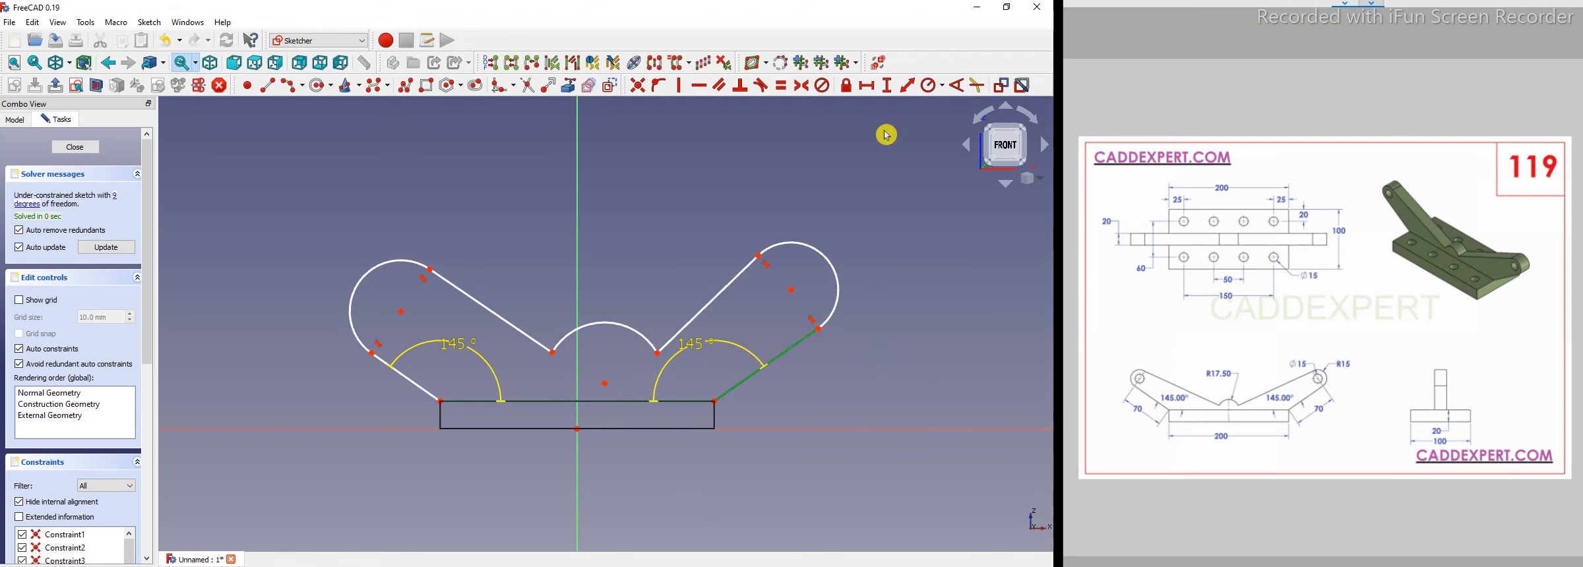
left_click(908, 85)
type("70")
key("Return")
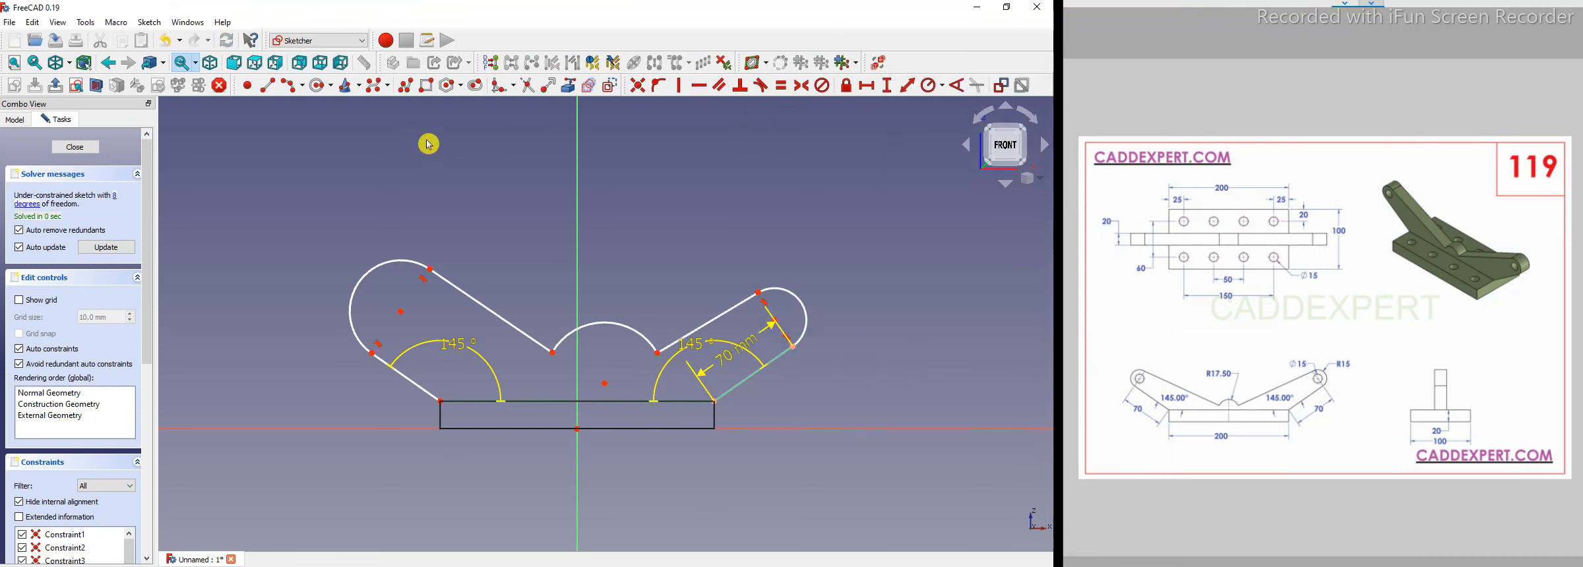
left_click(401, 381)
left_click(907, 86)
type("70")
key("Return")
Constrain the right lug arc's radius to 15 mm.
left_click(808, 300)
left_click(943, 85)
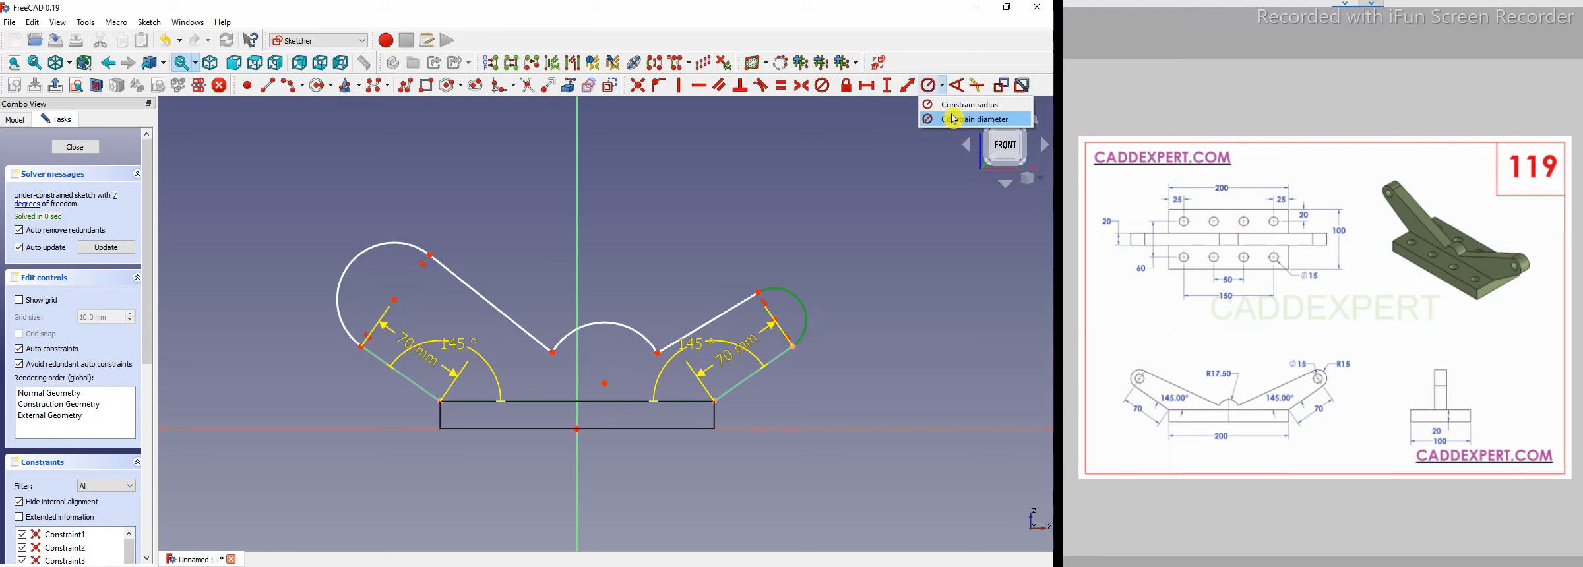
left_click(955, 107)
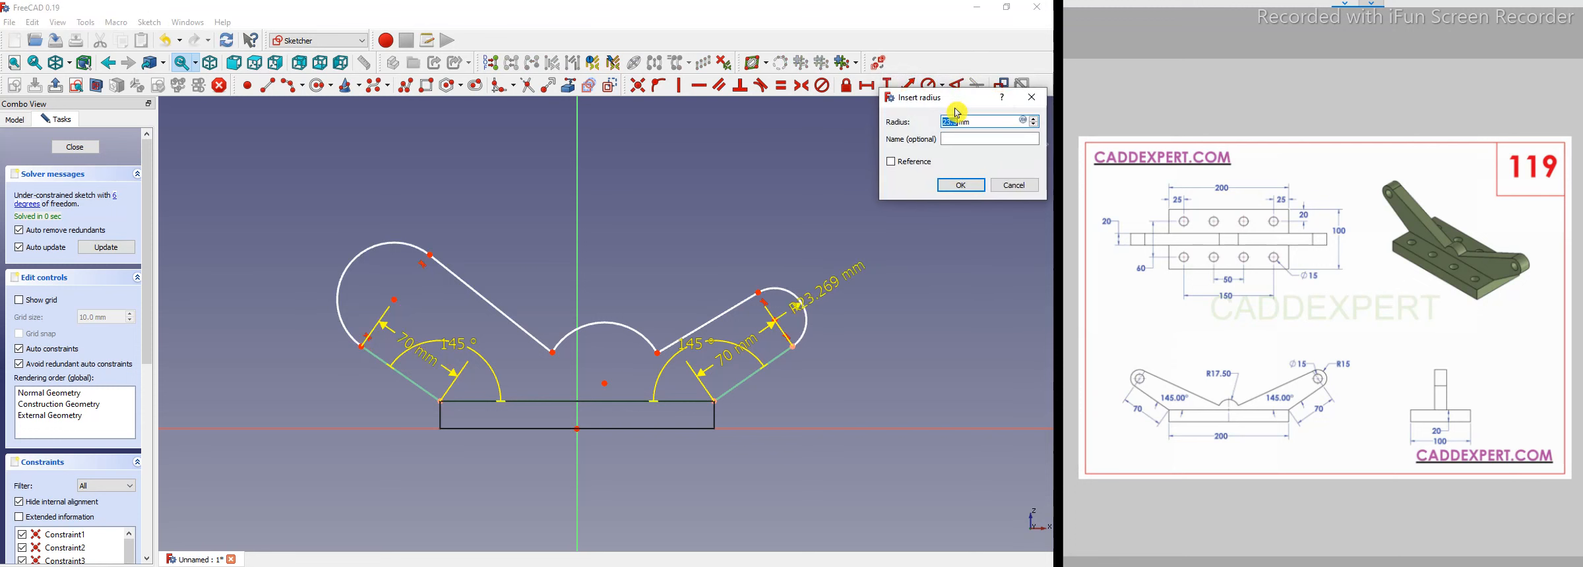
key("Return")
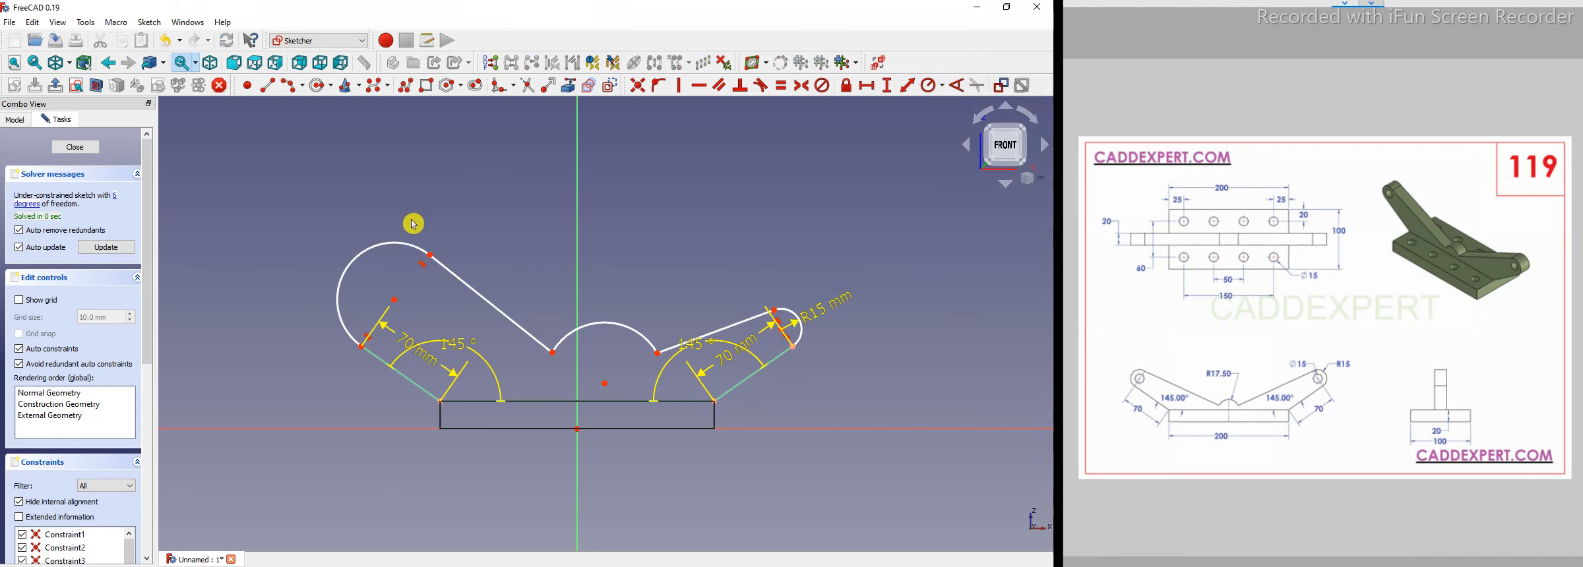
Make the left lug arc equal to the right lug arc.
left_click(393, 244)
left_click(800, 329)
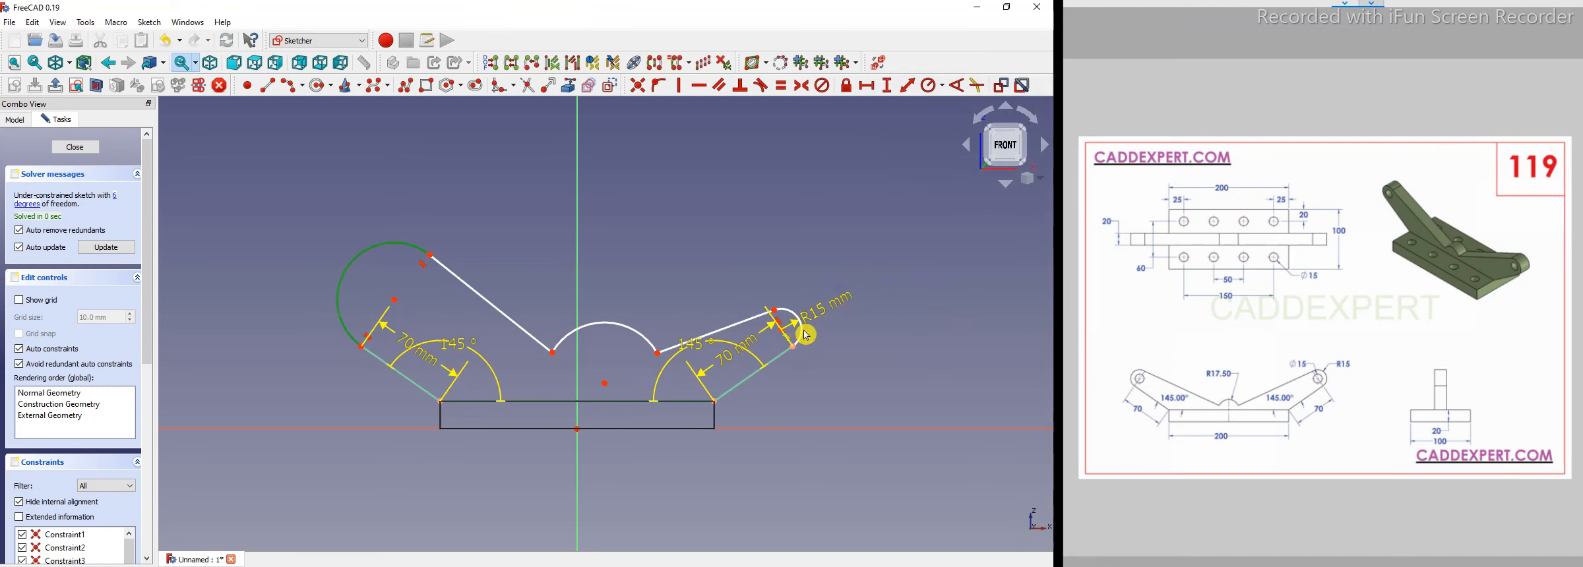
left_click(788, 88)
scroll(514, 323, "up", 2)
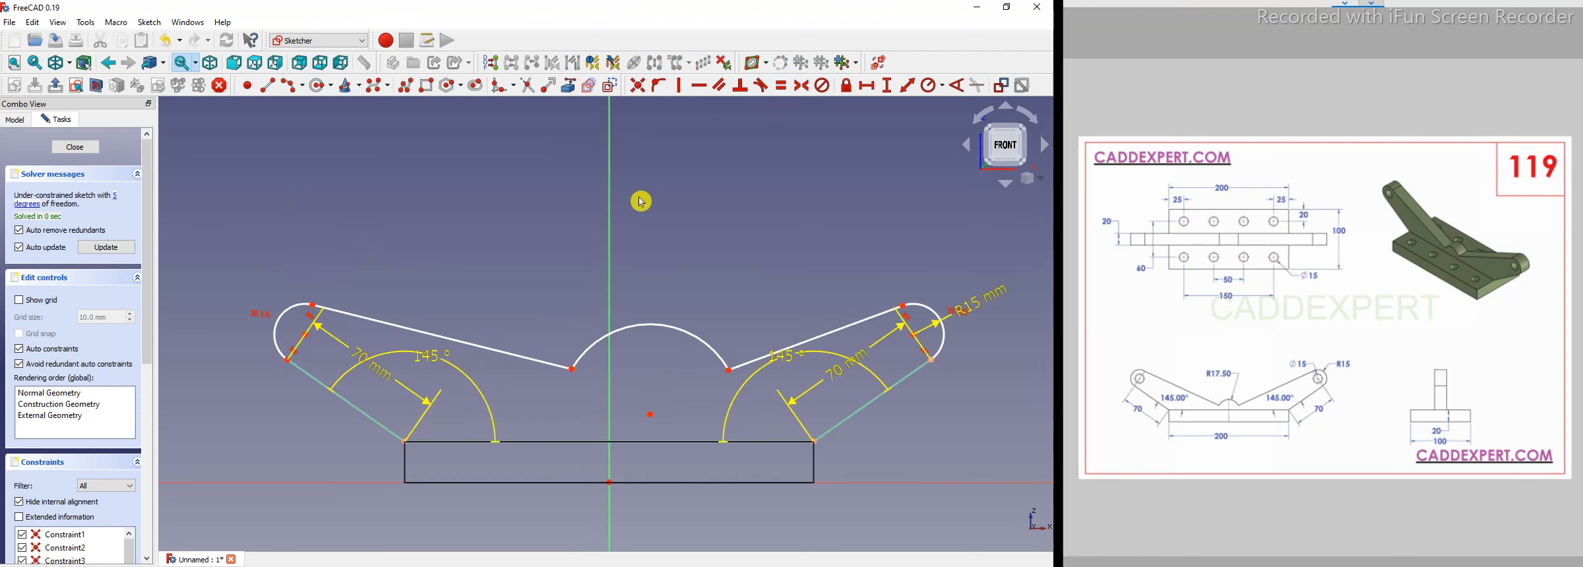
scroll(518, 270, "down", 2)
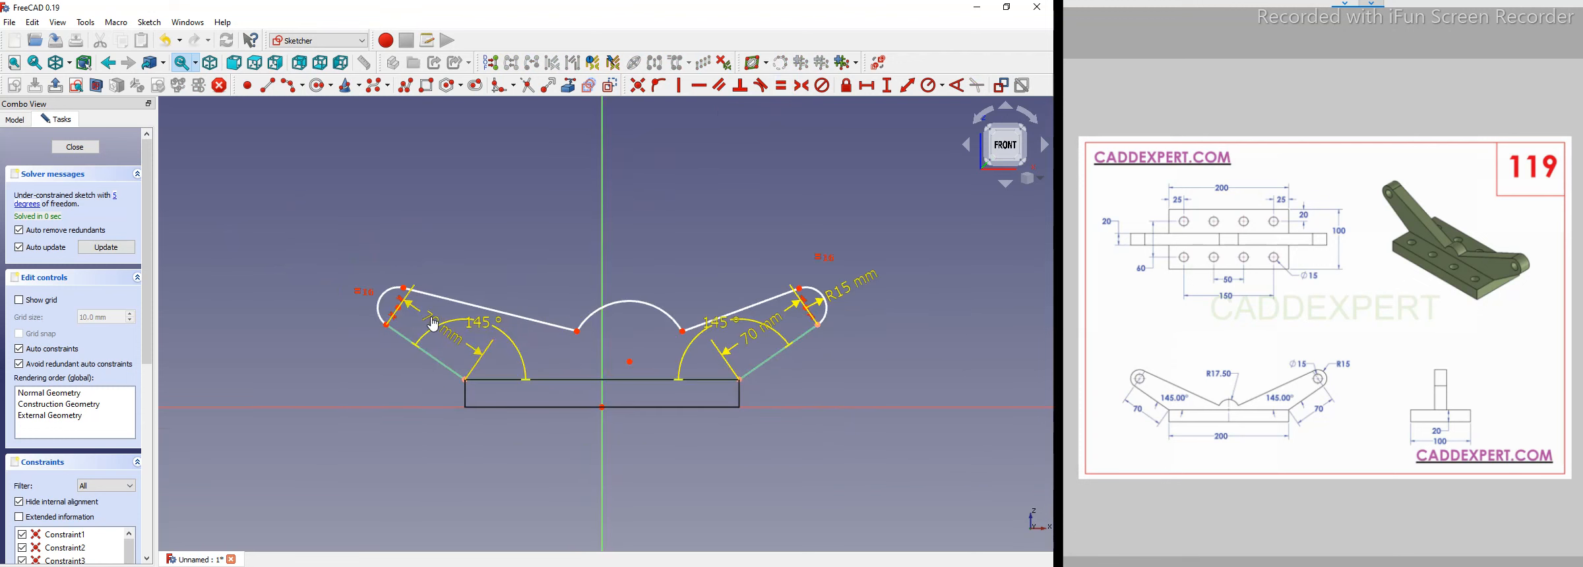
Move the 70 mm and 145° dimension labels away from the sketch outline.
left_click_drag(368, 391, 389, 394)
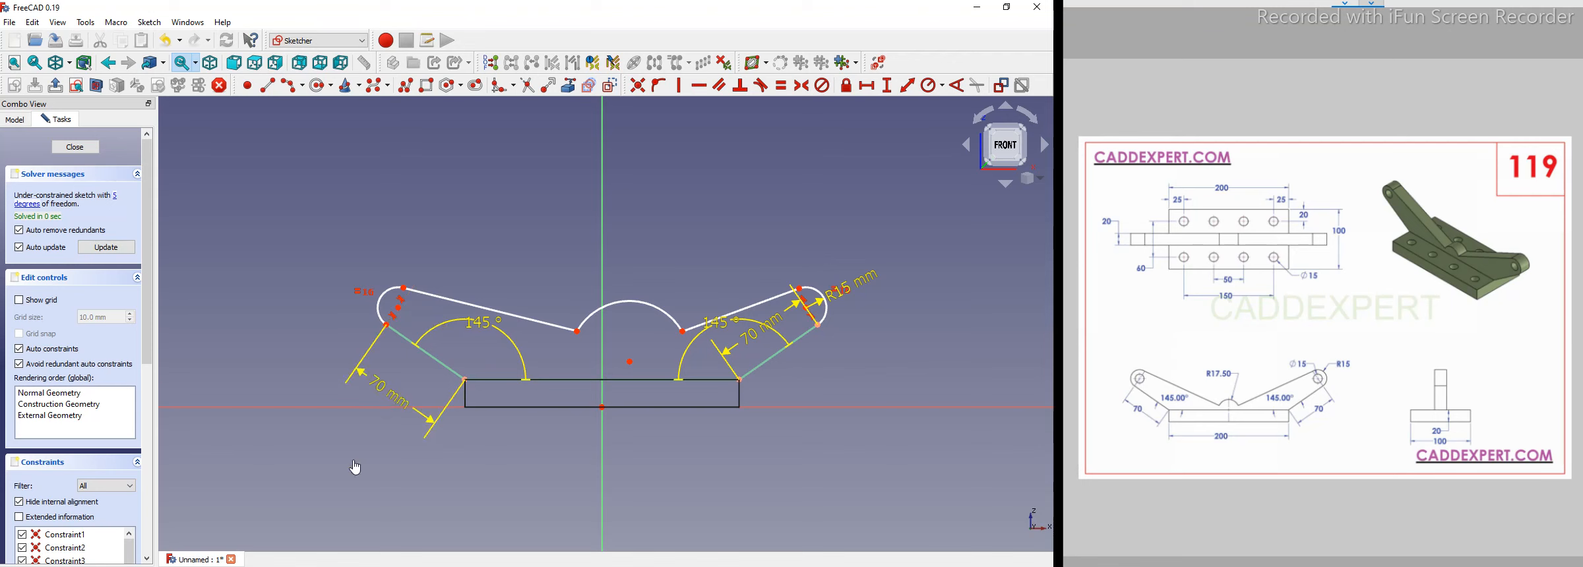
left_click_drag(815, 388, 818, 397)
left_click_drag(724, 348, 727, 351)
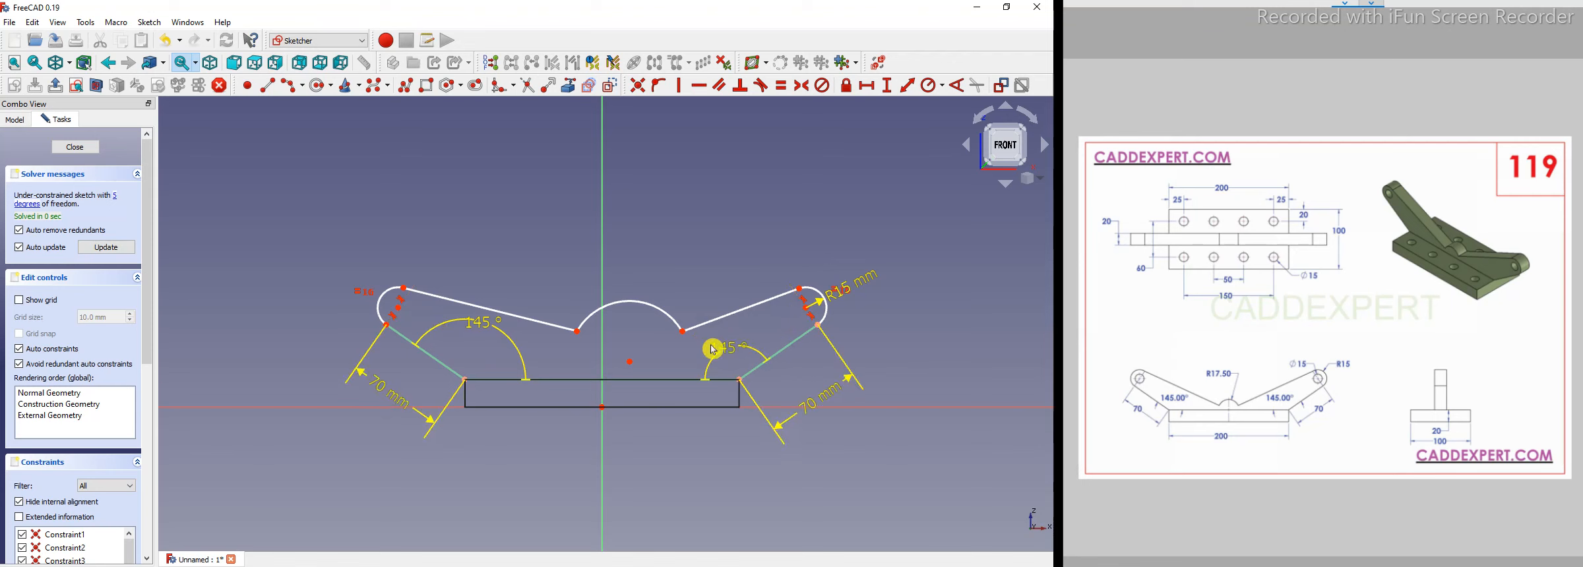
left_click_drag(484, 327, 485, 348)
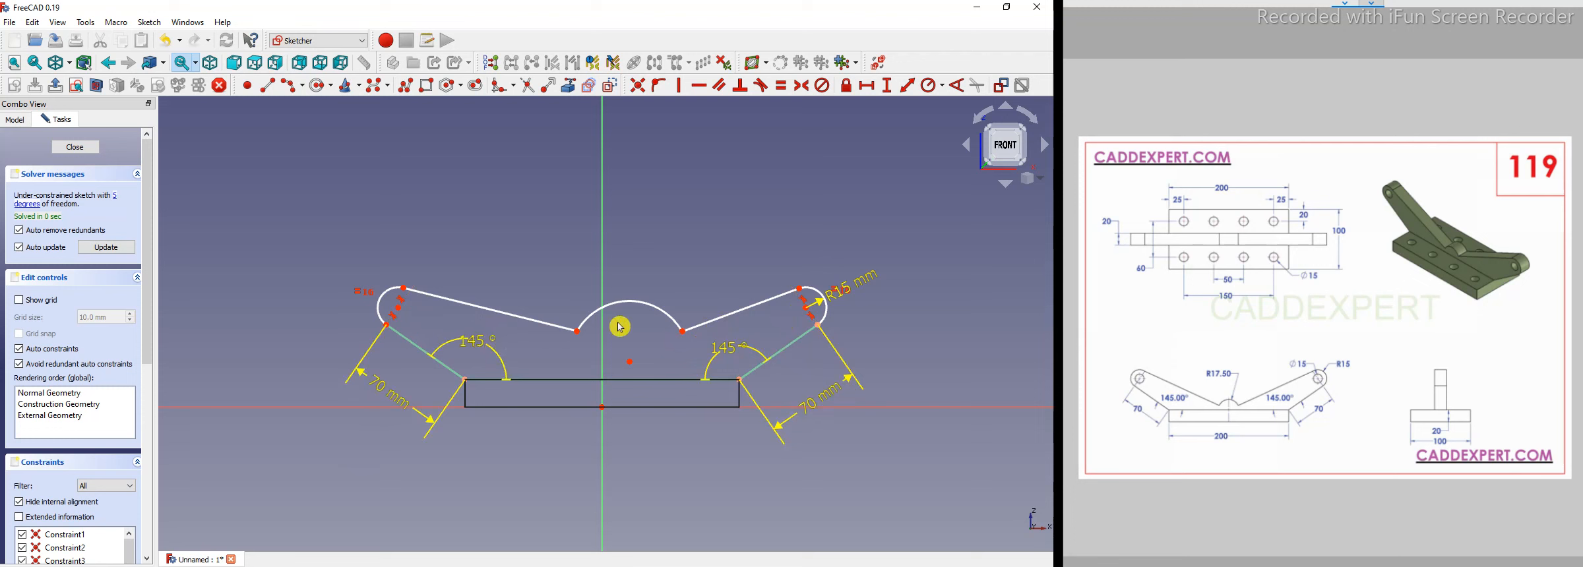
scroll(649, 298, "up", 2)
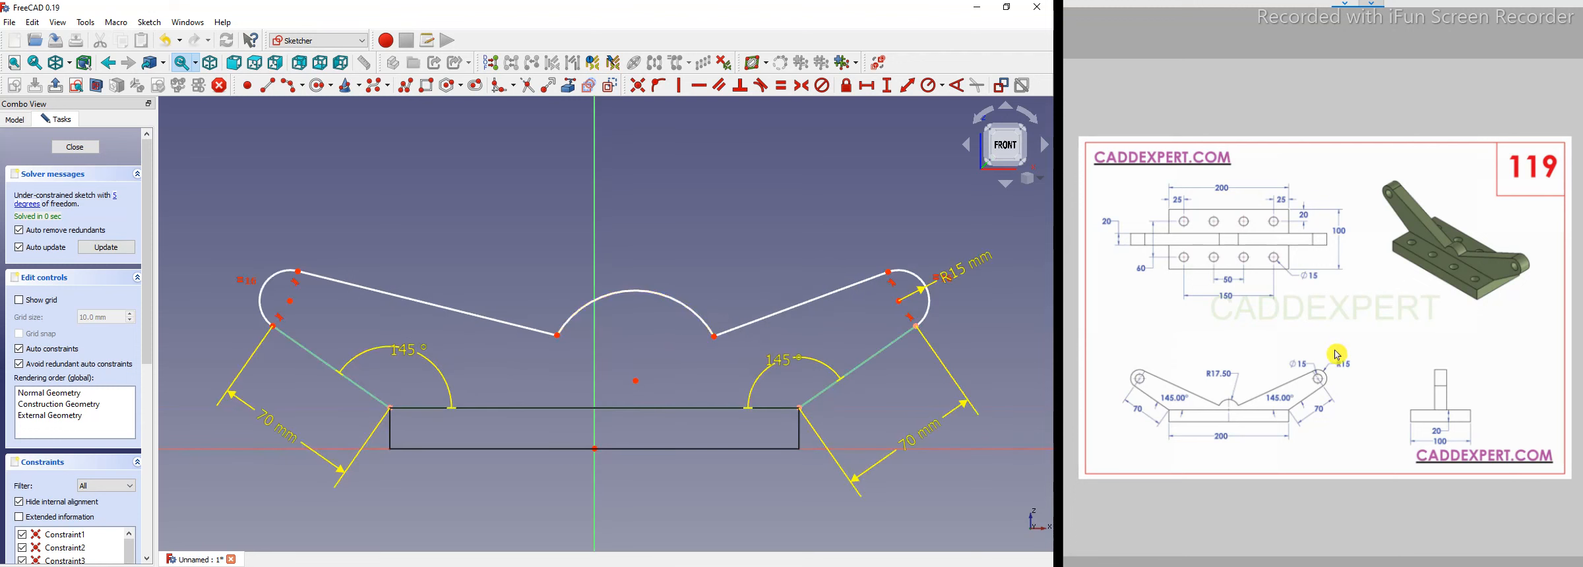
Constrain the center arc's center vertically in line with the sketch origin.
left_click(596, 450)
left_click(637, 382)
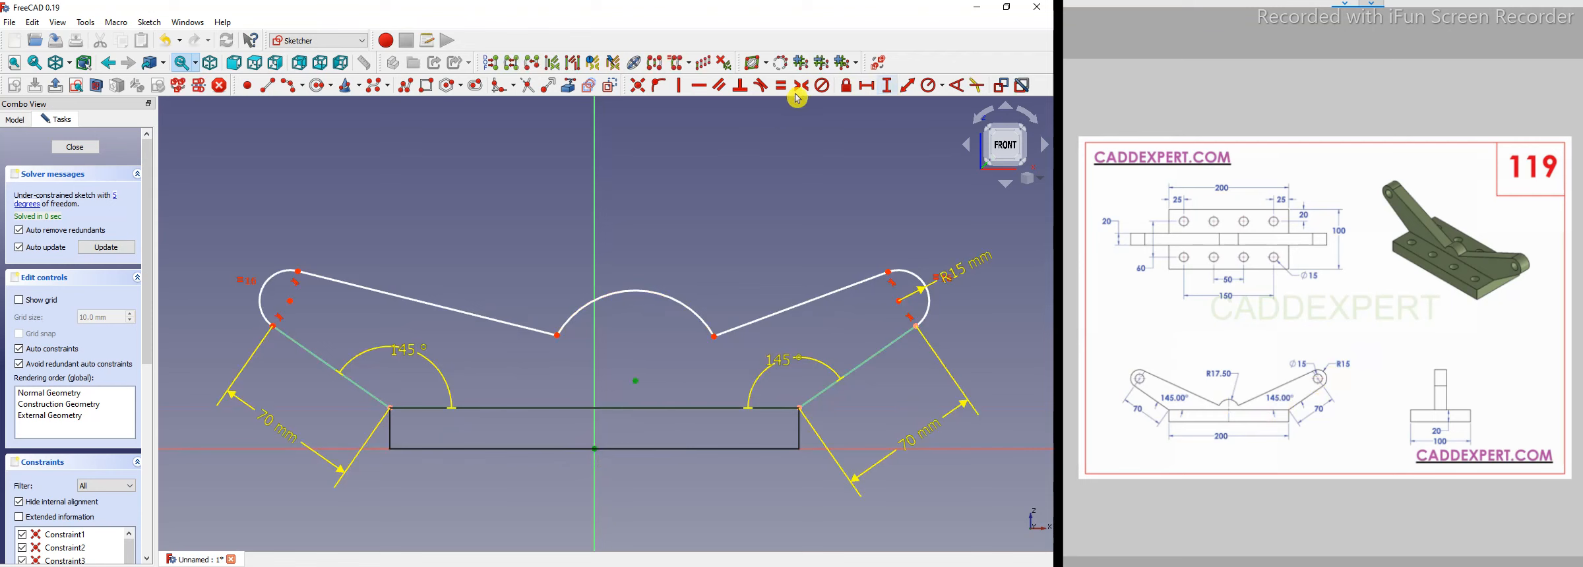
left_click(680, 86)
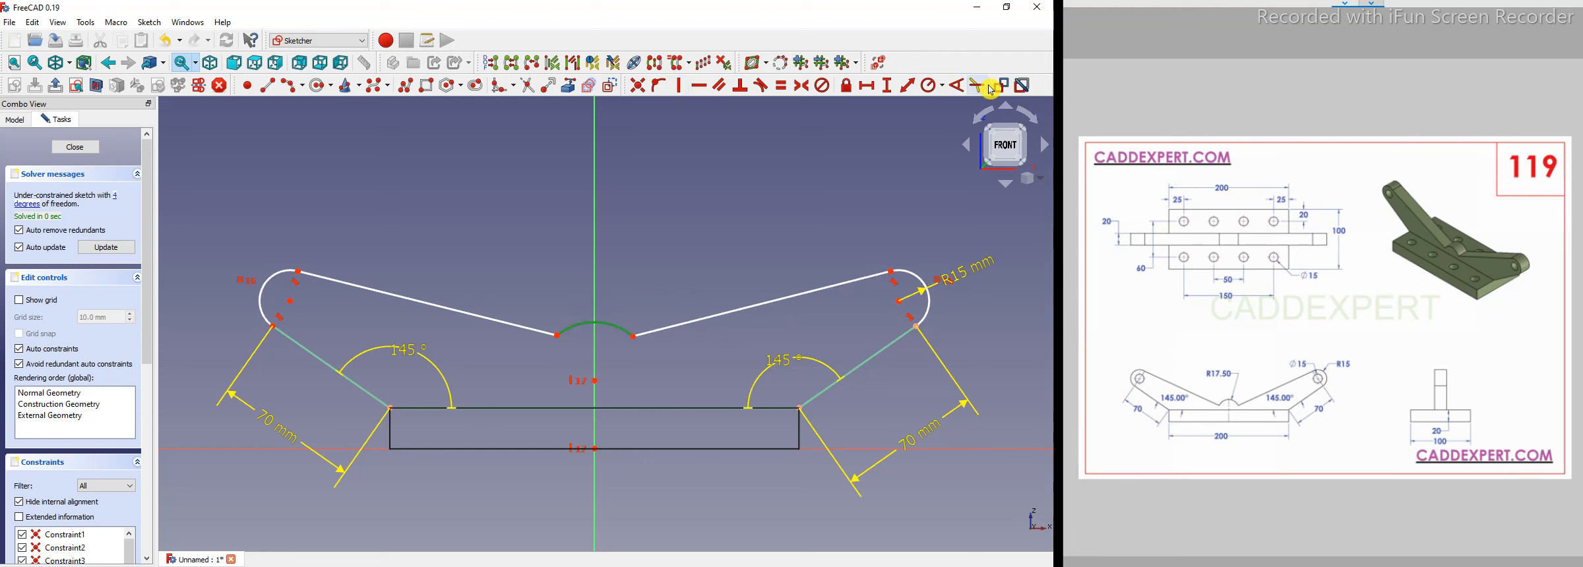
Set the center arc's radius to 17.5 mm and place its dimension label.
left_click(946, 91)
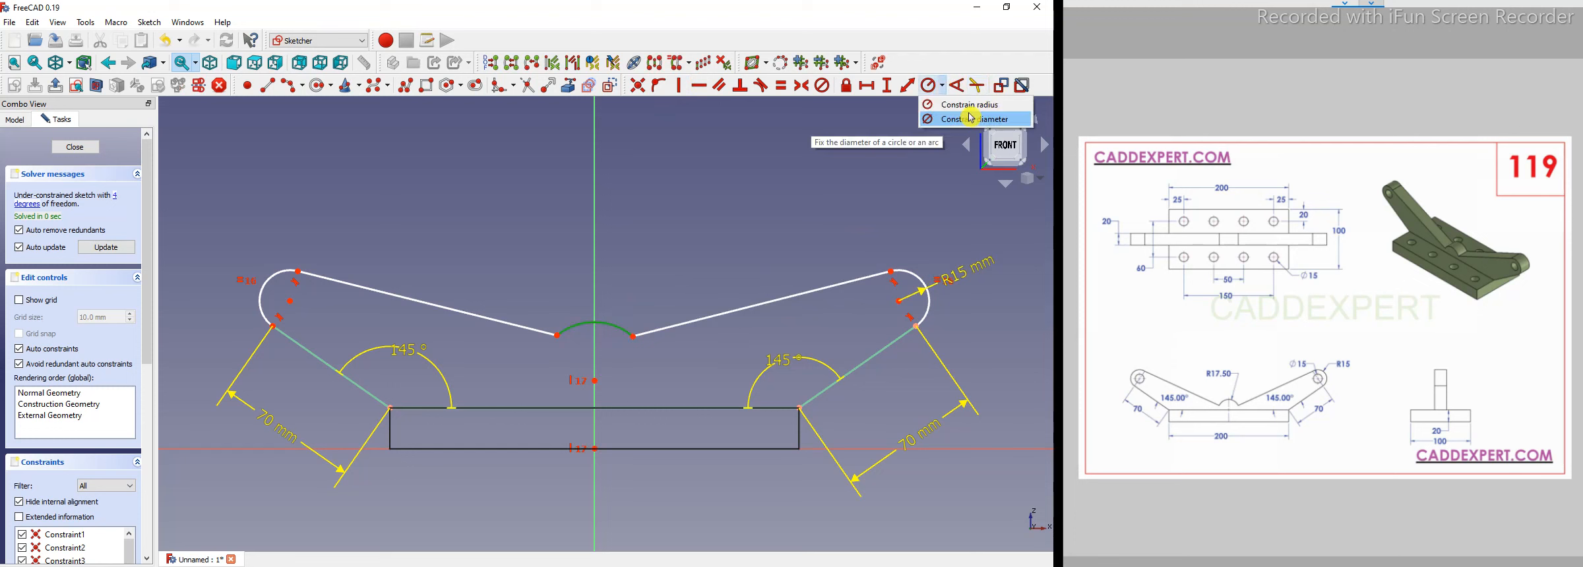
left_click(969, 114)
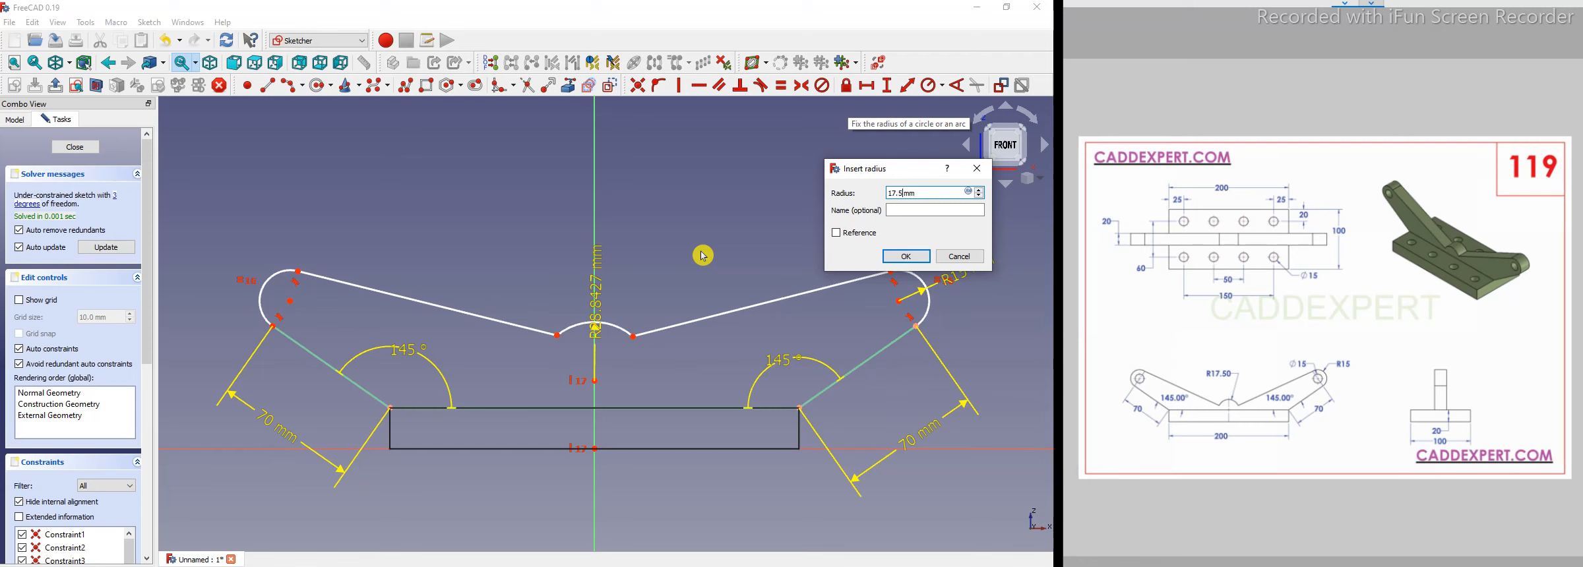
type("17.5")
key("Return")
left_click_drag(598, 264, 678, 239)
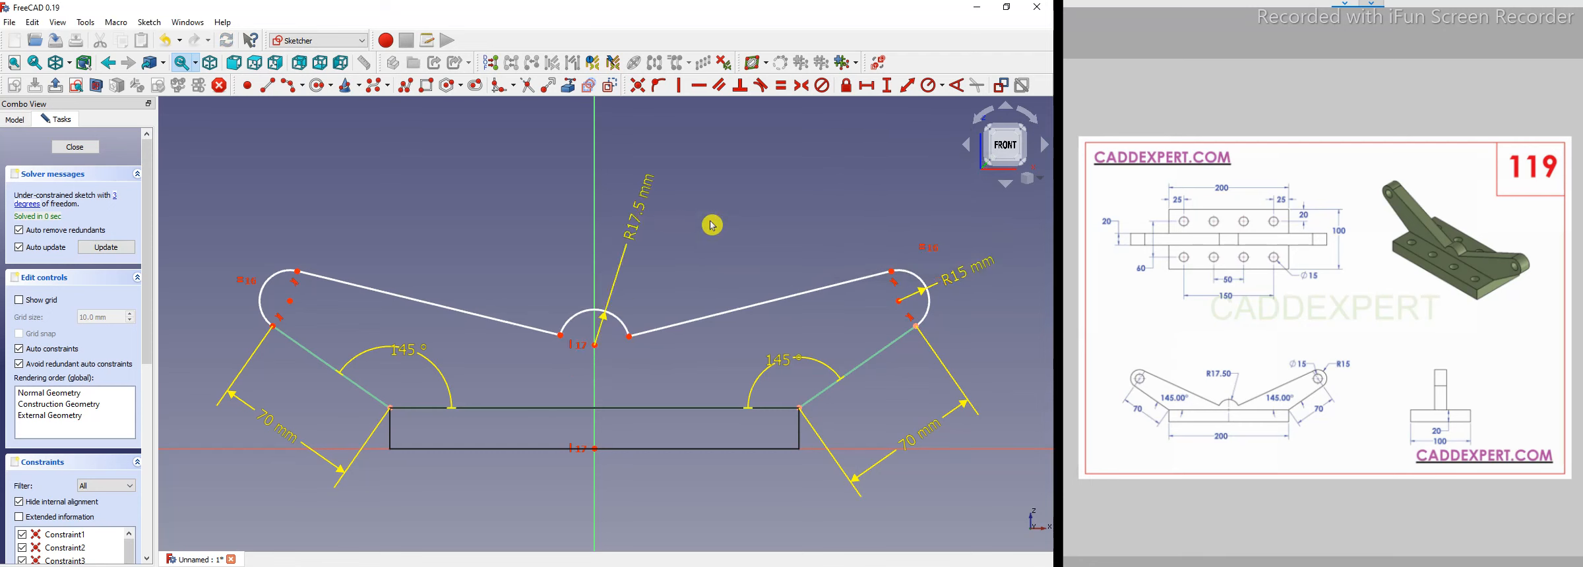
scroll(609, 282, "down", 2)
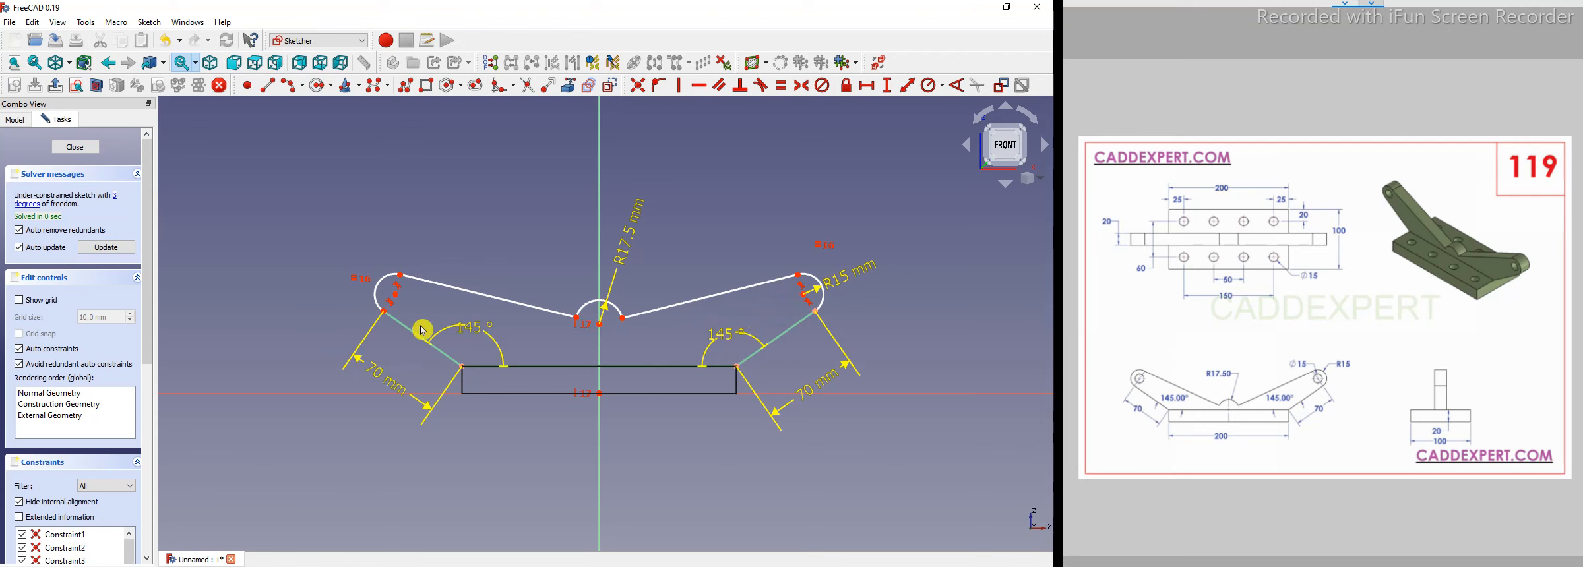
Constrain the center arc's right endpoint horizontally level with the arc's center.
left_click(491, 297)
left_click_drag(496, 279, 478, 307)
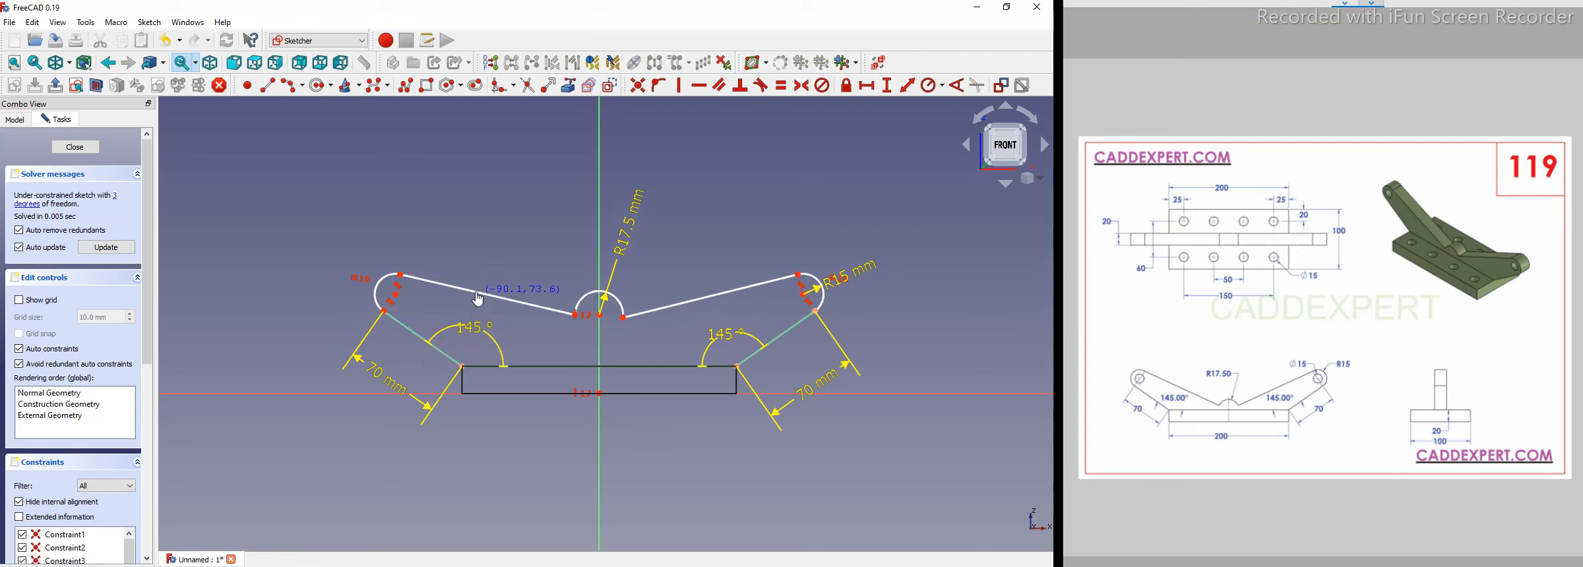
scroll(586, 308, "up", 4)
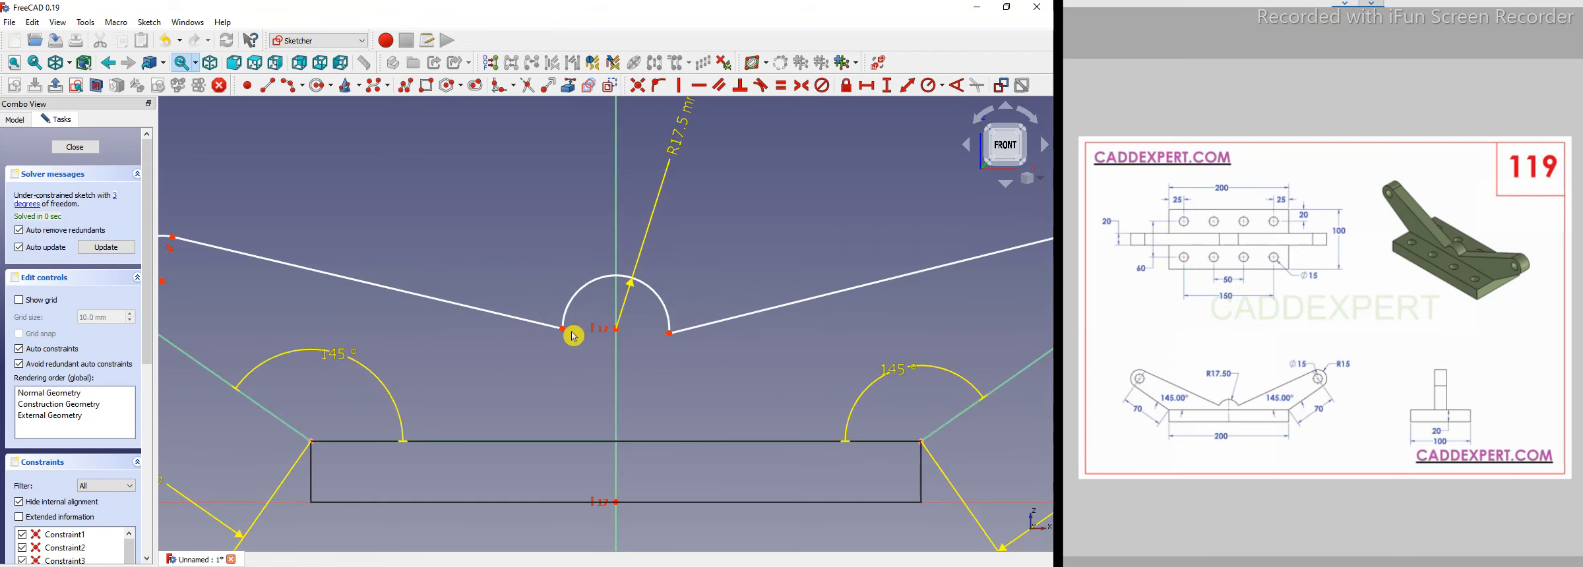
scroll(660, 359, "up", 2)
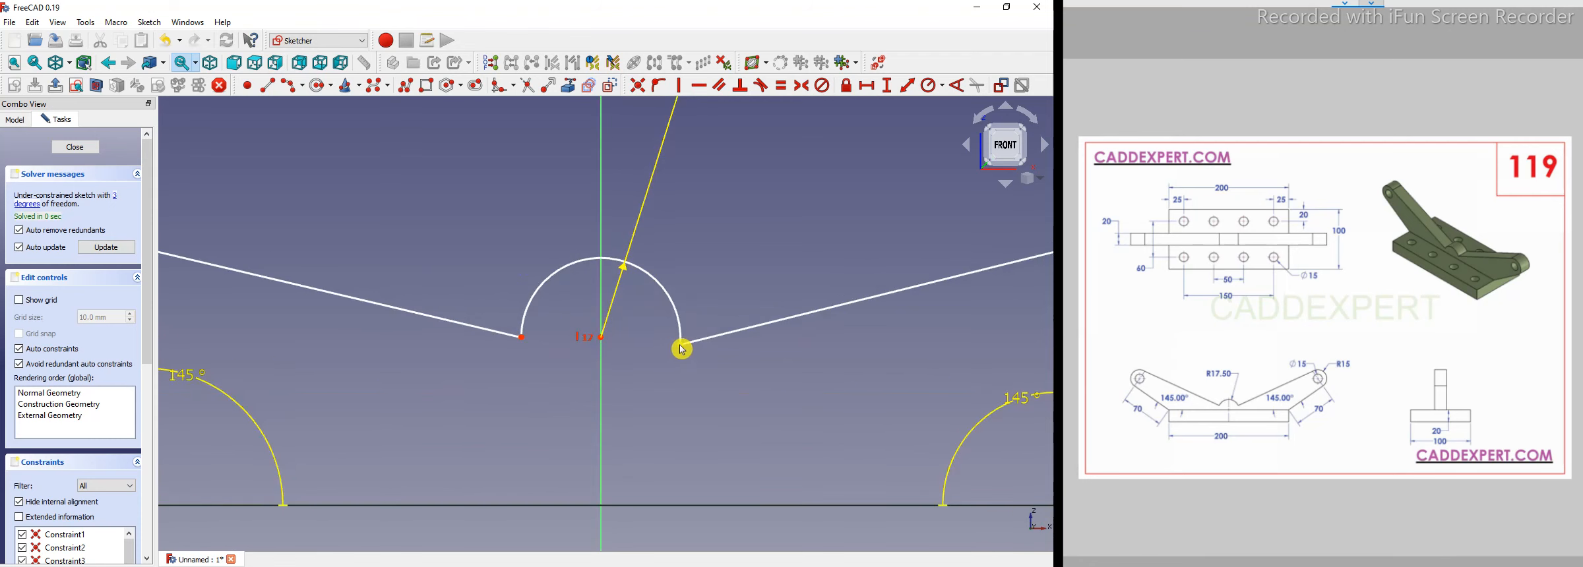
left_click(601, 339)
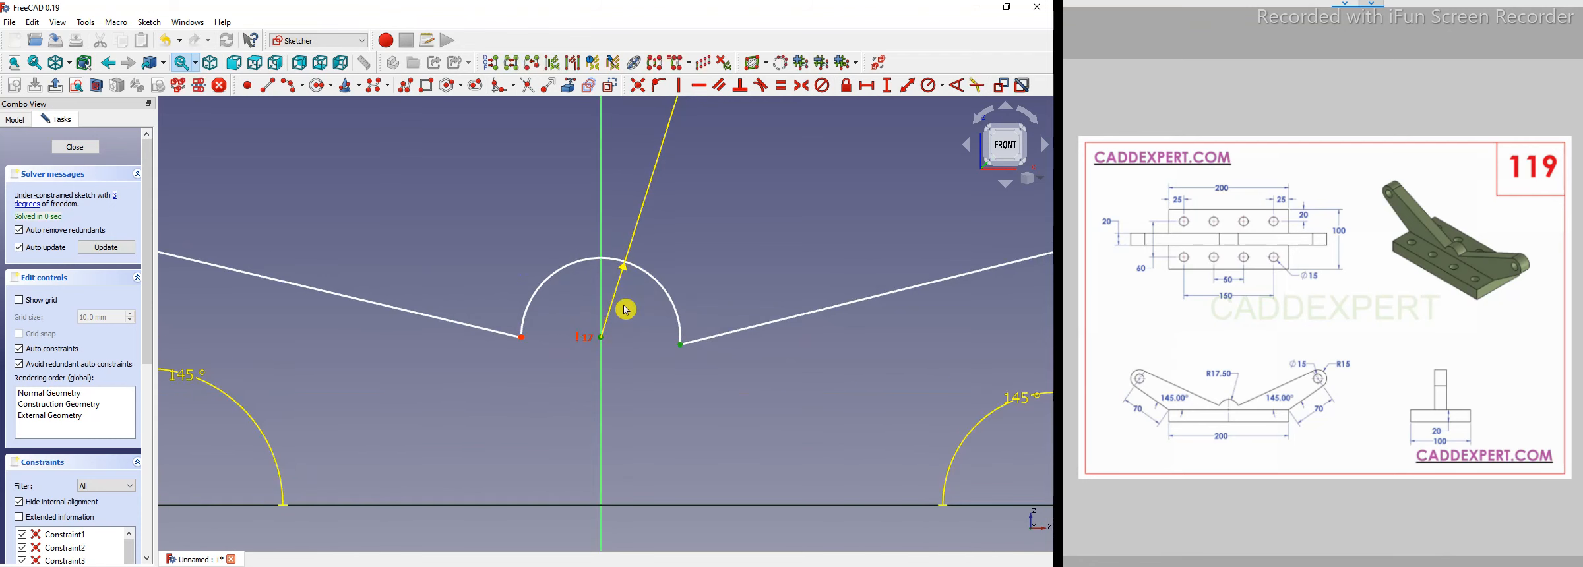
left_click(699, 90)
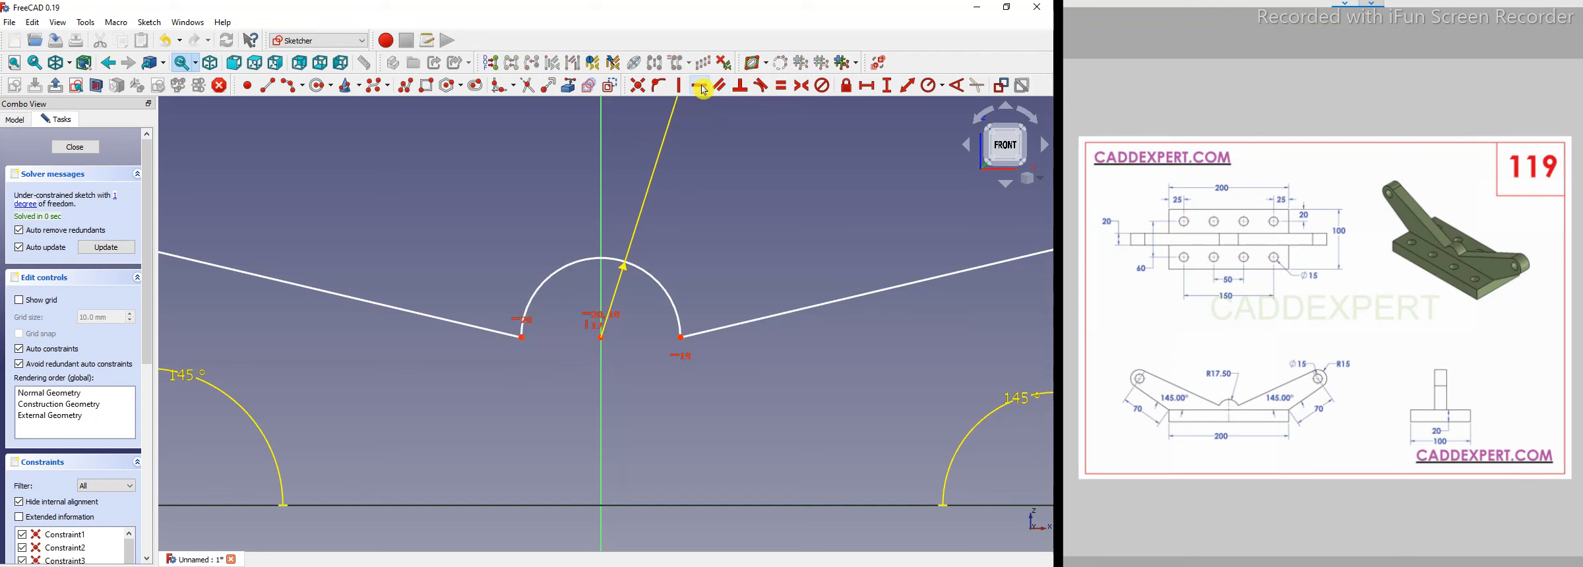
Constrain the center arc's center onto the base rectangle's top edge.
scroll(530, 433, "down", 4)
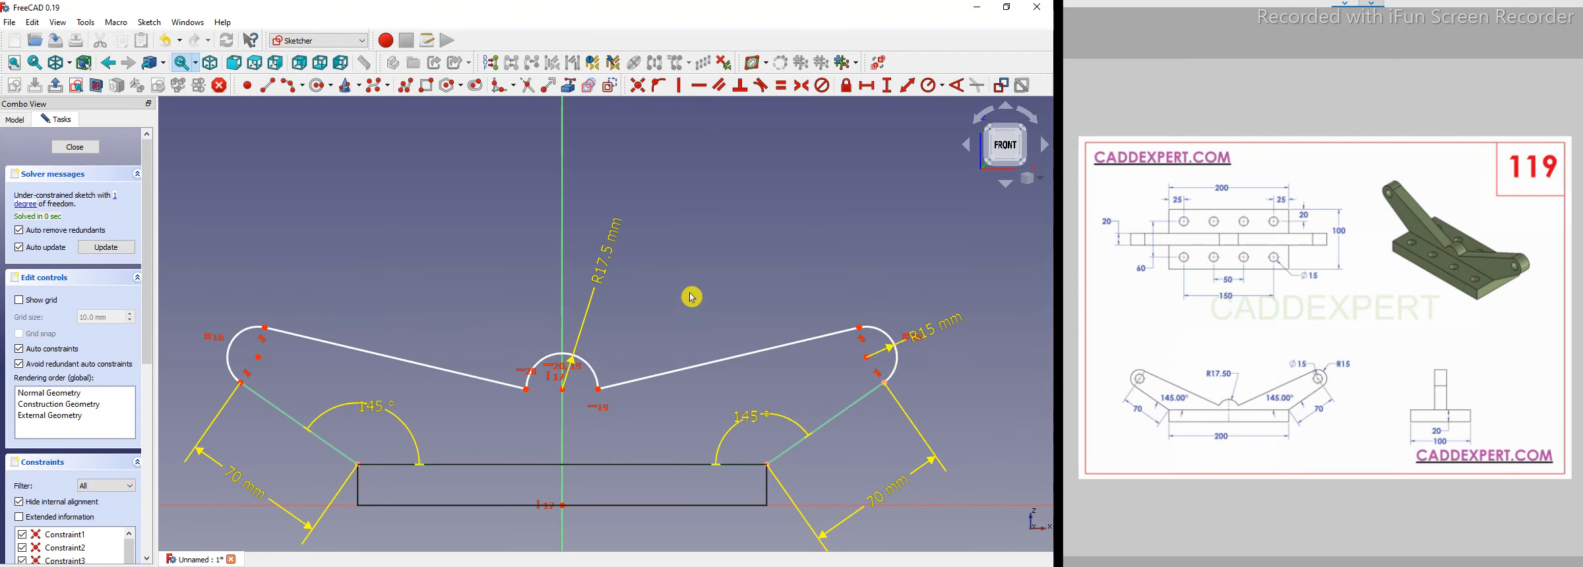
middle_click_drag(866, 365, 758, 327)
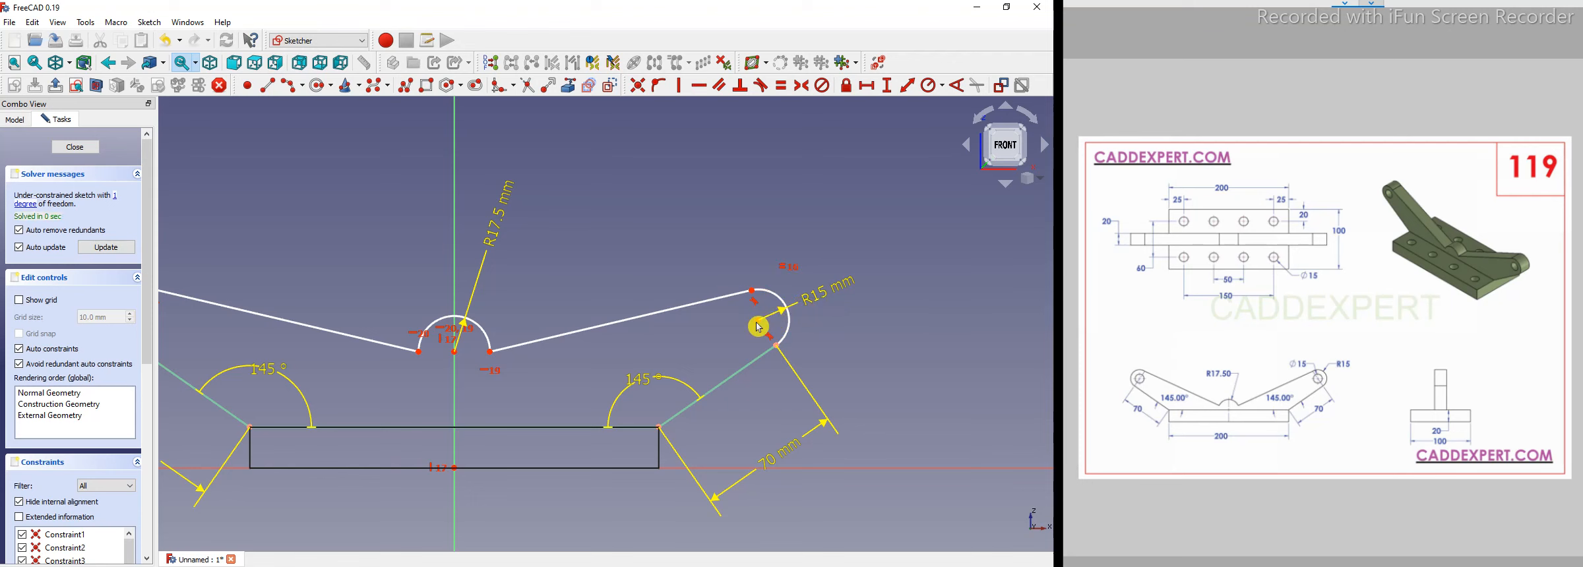
mouse_move(759, 321)
left_mouse_down()
mouse_move(772, 307)
mouse_move(746, 338)
left_mouse_up()
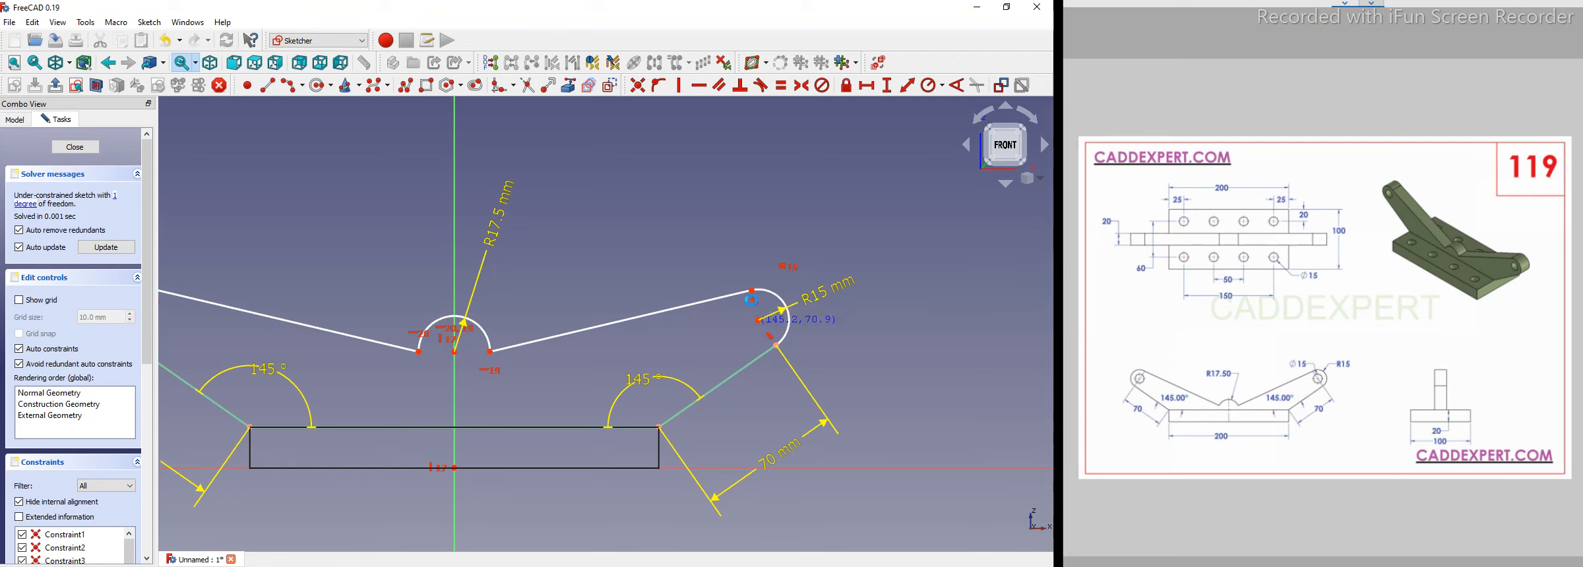
left_click_drag(754, 296, 717, 304)
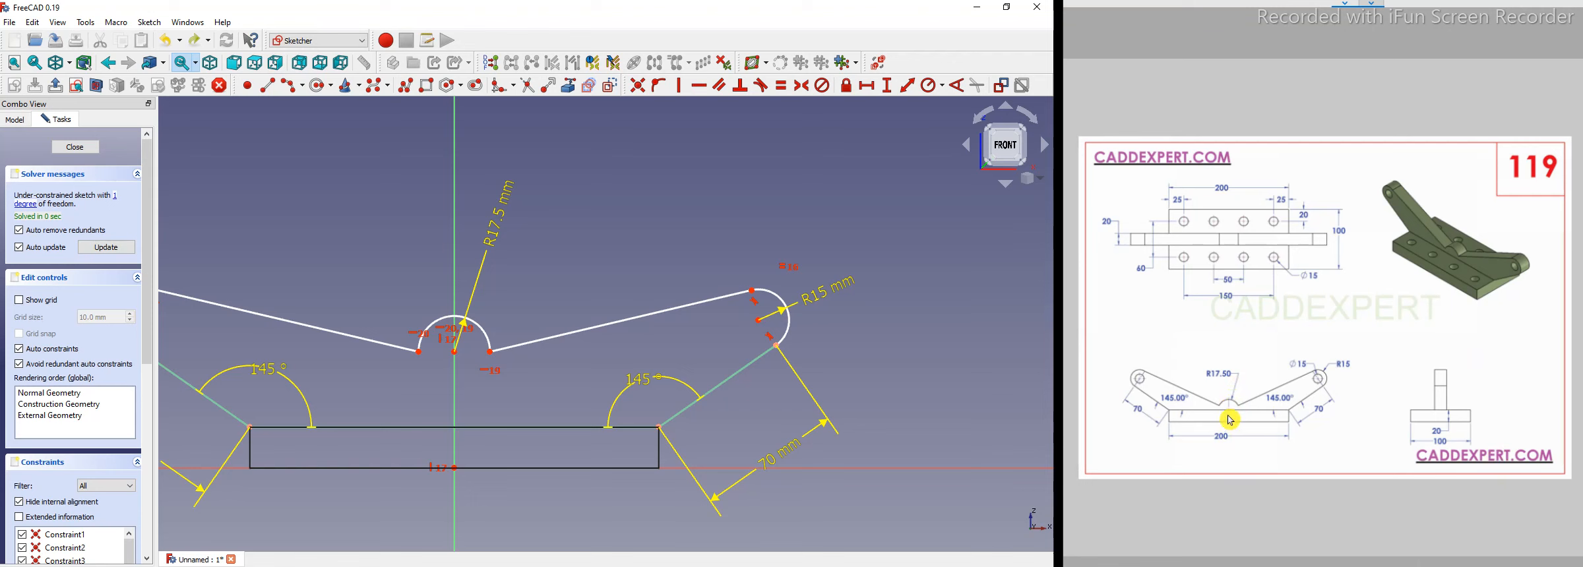
left_click(455, 352)
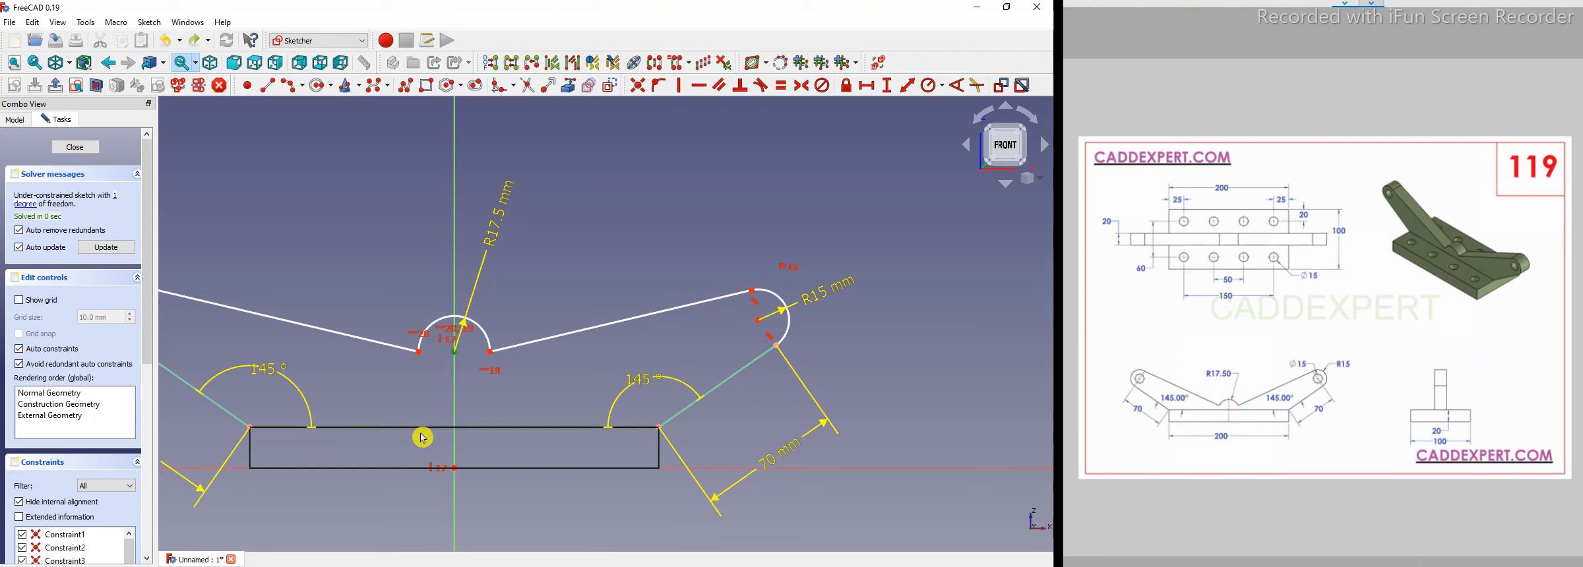
left_click(658, 88)
Close the sketch and inspect in 3D where the center arc meets the base plate.
scroll(559, 300, "down", 2)
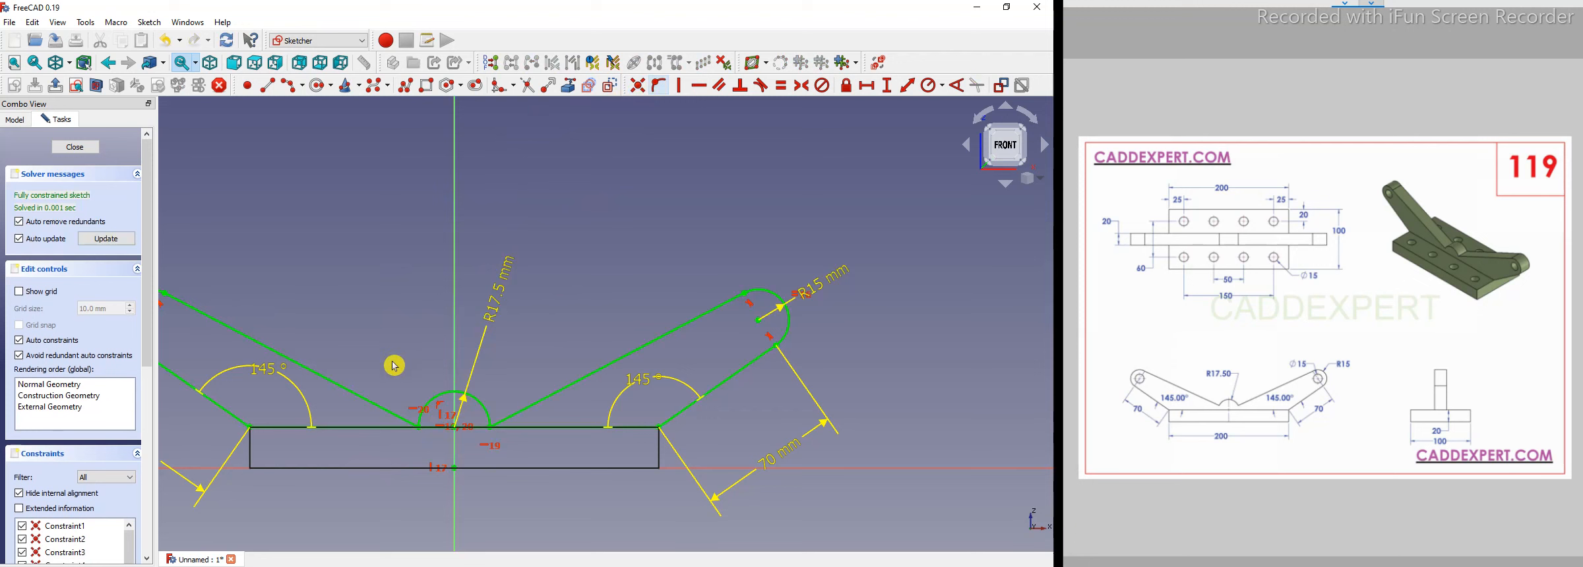
middle_click_drag(428, 327, 410, 351)
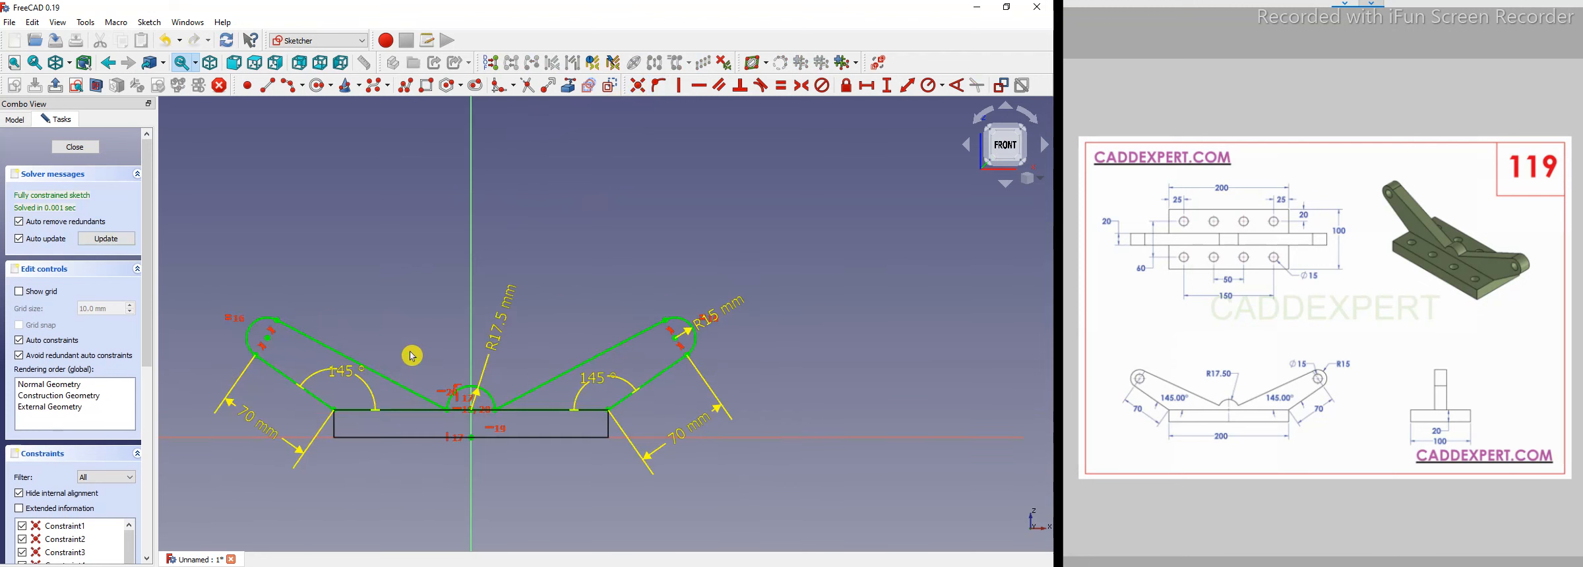
scroll(412, 356, "up", 1)
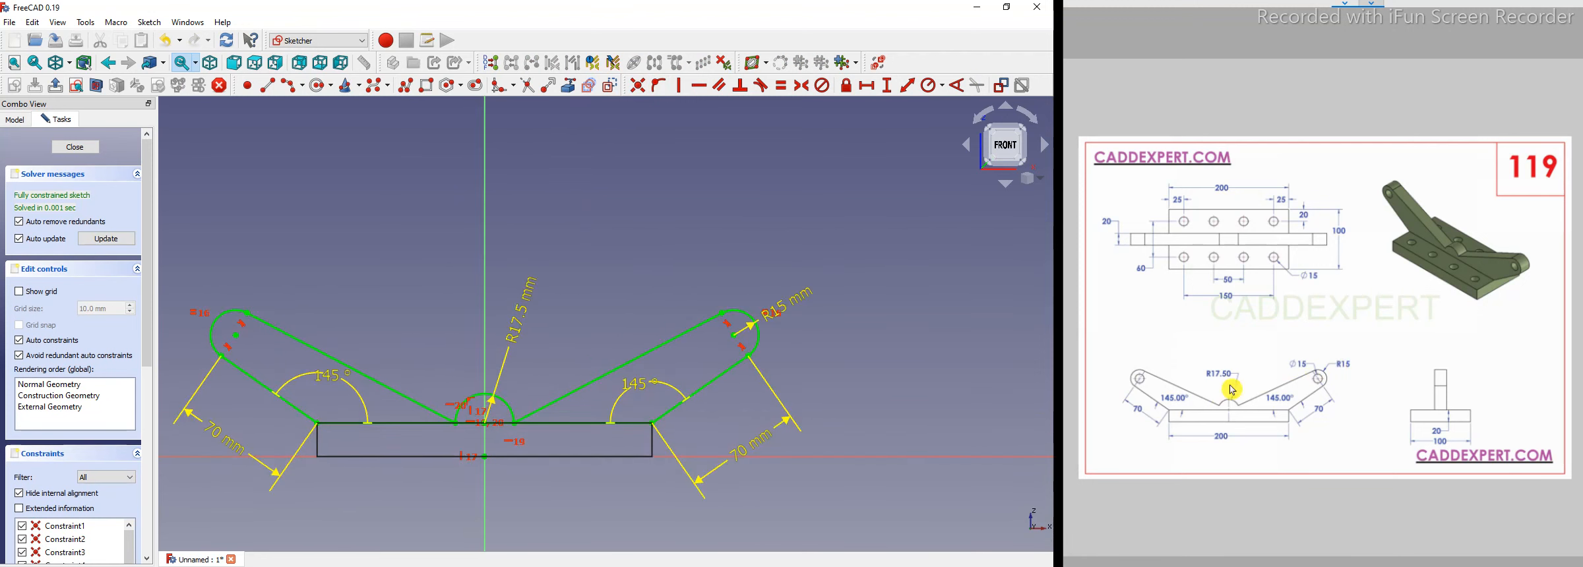
scroll(618, 320, "down", 1)
scroll(451, 331, "up", 1)
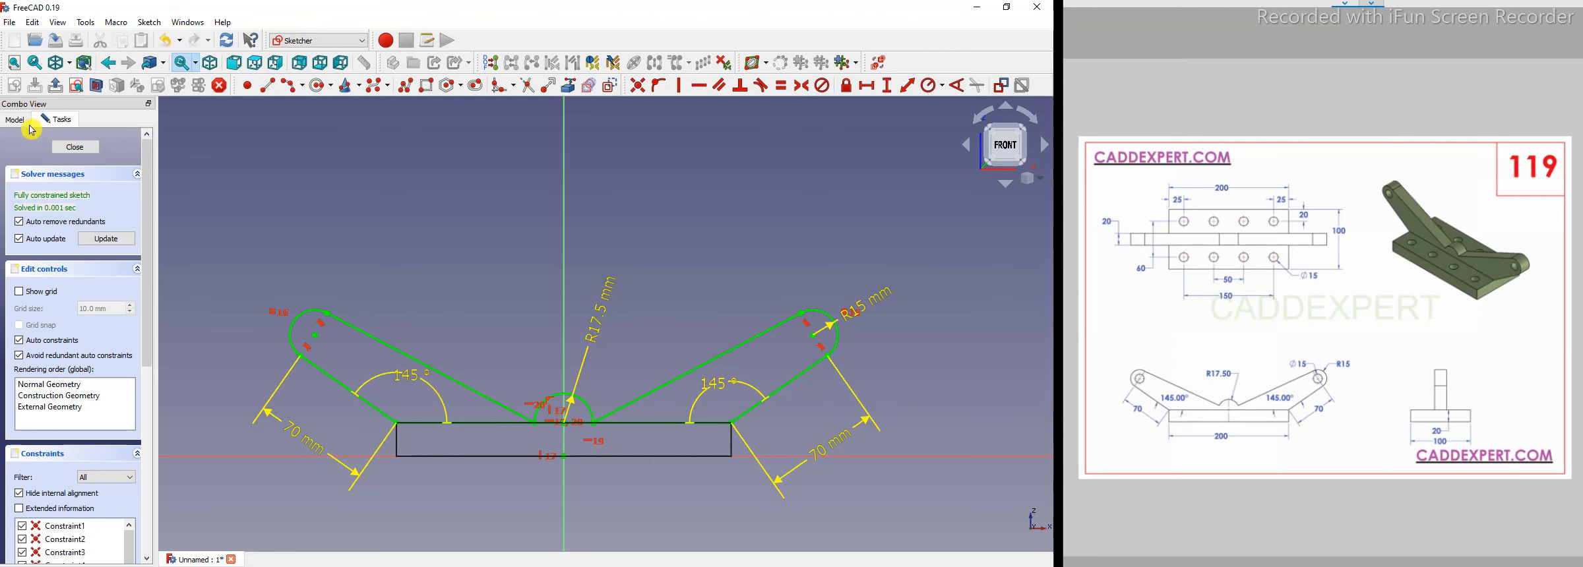
left_click(77, 151)
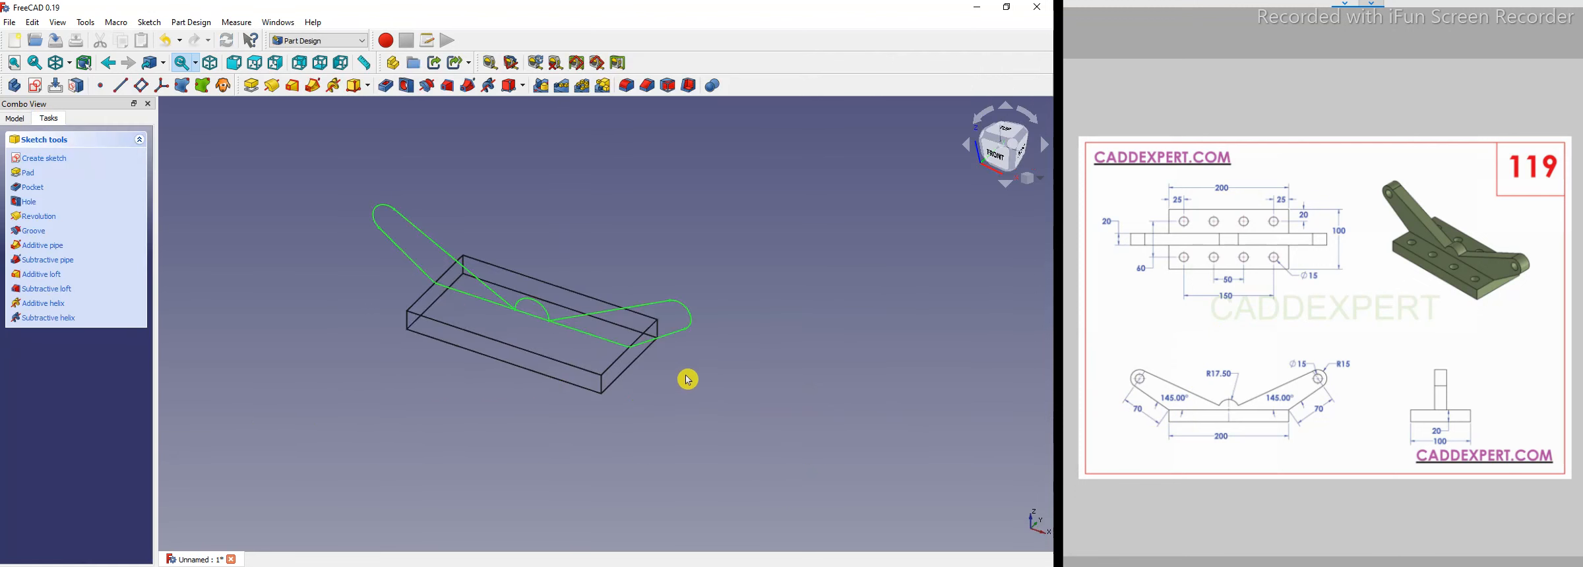
scroll(551, 318, "up", 3)
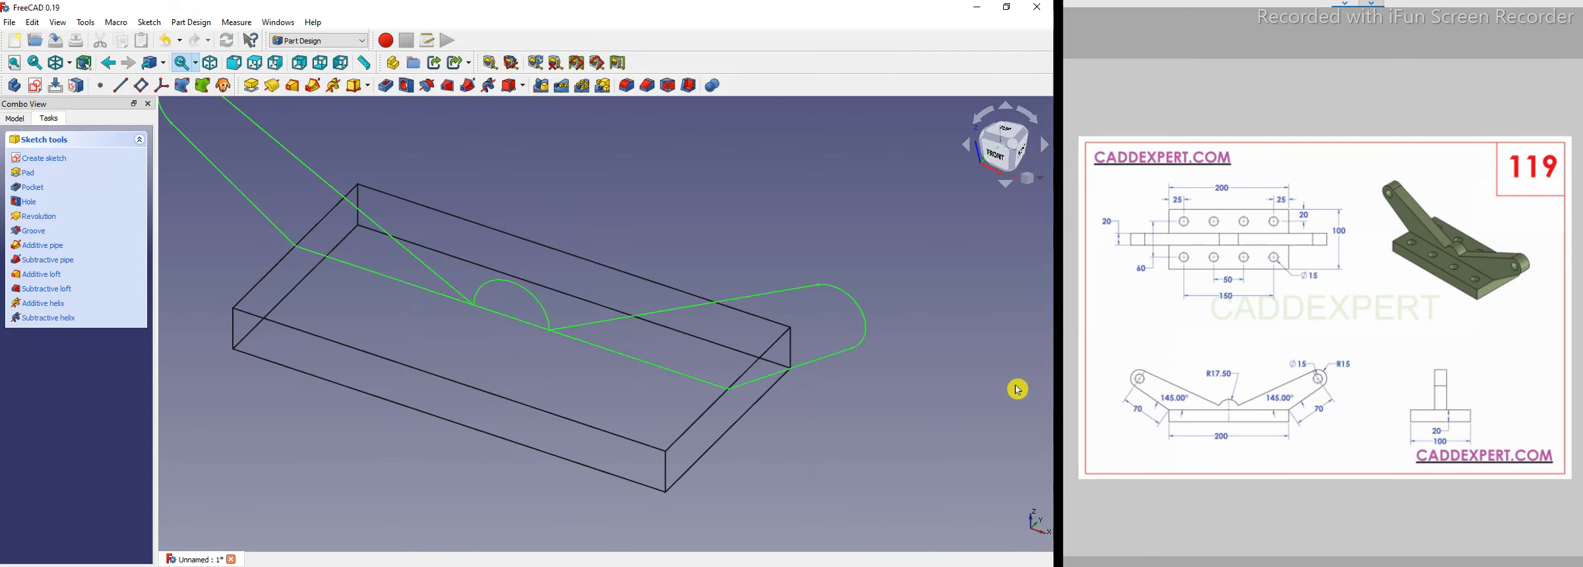
scroll(446, 290, "up", 2)
scroll(501, 333, "up", 3)
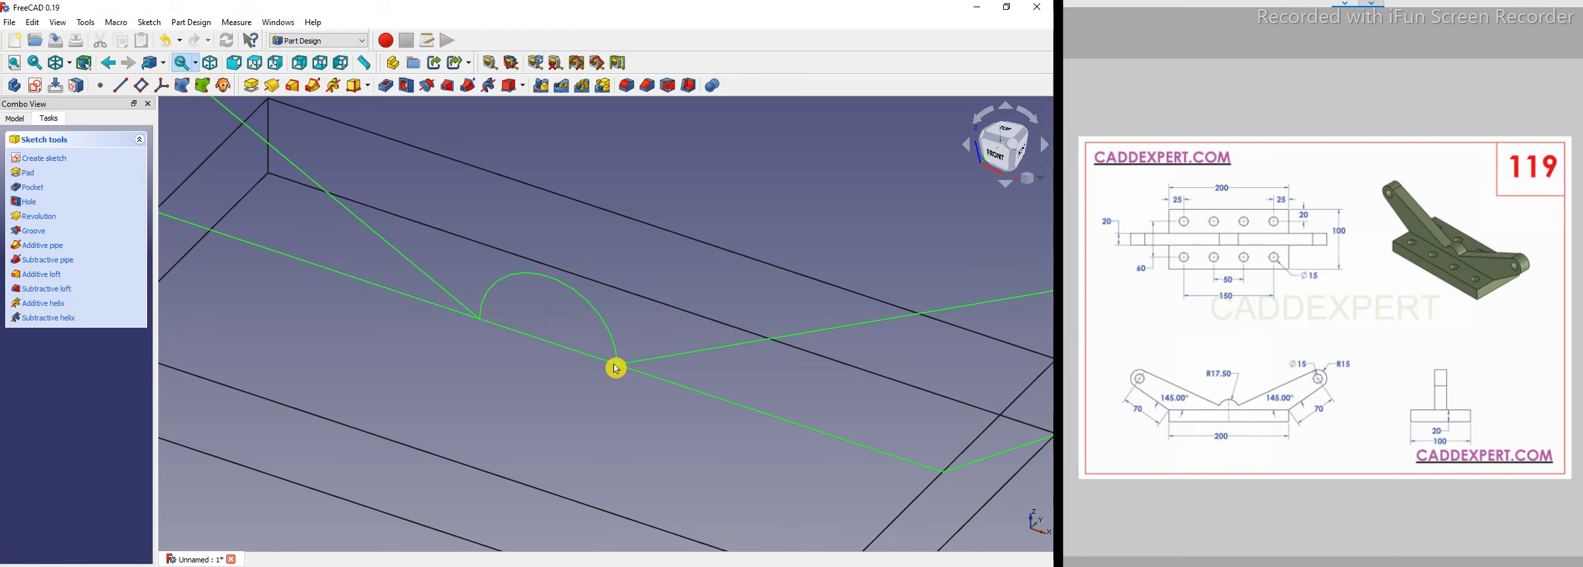
Reopen the sketch and delete the center arc.
left_click(16, 120)
double_click(69, 213)
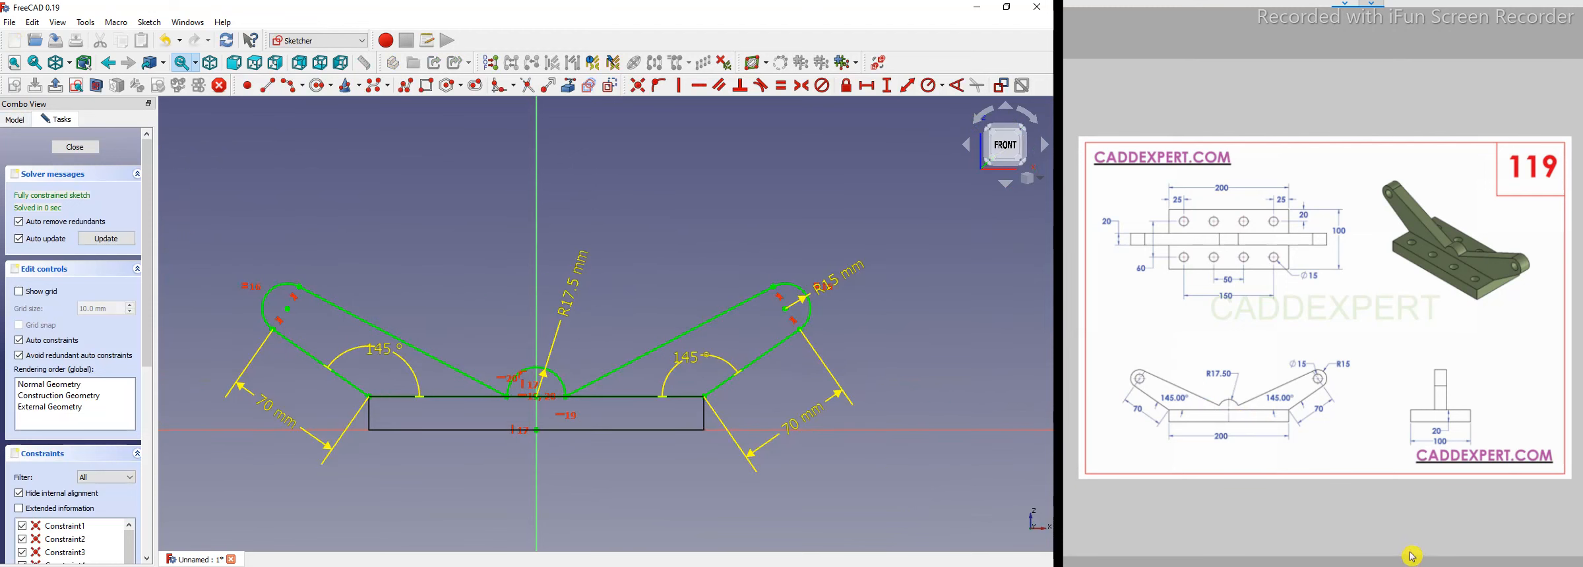
scroll(547, 432, "up", 2)
scroll(567, 438, "up", 1)
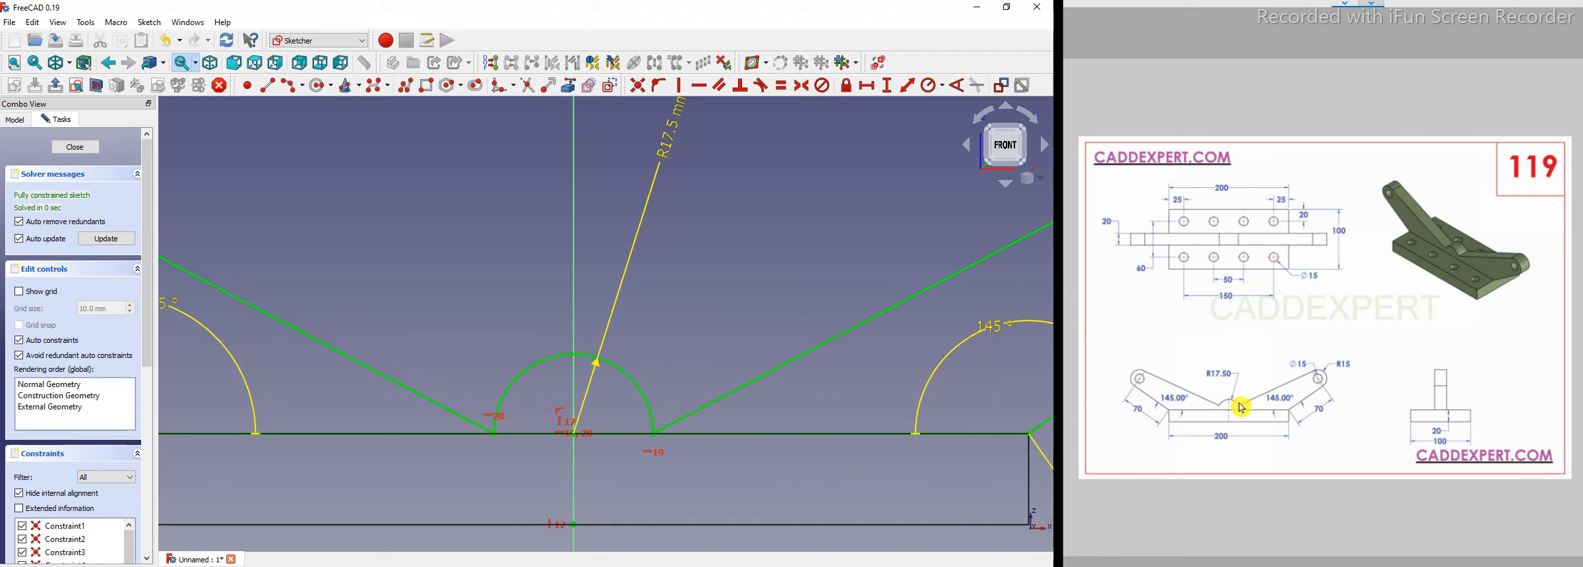
scroll(545, 367, "down", 2)
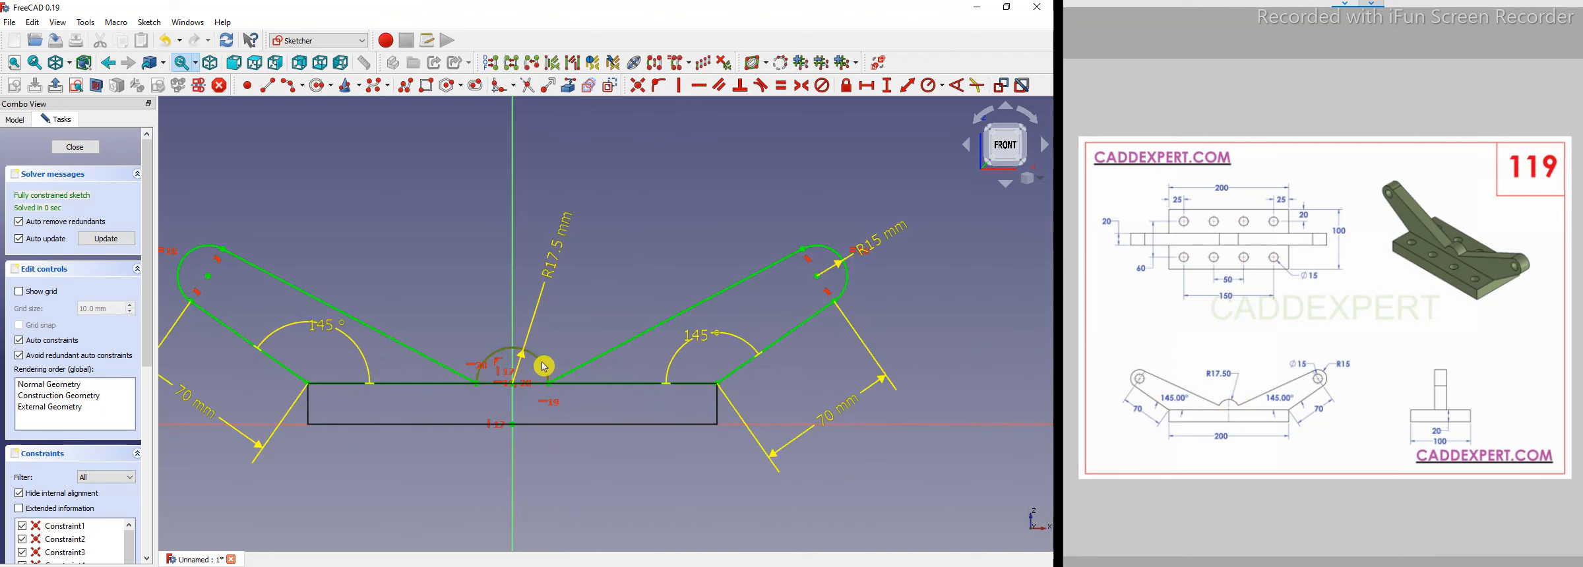
key("Delete")
Raise the two inner line ends and draw a new center arc between them, centered on the vertical axis.
left_click_drag(550, 383, 557, 334)
left_click_drag(473, 364, 471, 335)
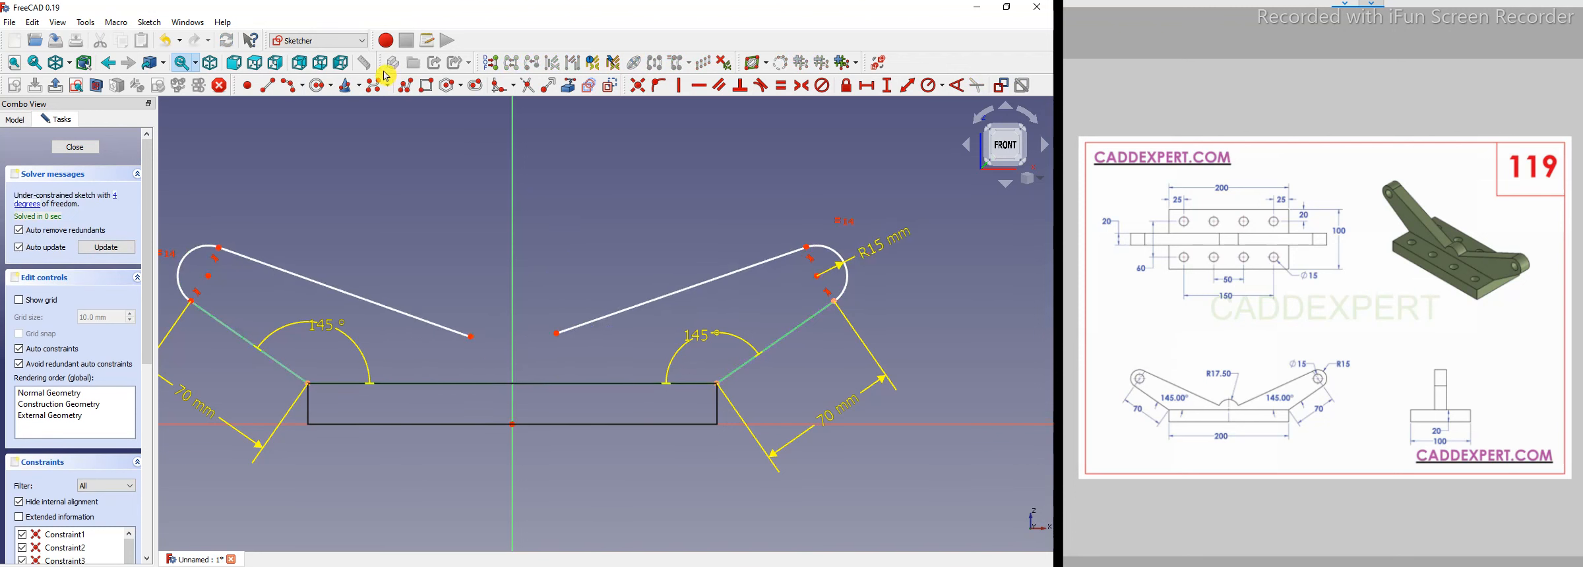
left_click(294, 88)
left_click(512, 335)
left_click(558, 333)
left_click(470, 336)
right_click(465, 357)
Move the new arc's center down and constrain it onto the vertical axis.
left_click_drag(514, 323, 511, 376)
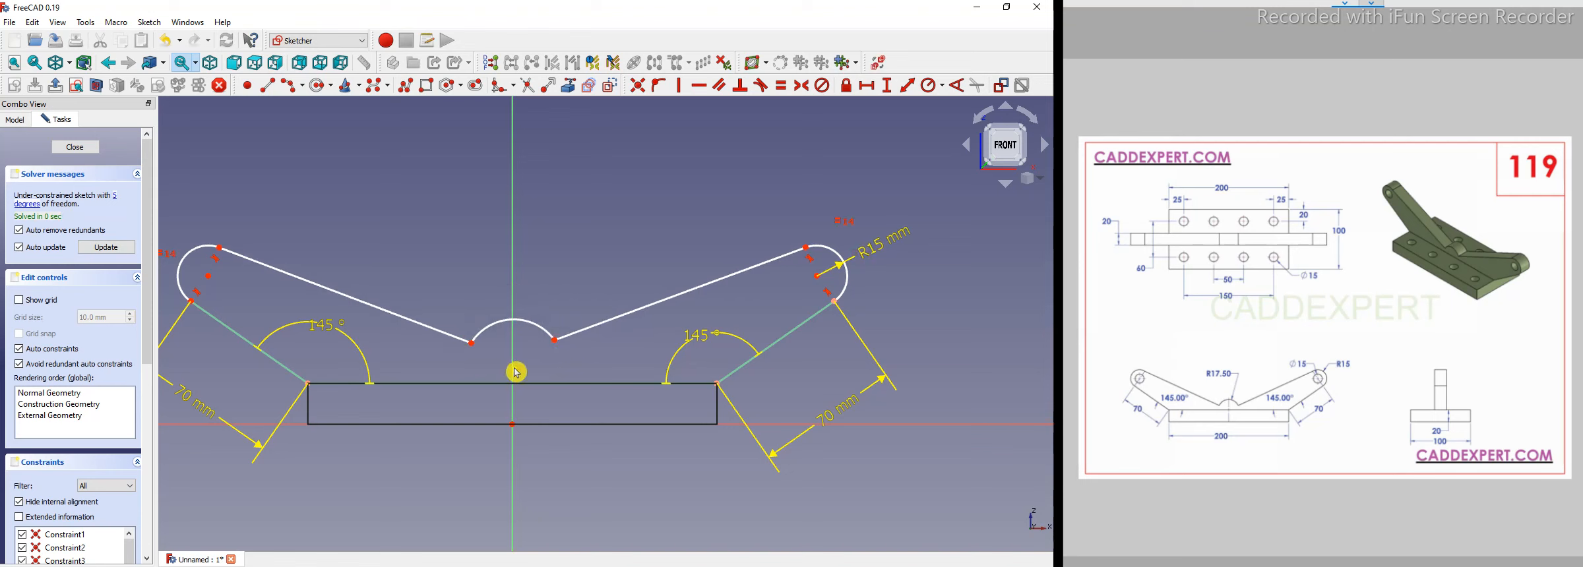
left_click(515, 371)
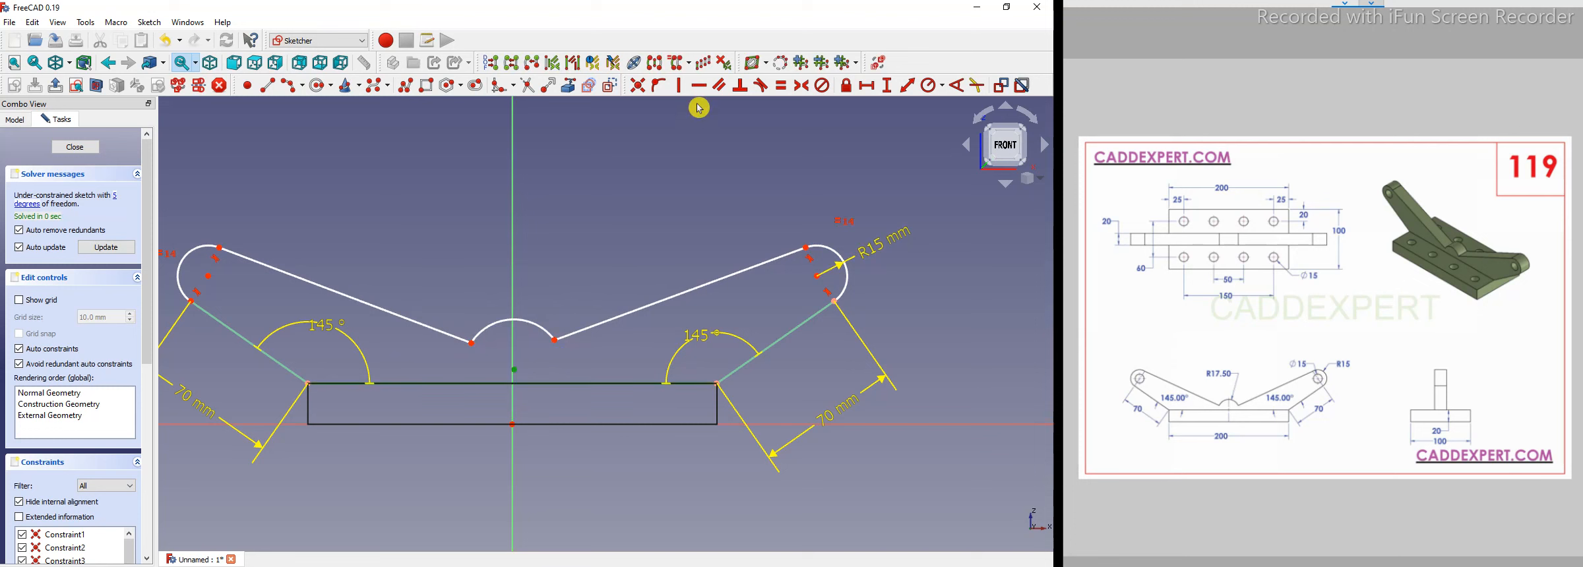
left_click(659, 86)
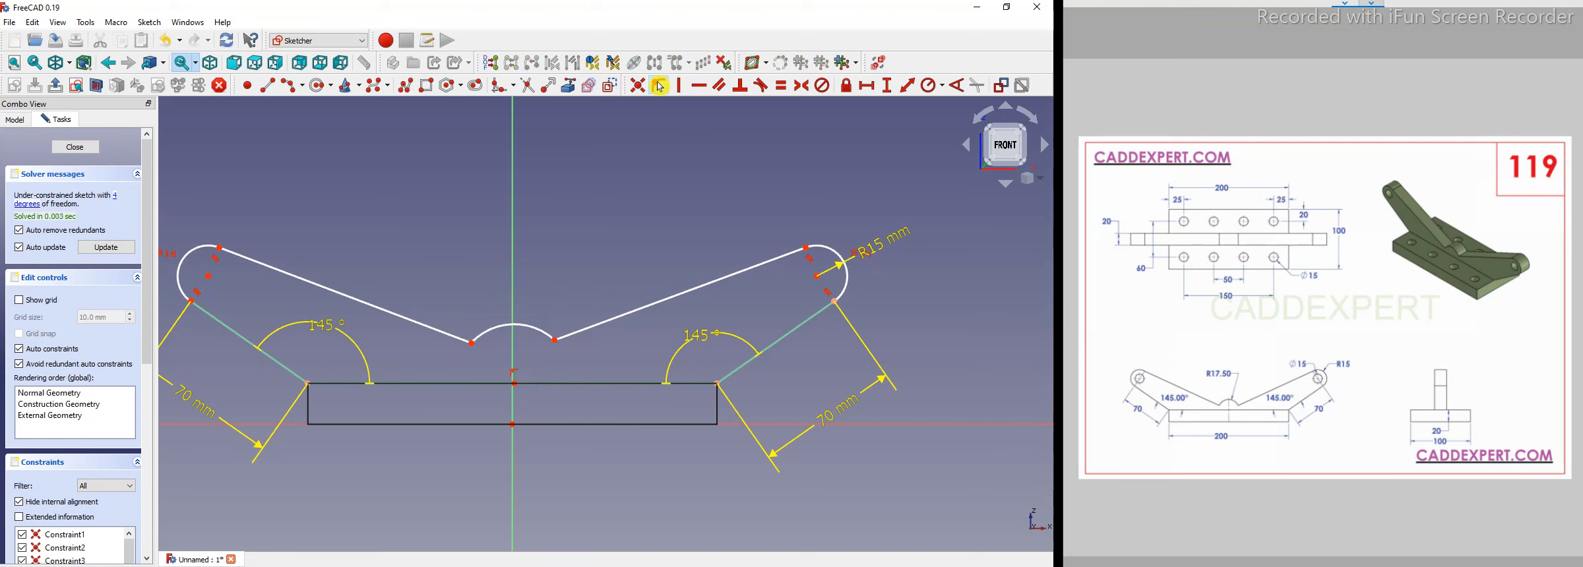
Set the new center arc's radius to 17.5 mm.
left_click(521, 325)
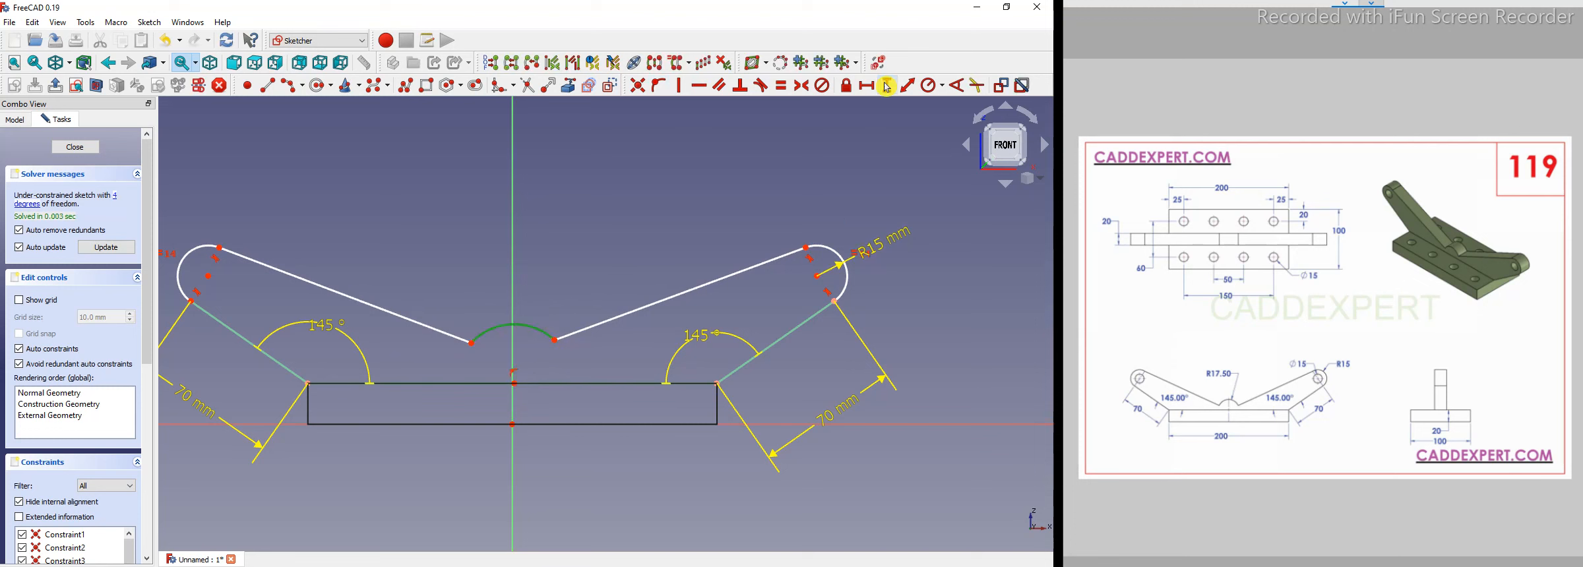
left_click(945, 87)
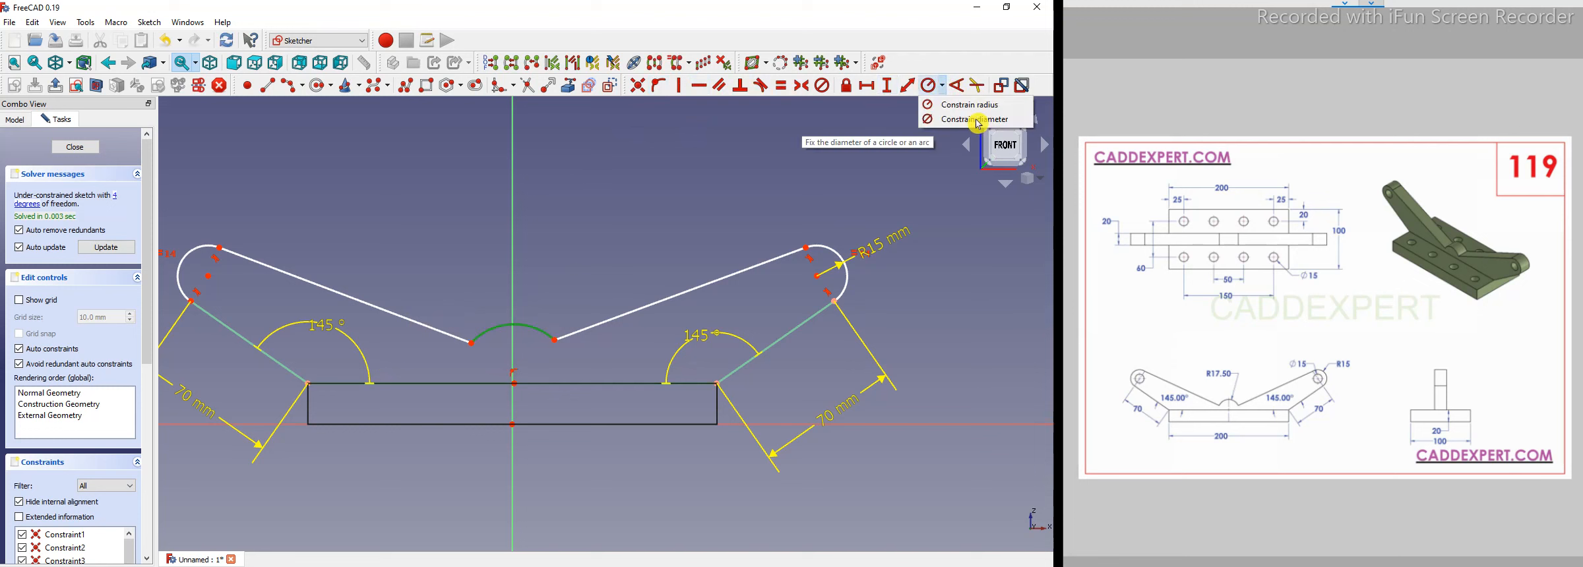
left_click(977, 109)
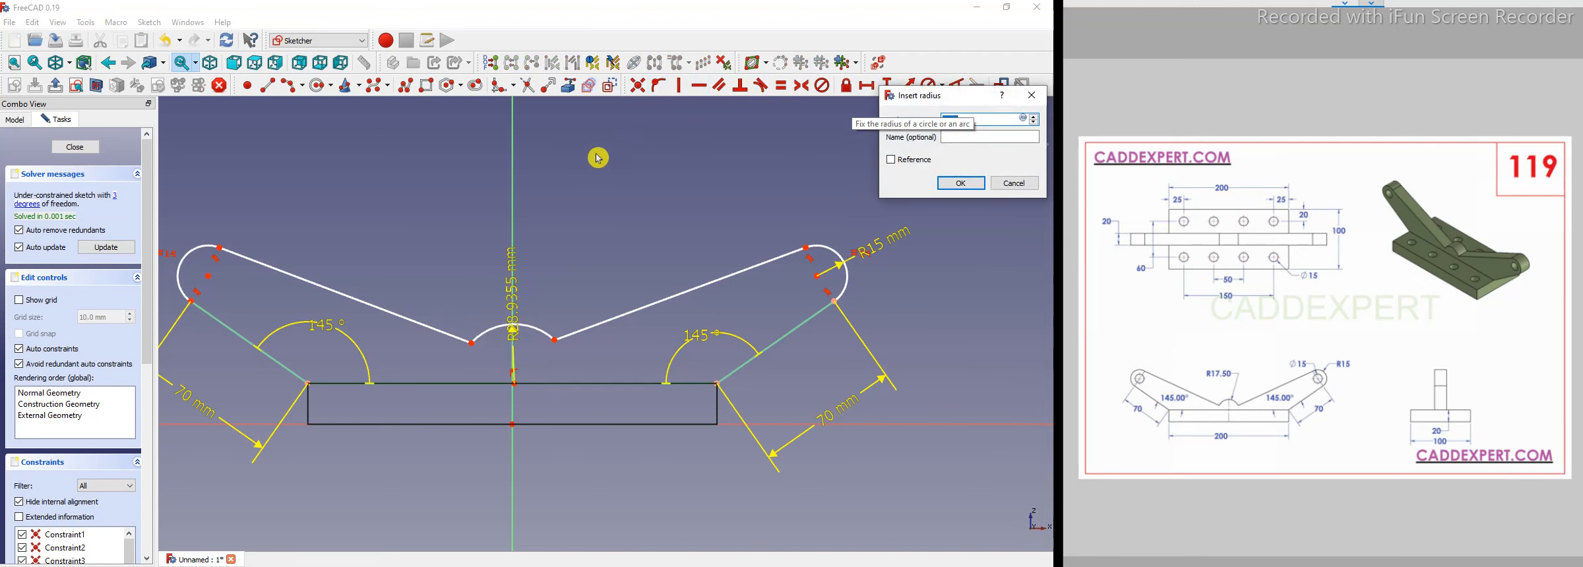
type("17.5")
key("Return")
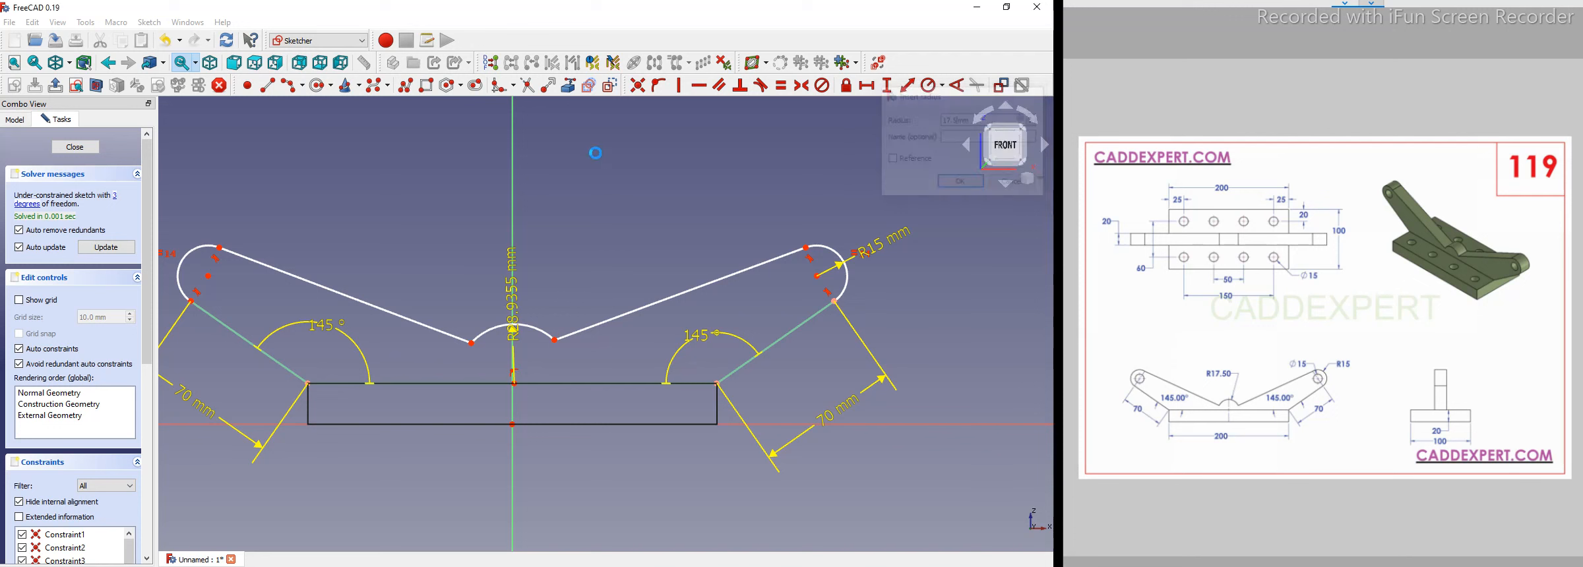
Constrain the new arc's center onto the base rectangle's top edge.
scroll(495, 438, "up", 2)
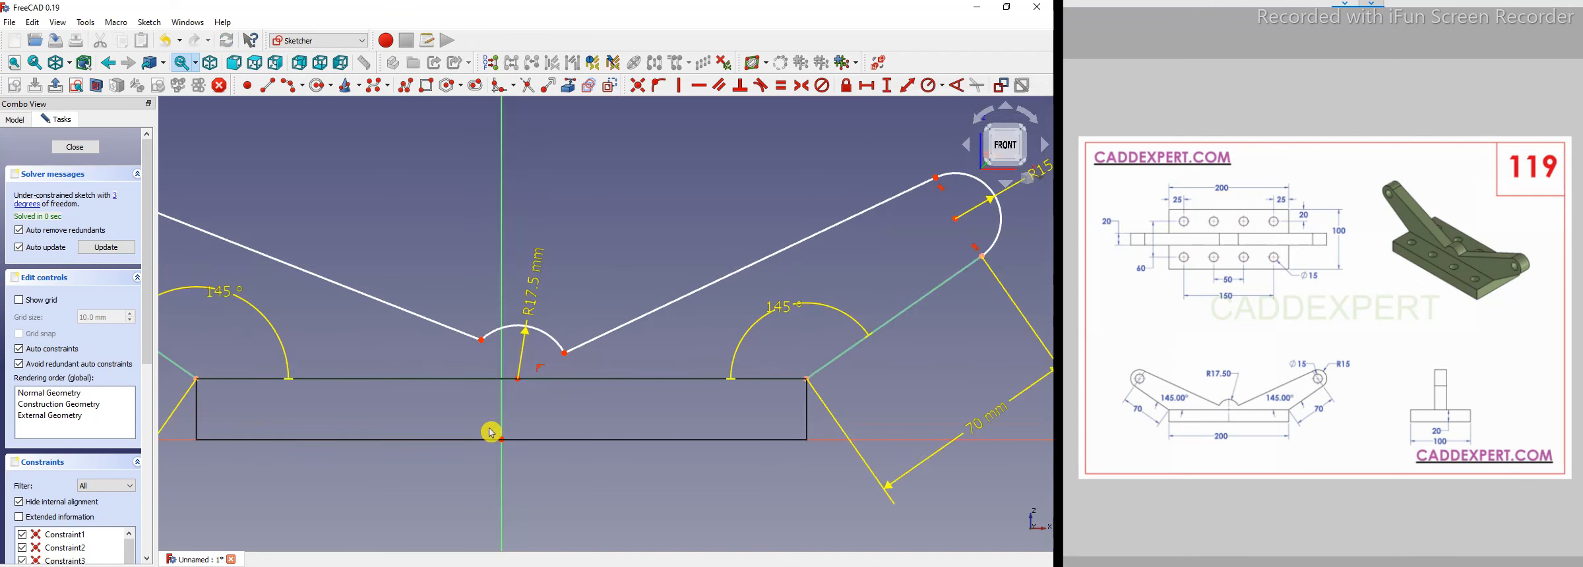
left_click(520, 381)
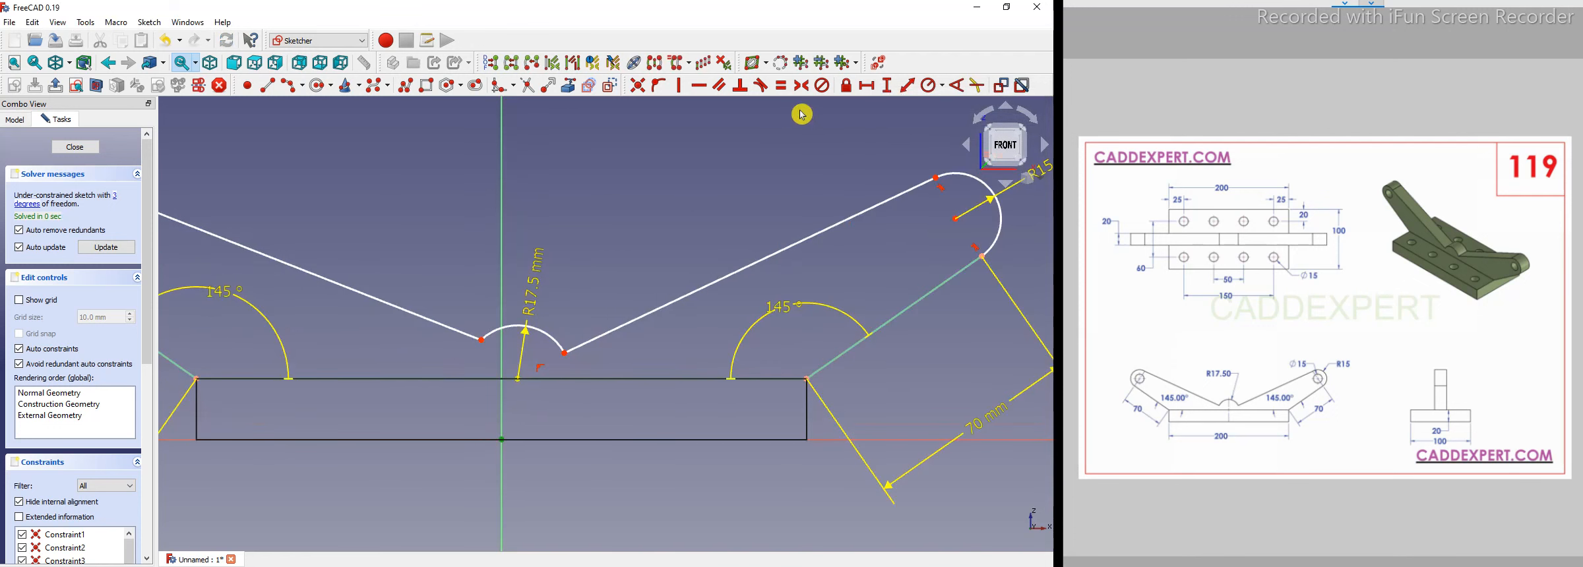
left_click(680, 85)
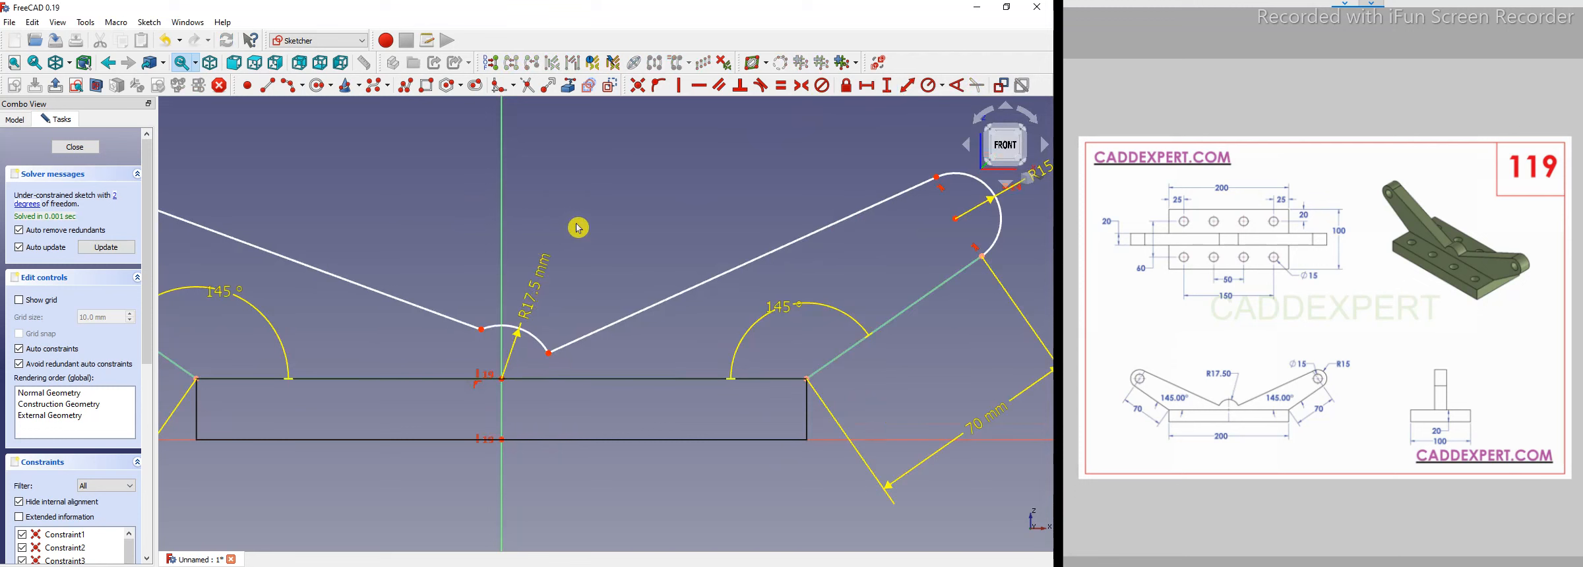
Constrain the center arc's two endpoints to lie horizontally level with each other.
scroll(523, 306, "up", 1)
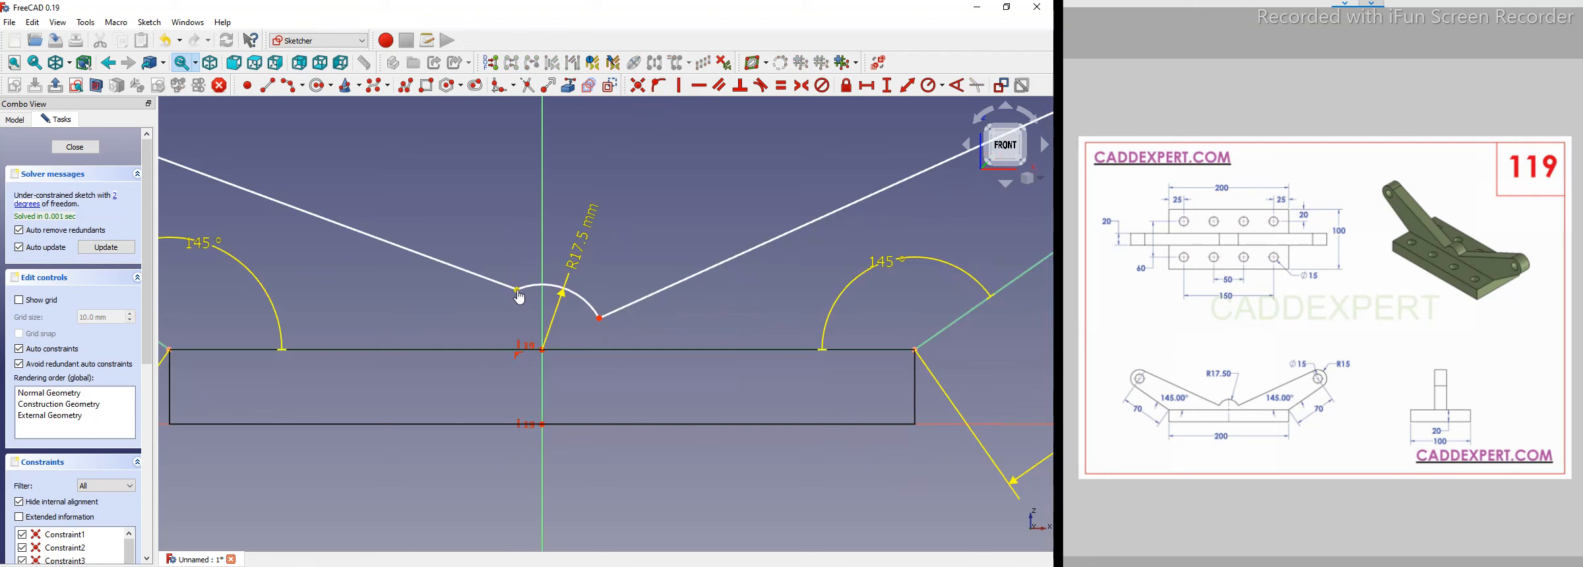
left_click(517, 291)
left_click(597, 321)
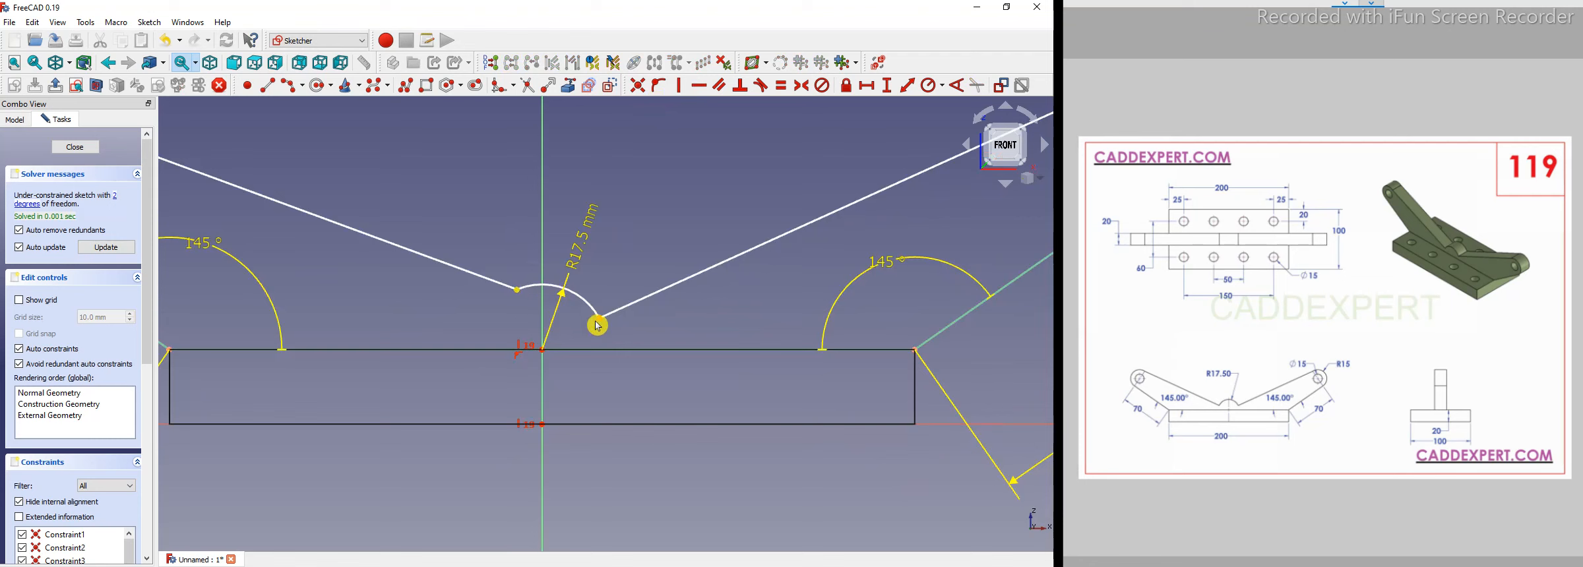
left_click(691, 89)
scroll(583, 287, "down", 3)
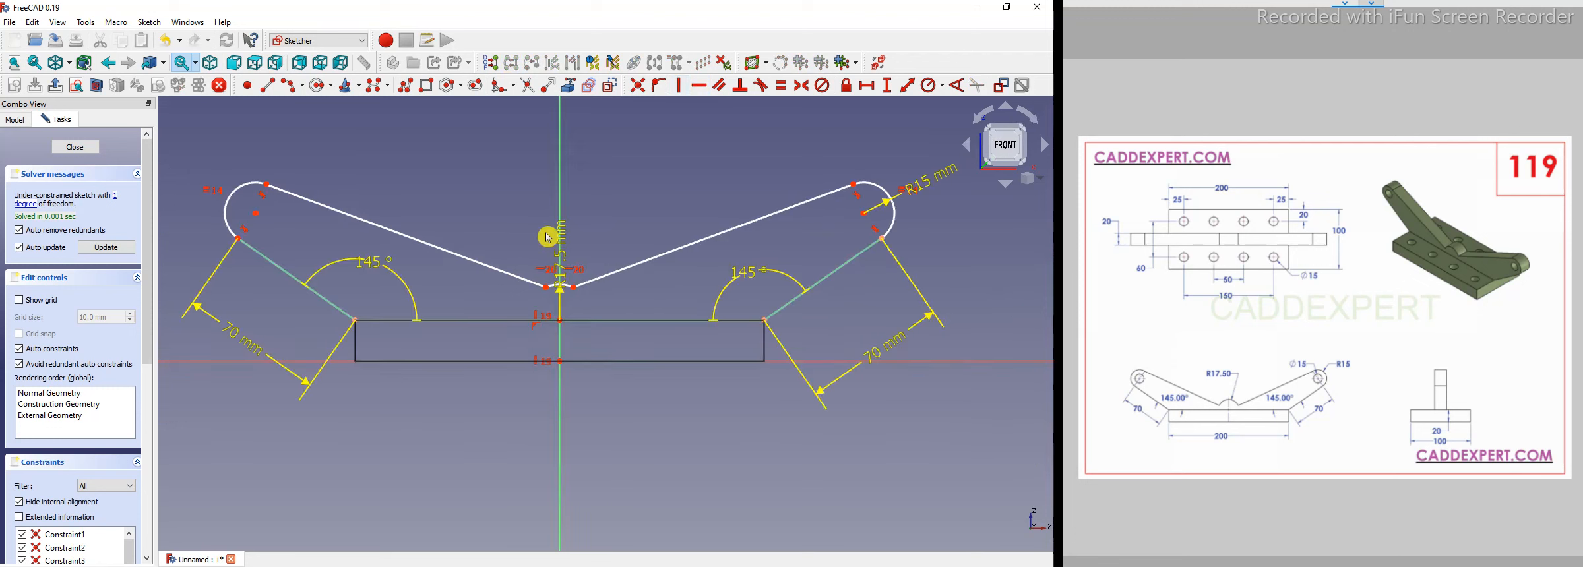
scroll(554, 245, "up", 4)
scroll(610, 291, "down", 5)
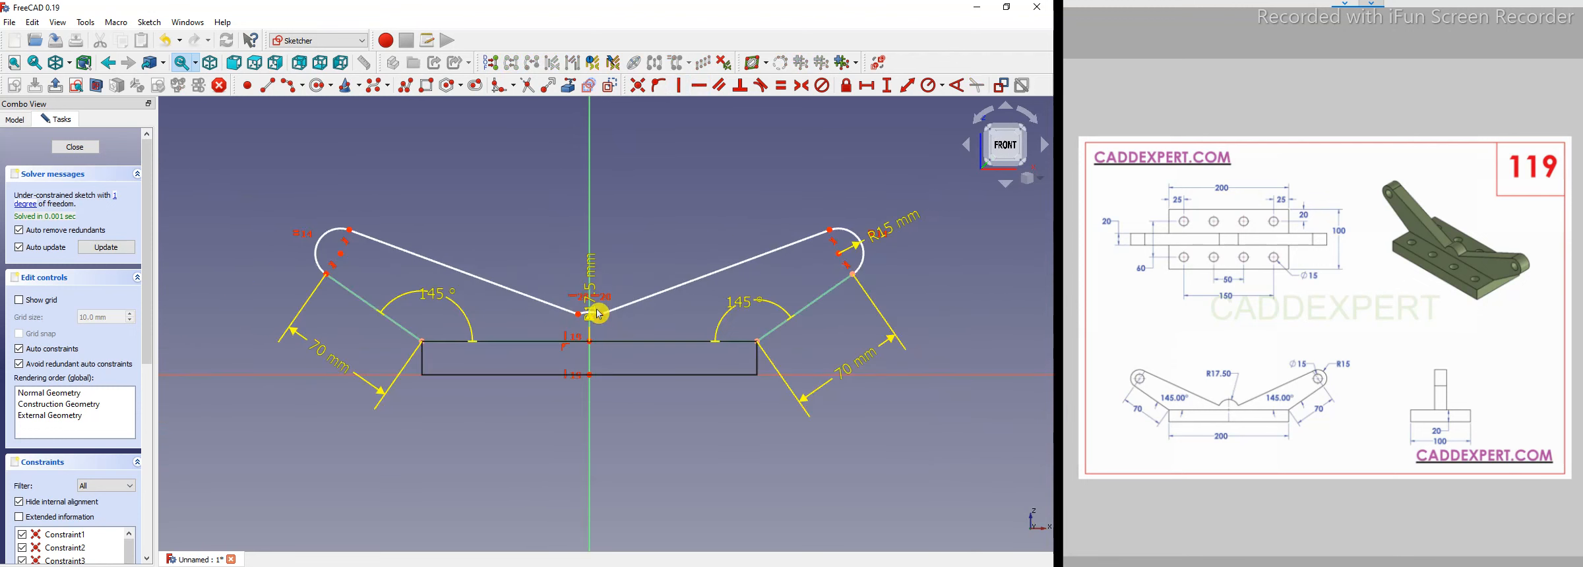
Zoom in to inspect where the center arc meets the two slanted lines, then zoom back out.
scroll(558, 290, "up", 3)
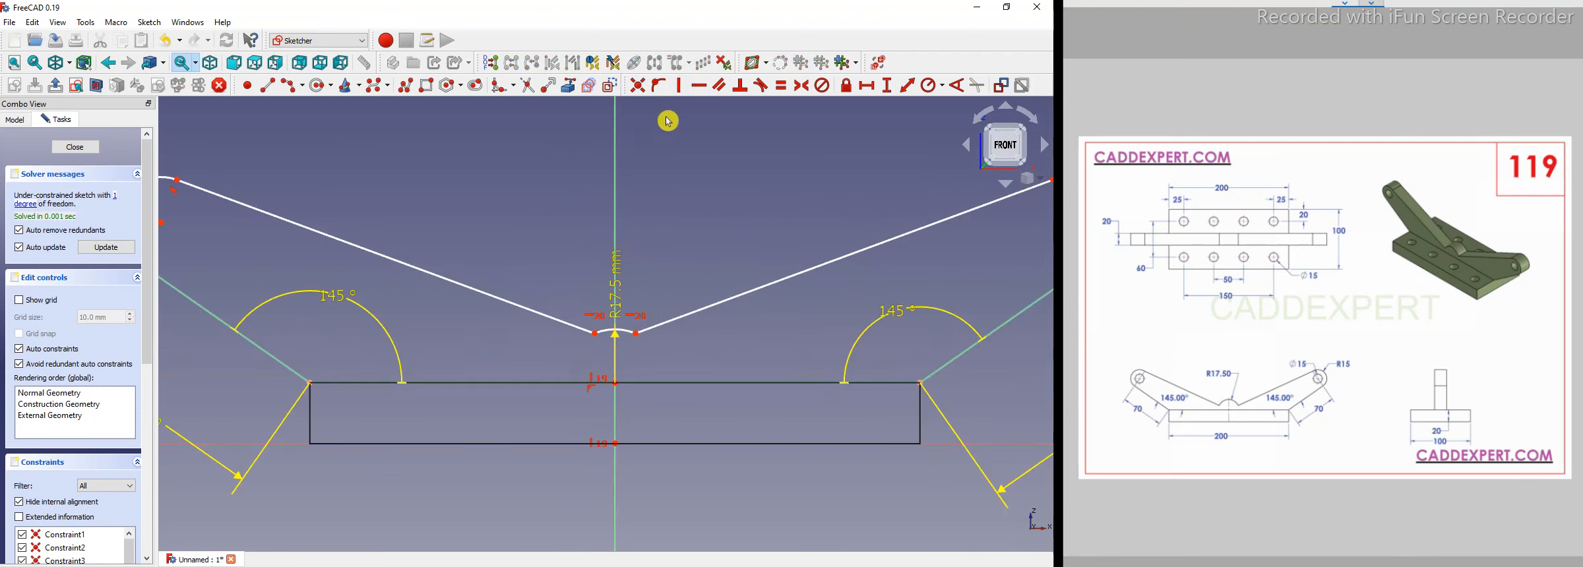
scroll(627, 317, "up", 2)
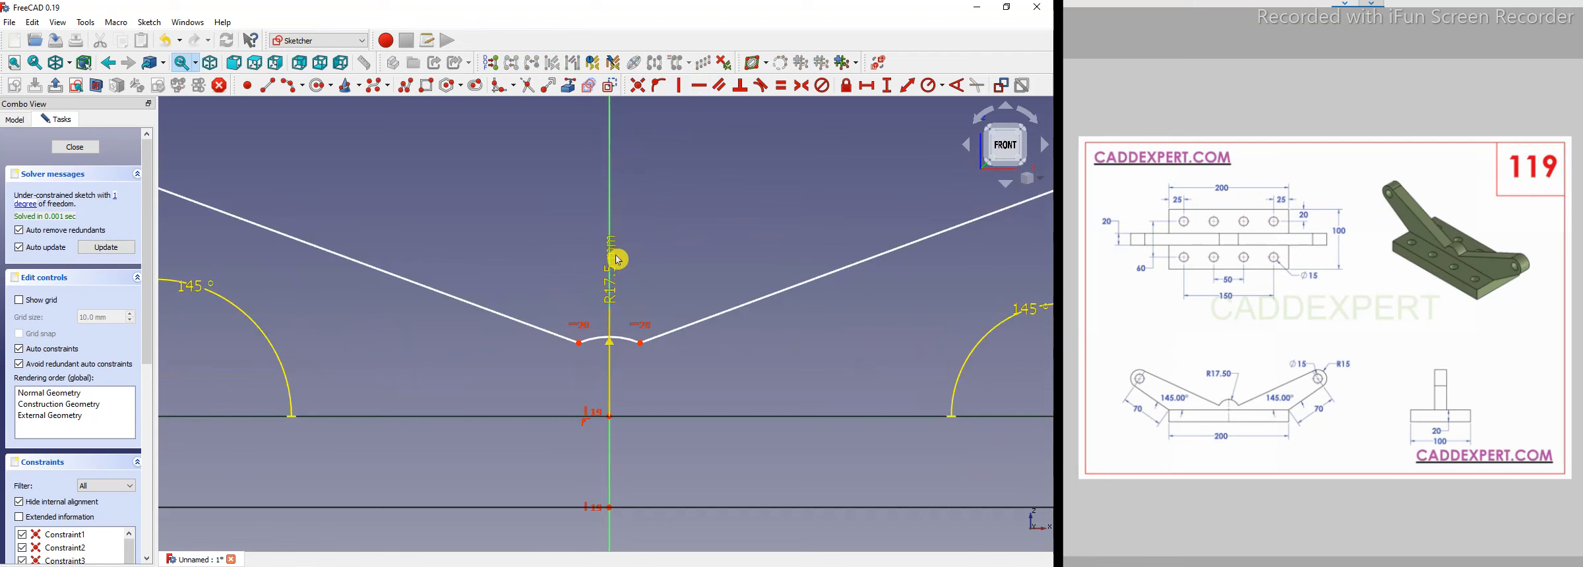
left_click_drag(653, 244, 651, 242)
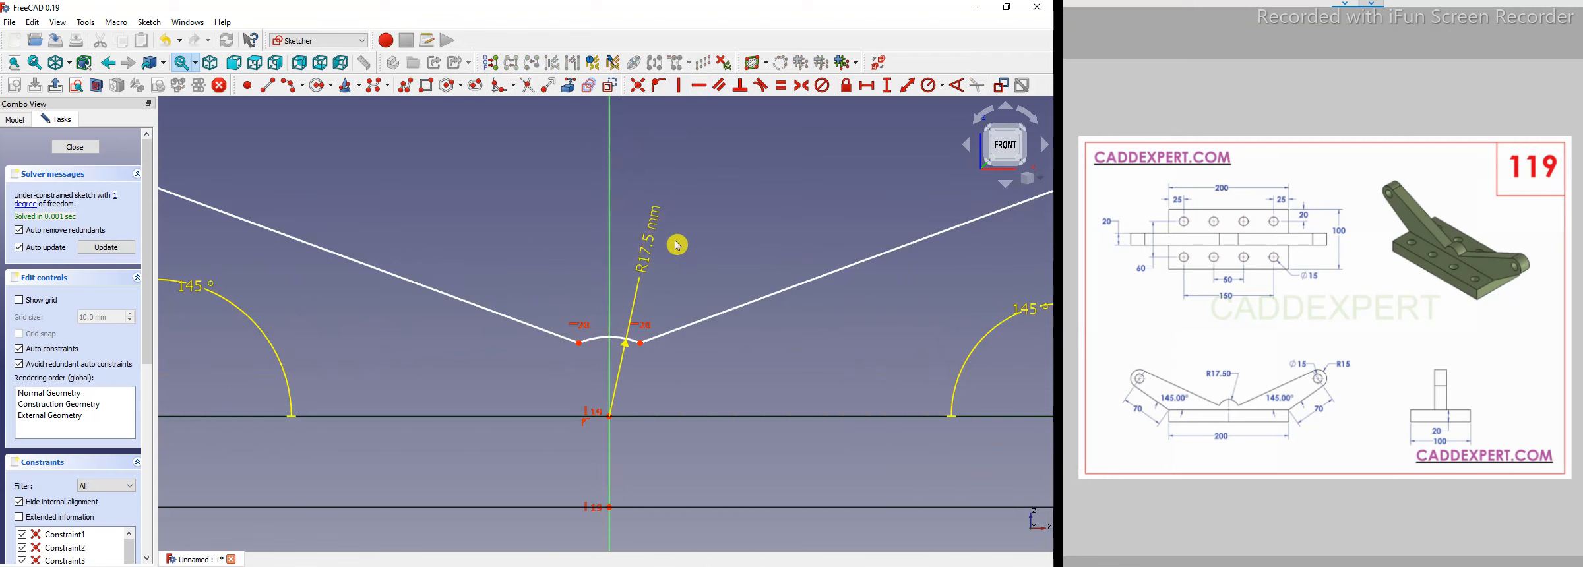
scroll(573, 339, "down", 3)
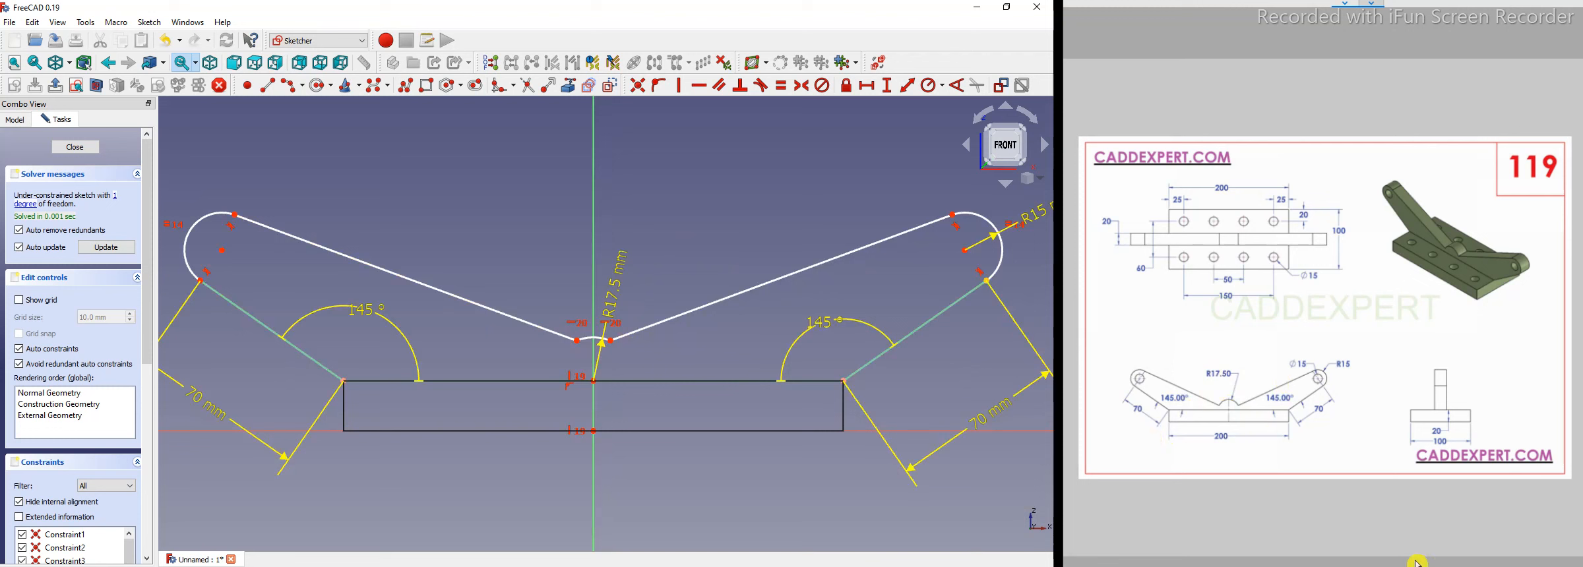
scroll(671, 184, "up", 1)
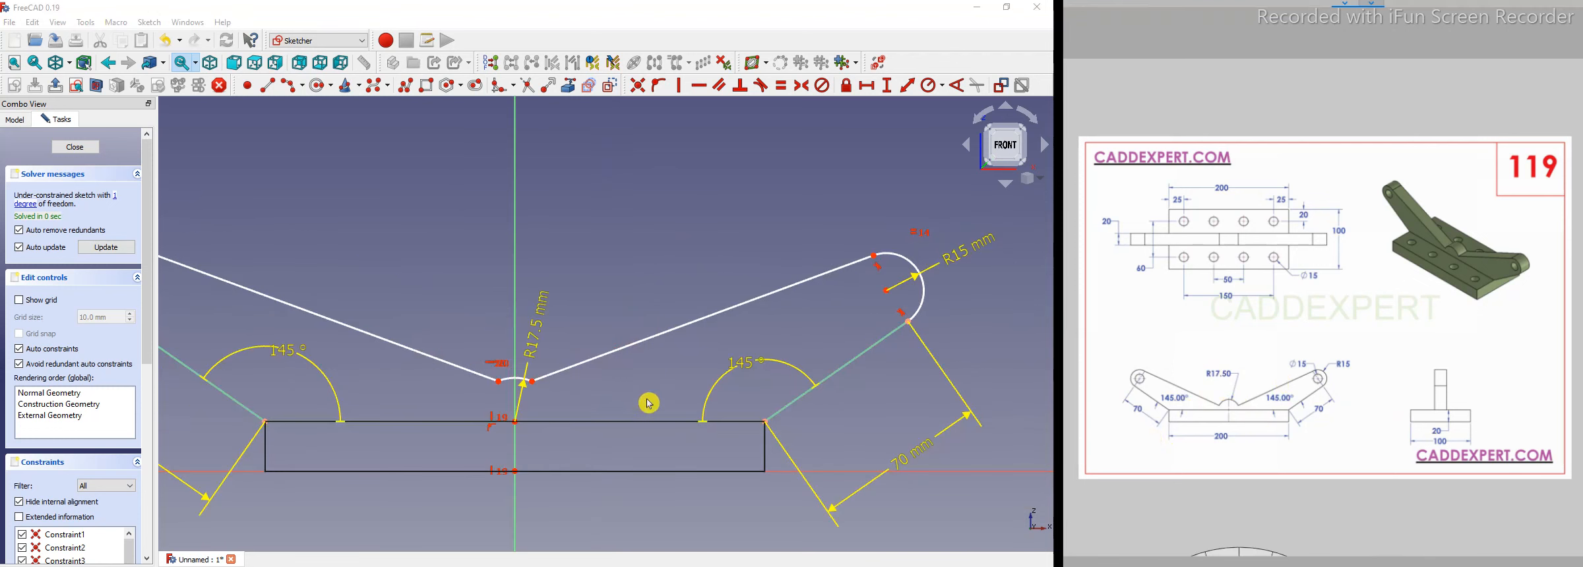
scroll(650, 403, "down", 3)
scroll(1352, 396, "up", 1)
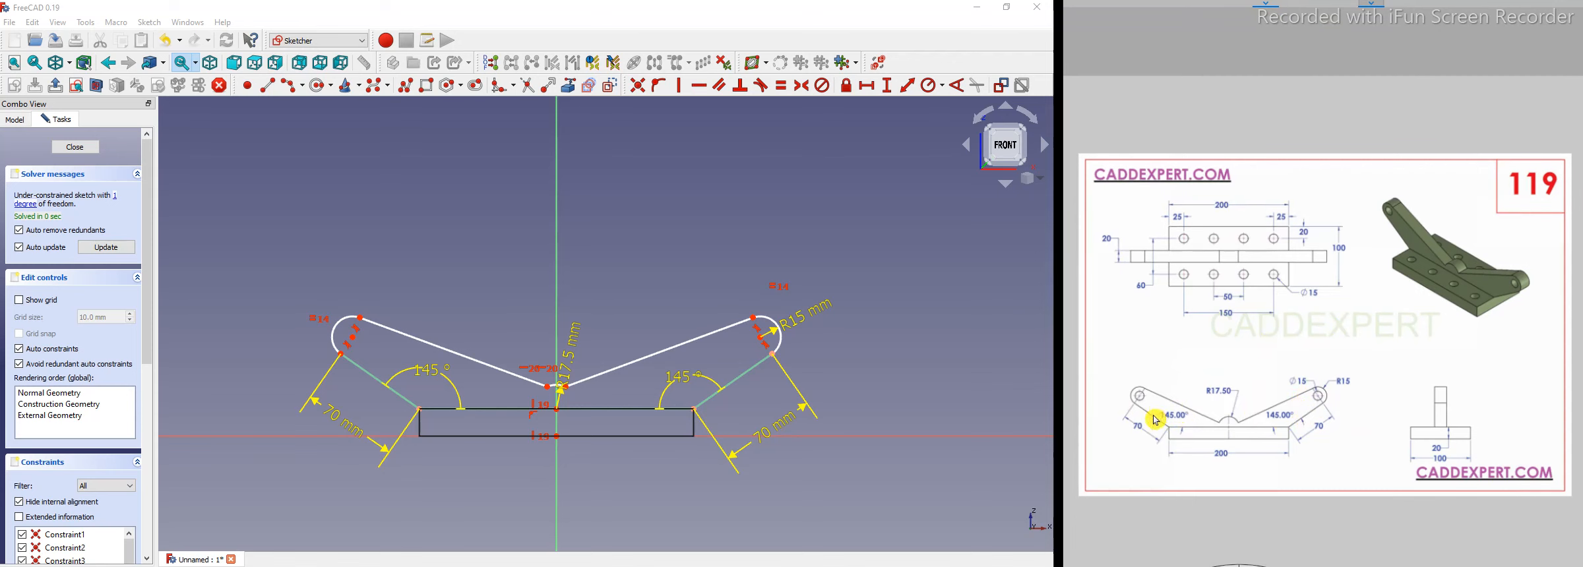
Try to constrain the angle between the right slanted line and the adjacent arm line to 20°.
left_click(703, 336)
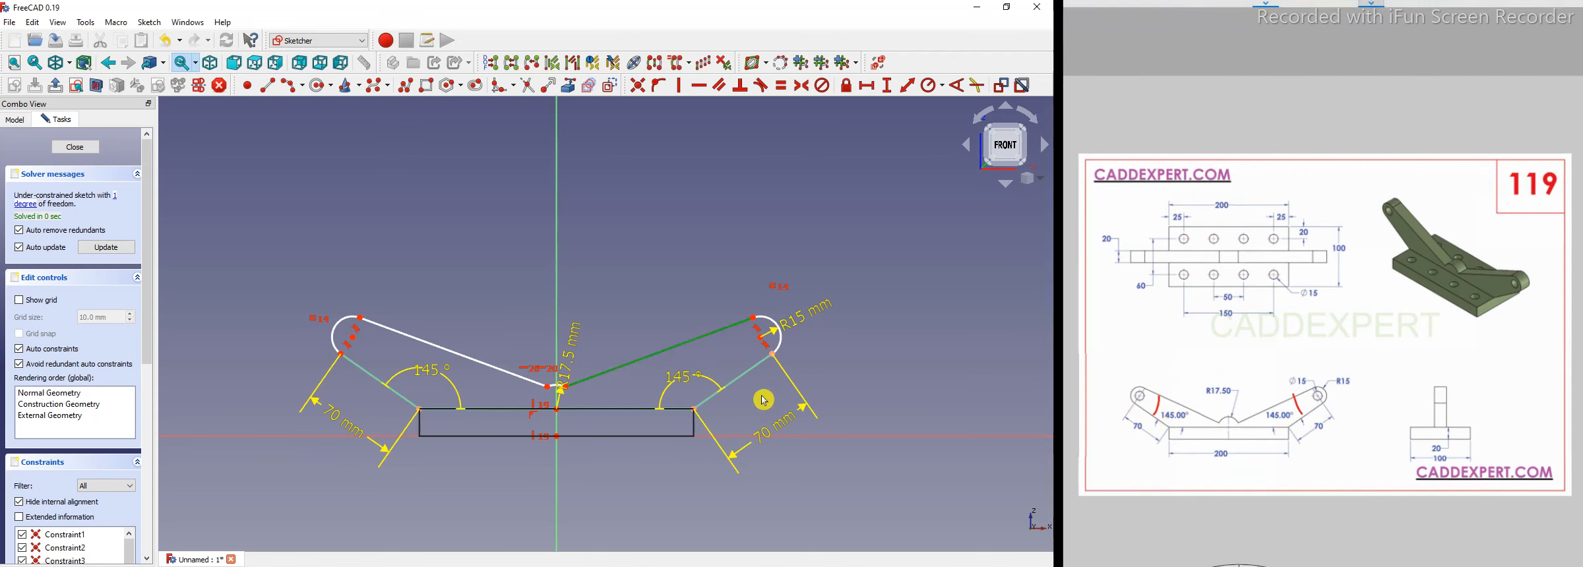
left_click(744, 381)
left_click(961, 87)
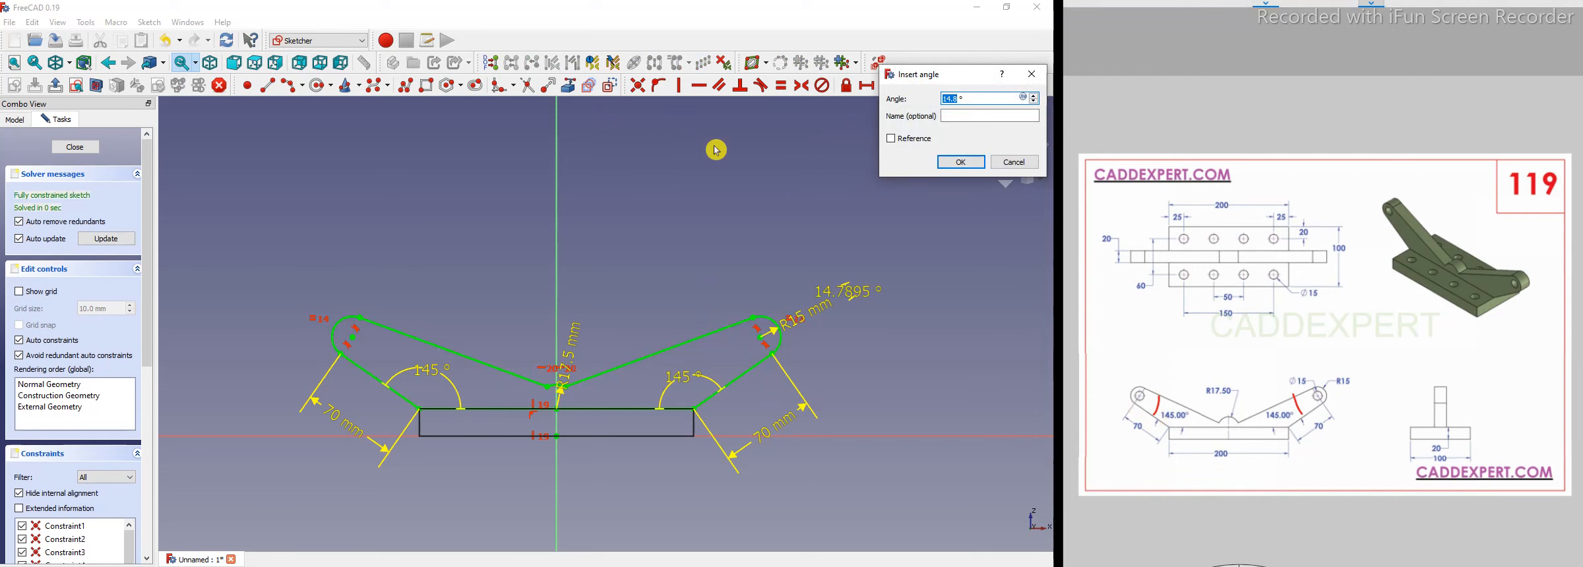
type("20")
key("Return")
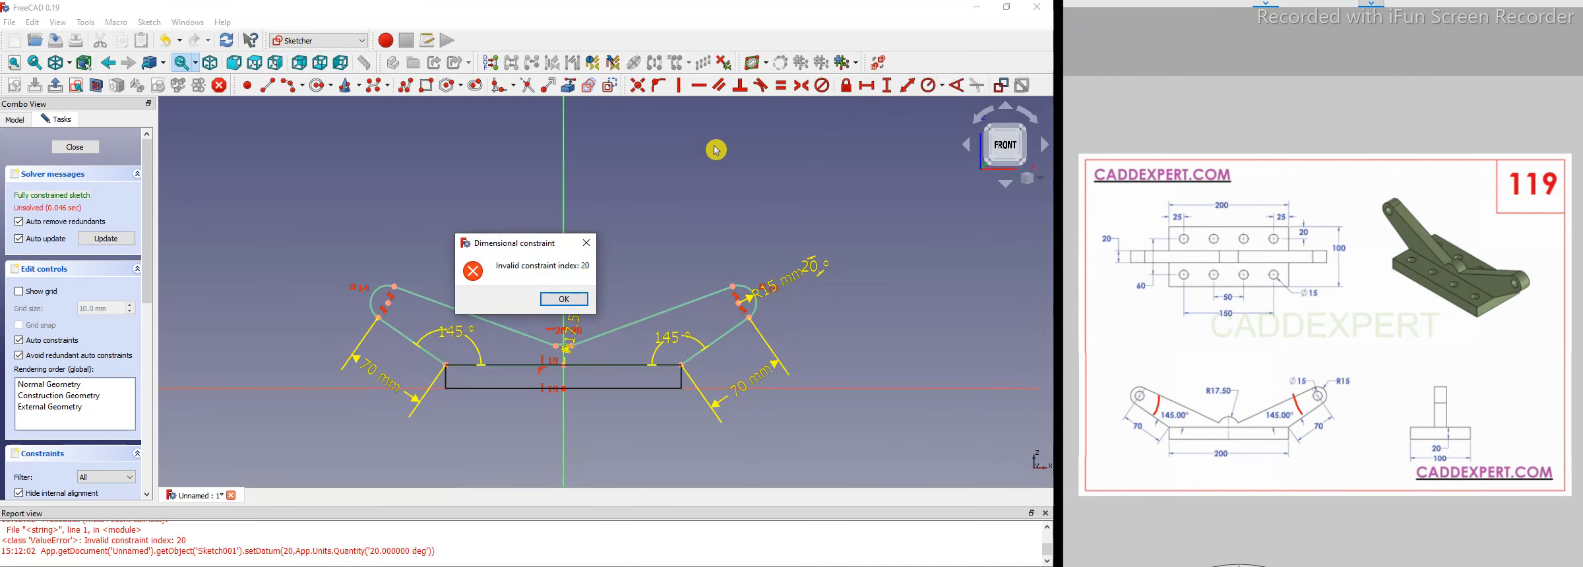
left_click(585, 244)
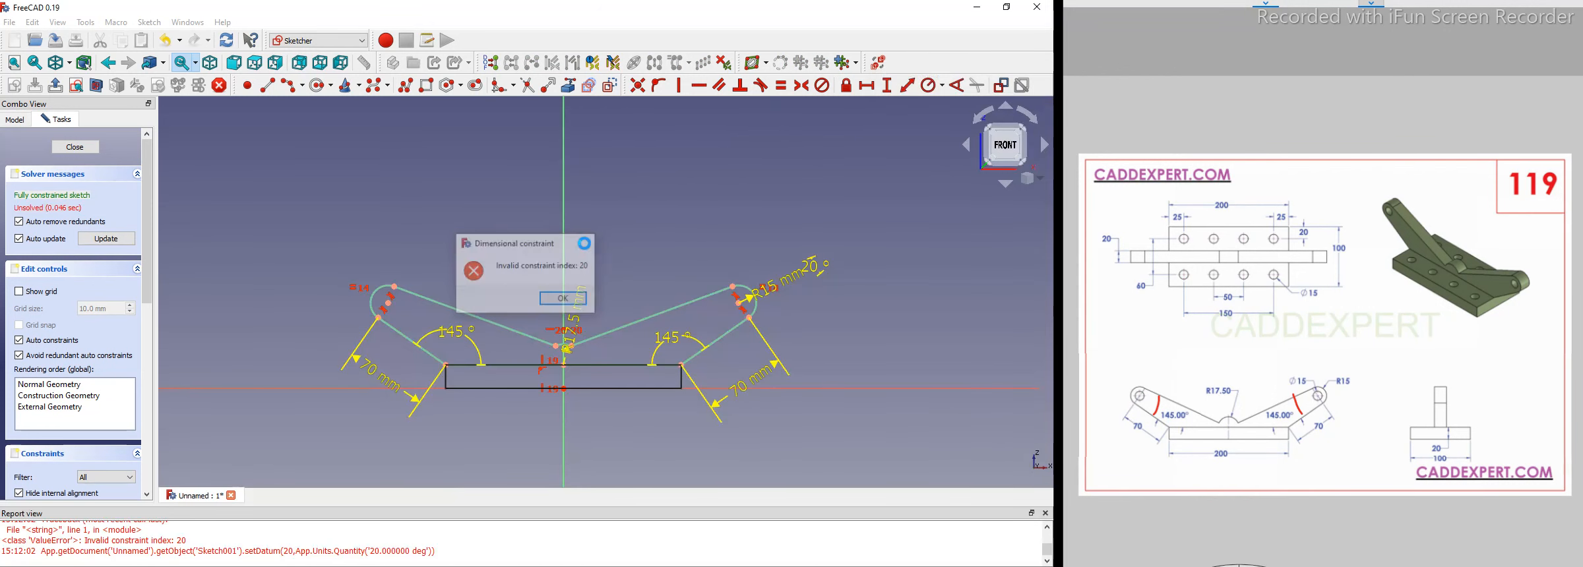
left_click(1044, 515)
Drag the right slanted line lower to reshape the sketch, then start an angle constraint on that line.
scroll(578, 332, "up", 2)
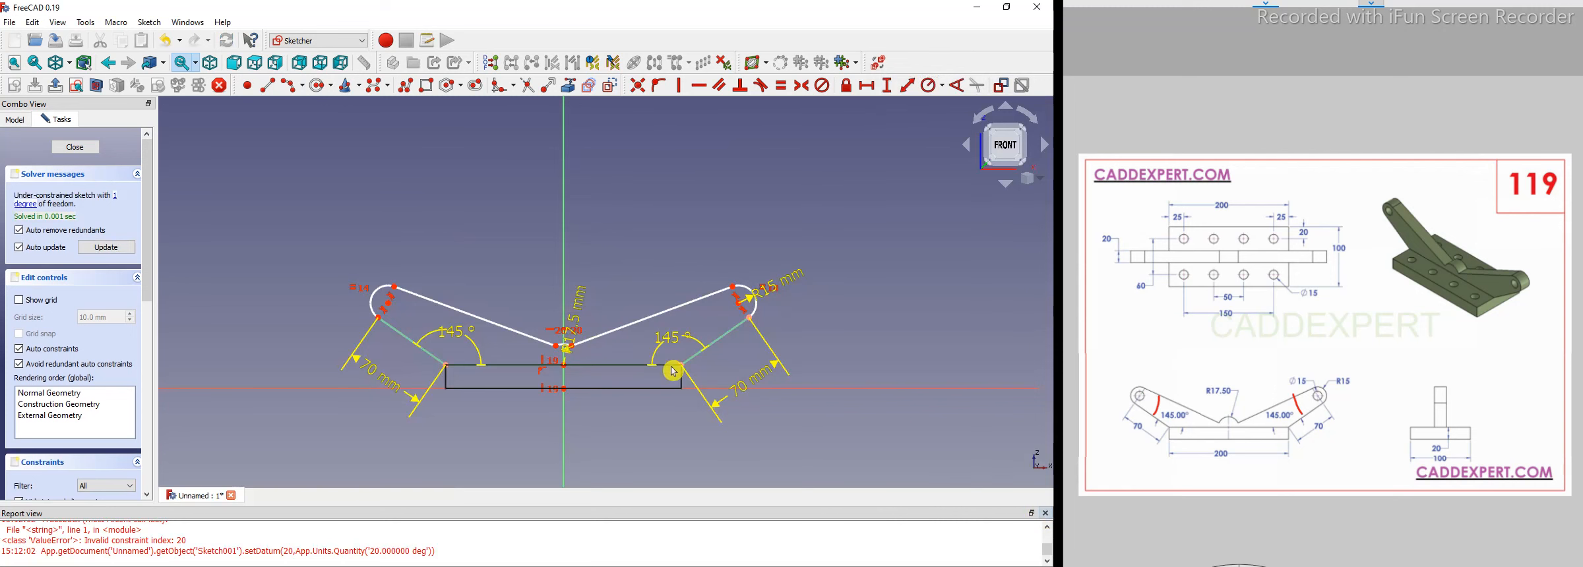
left_click_drag(672, 363, 674, 403)
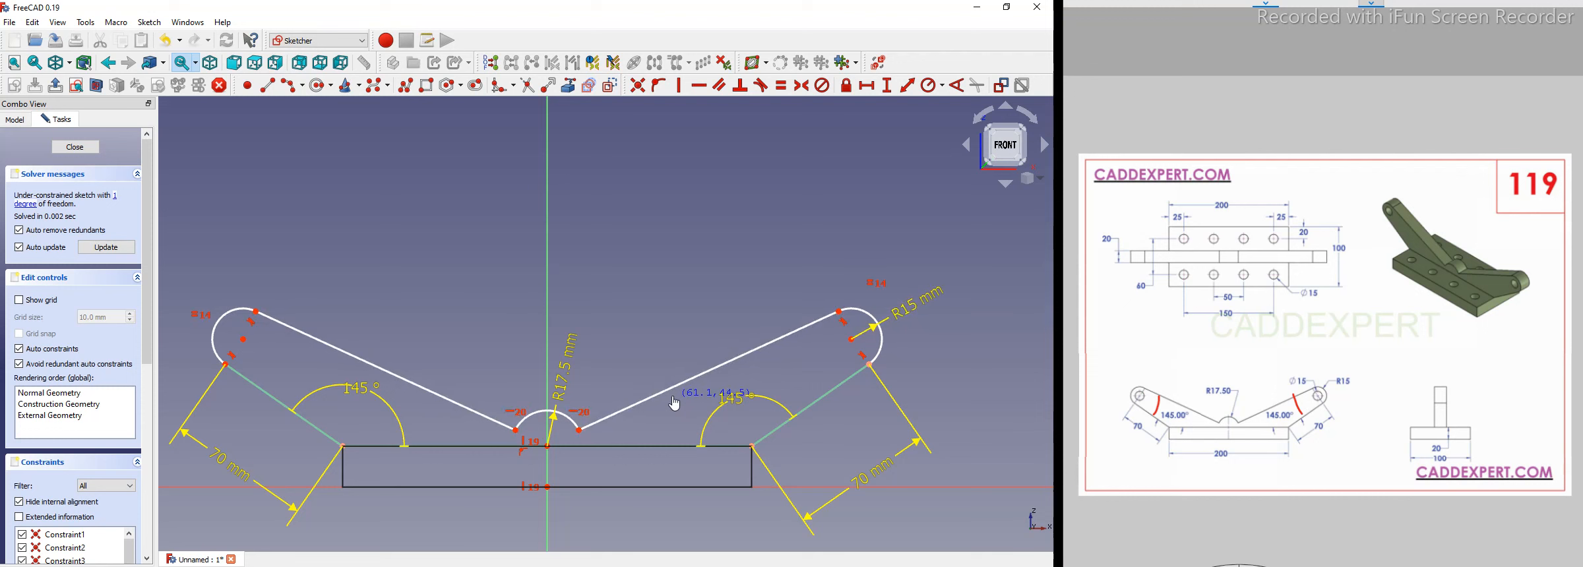
left_click_drag(674, 403, 674, 397)
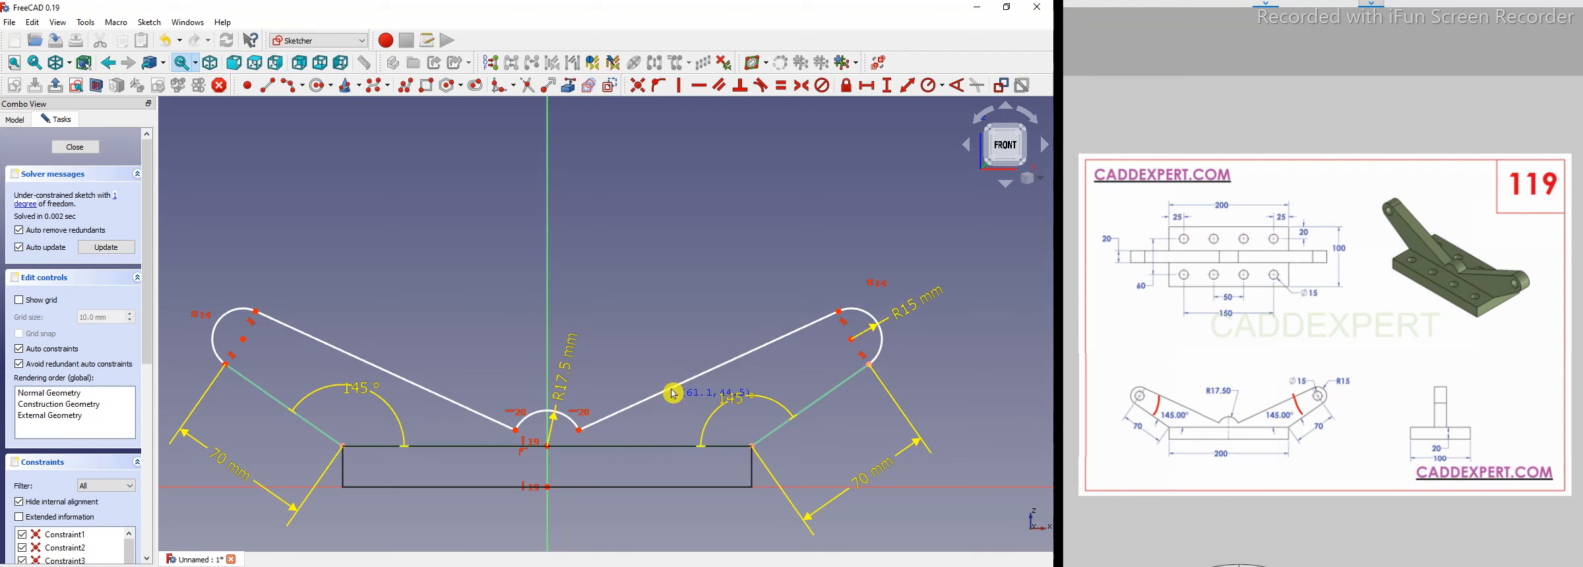
left_click(789, 342)
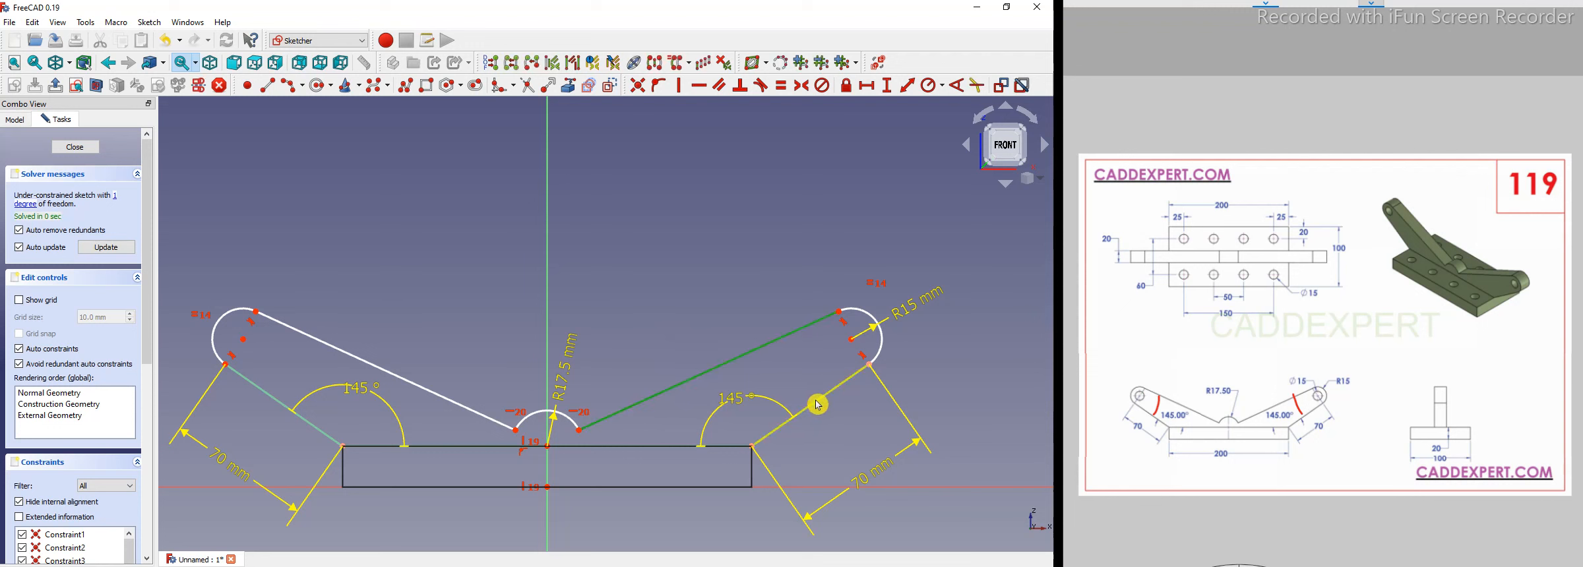
left_click(958, 89)
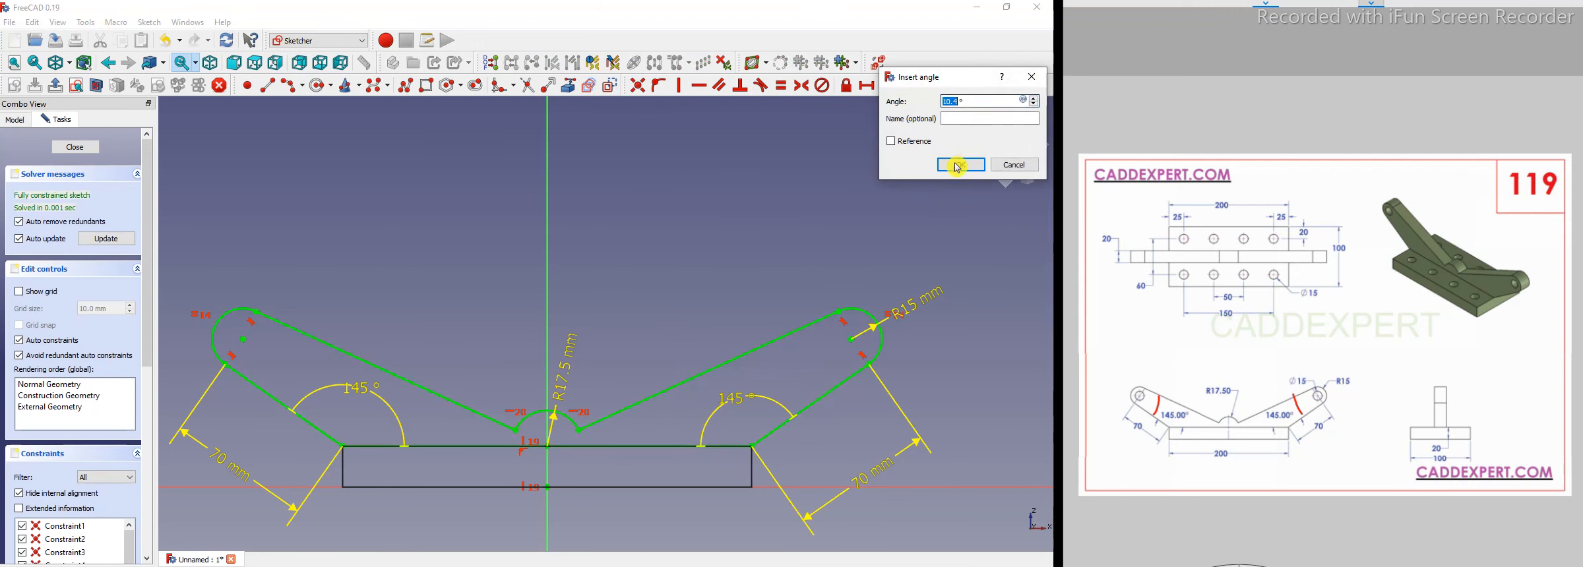
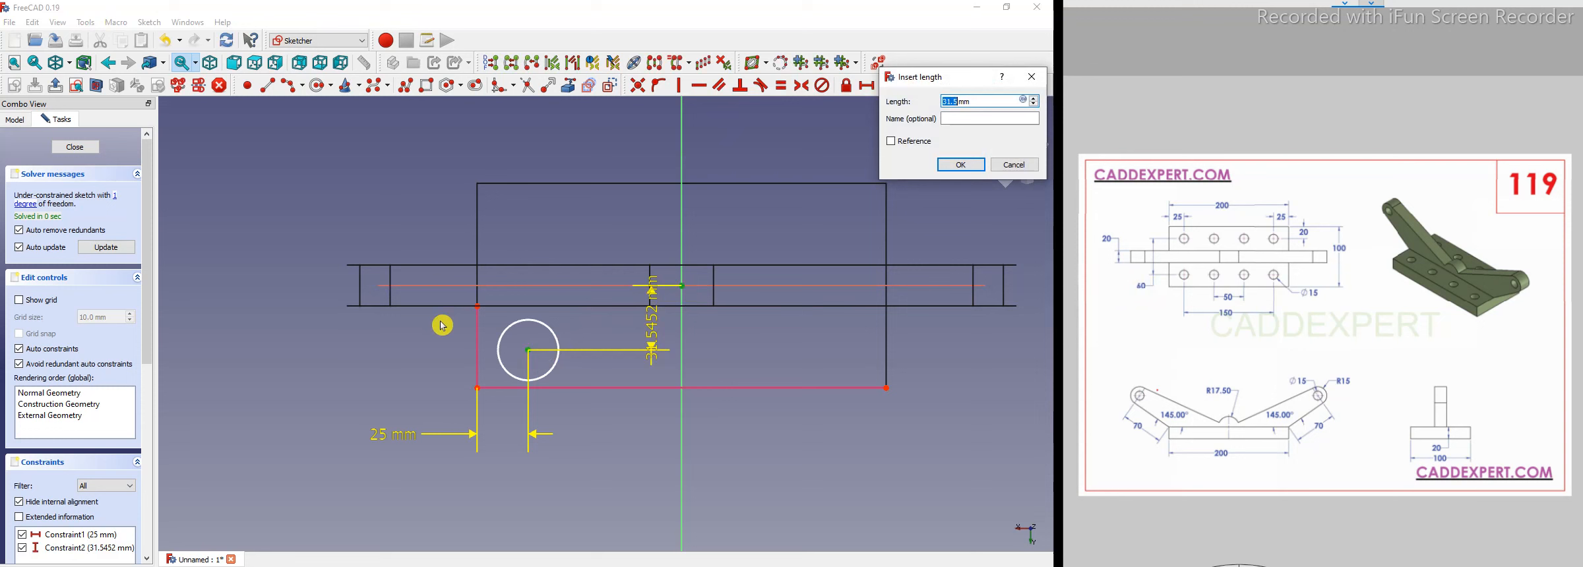
Set the circle's vertical distance from the plate edge to 30 mm and its diameter to 15 mm.
type("30")
key("Return")
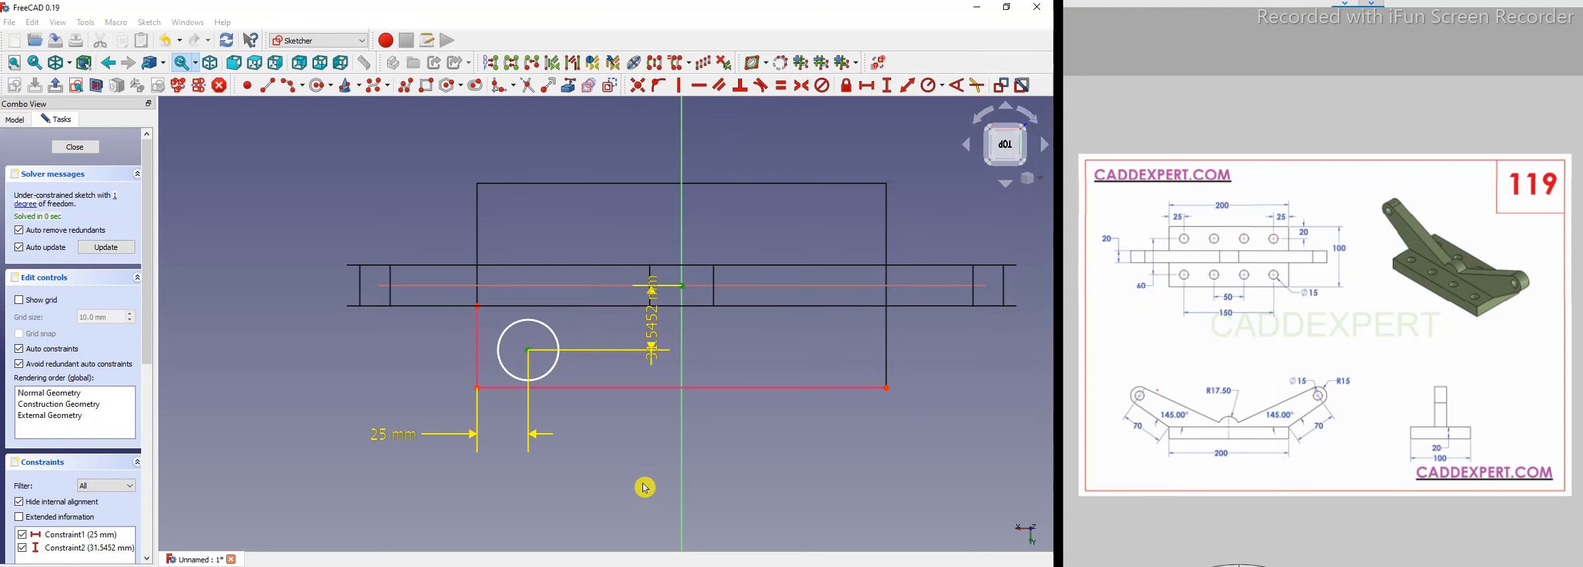
left_click_drag(366, 338, 365, 337)
left_click(551, 374)
left_click(942, 86)
left_click(975, 120)
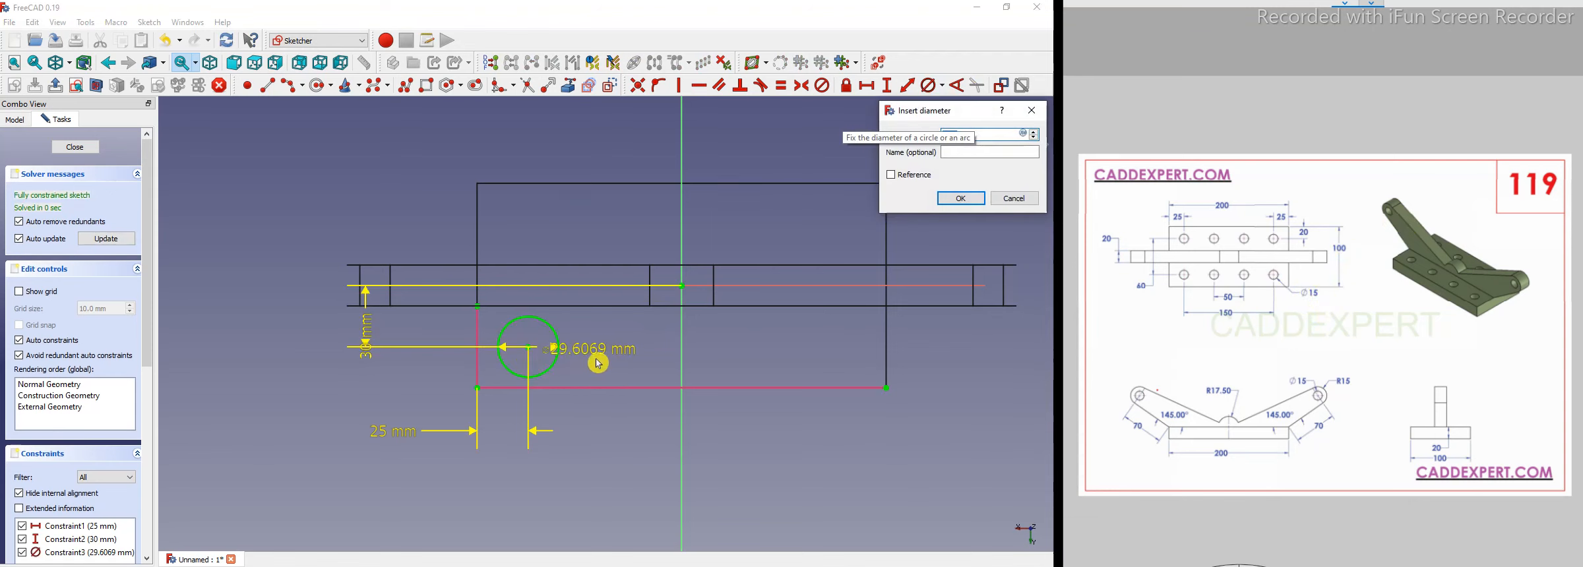
type("15")
key("Return")
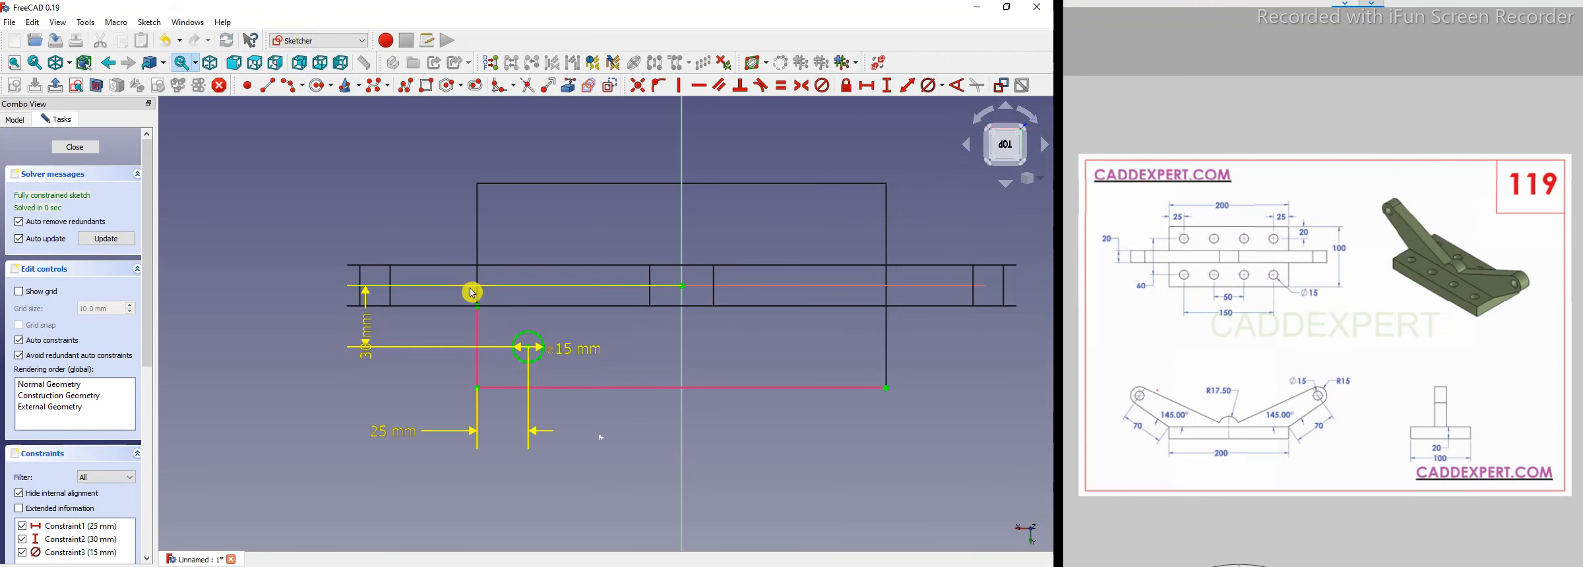
Create a rectangular array of the circle with 2 columns and 4 rows, directed upward across the plate.
scroll(472, 293, "up", 1)
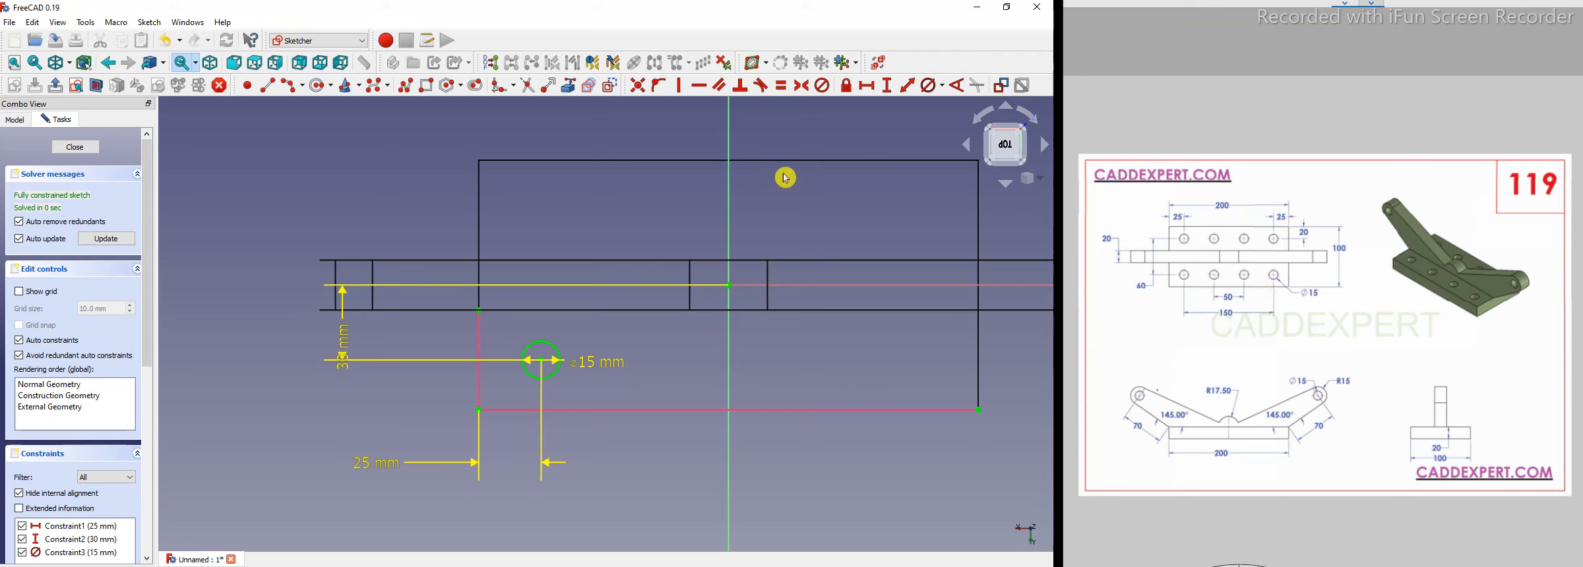
scroll(311, 357, "down", 1)
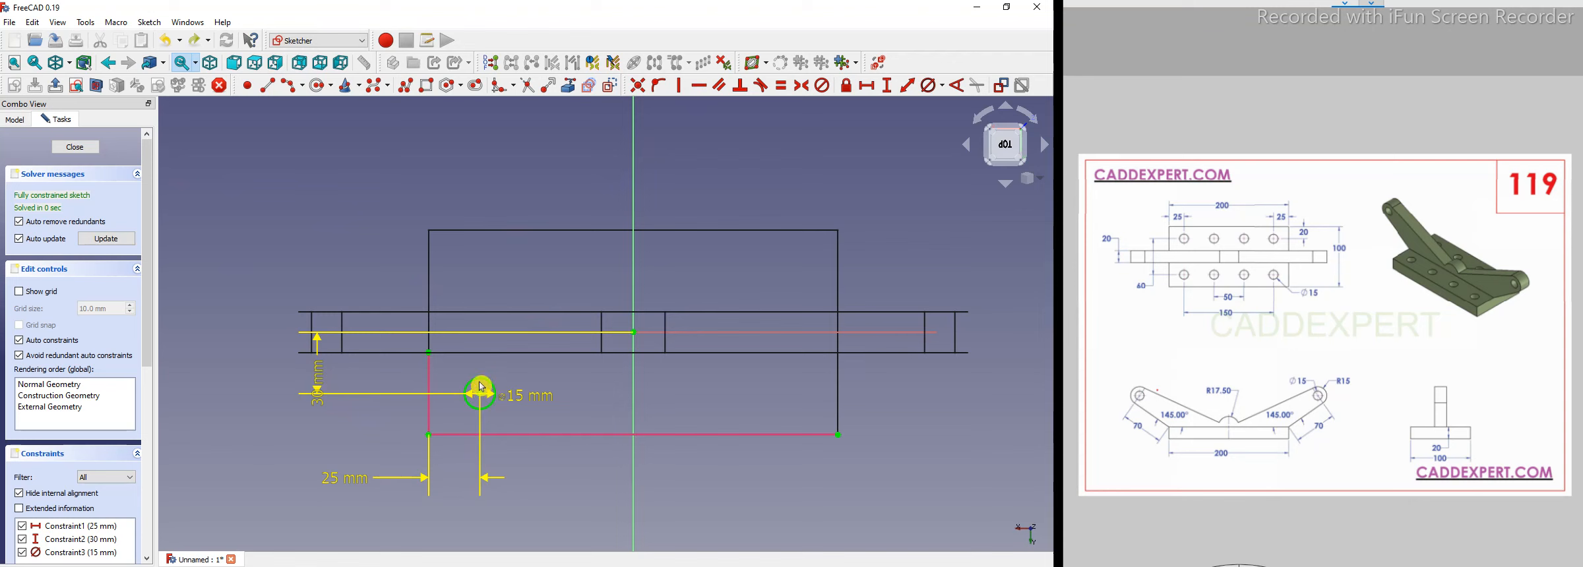
left_click(701, 85)
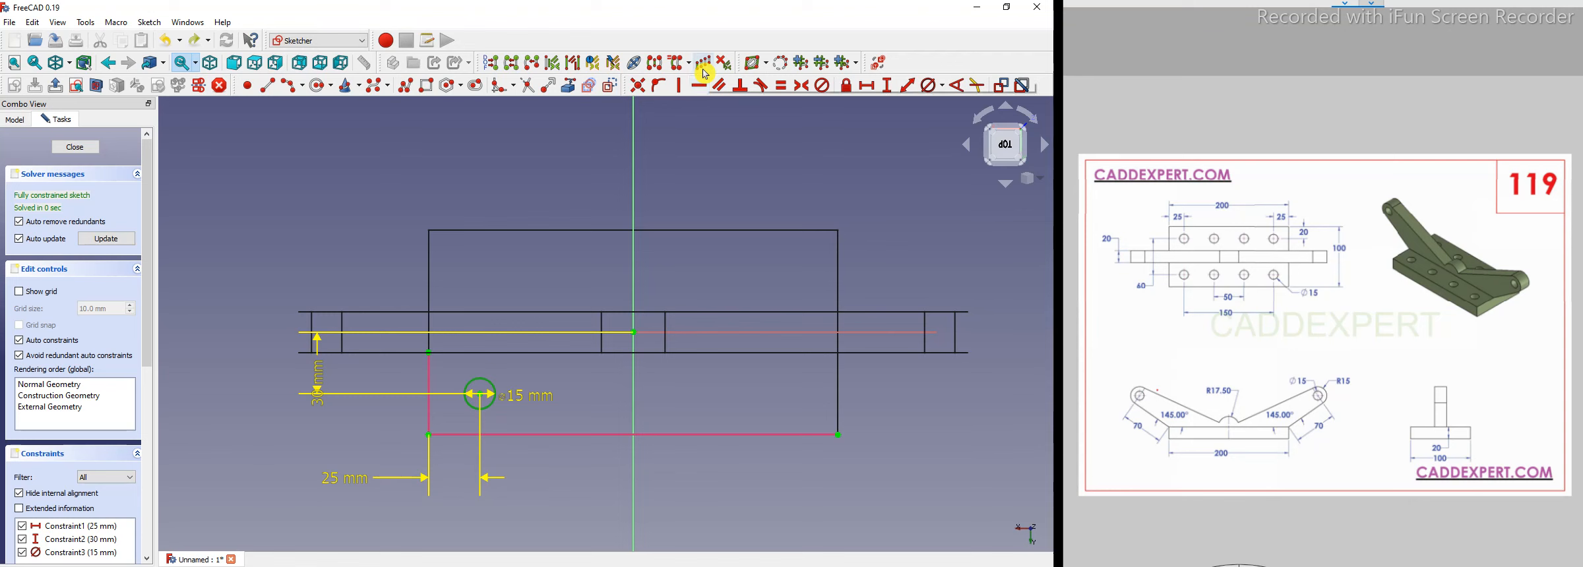
left_click(704, 64)
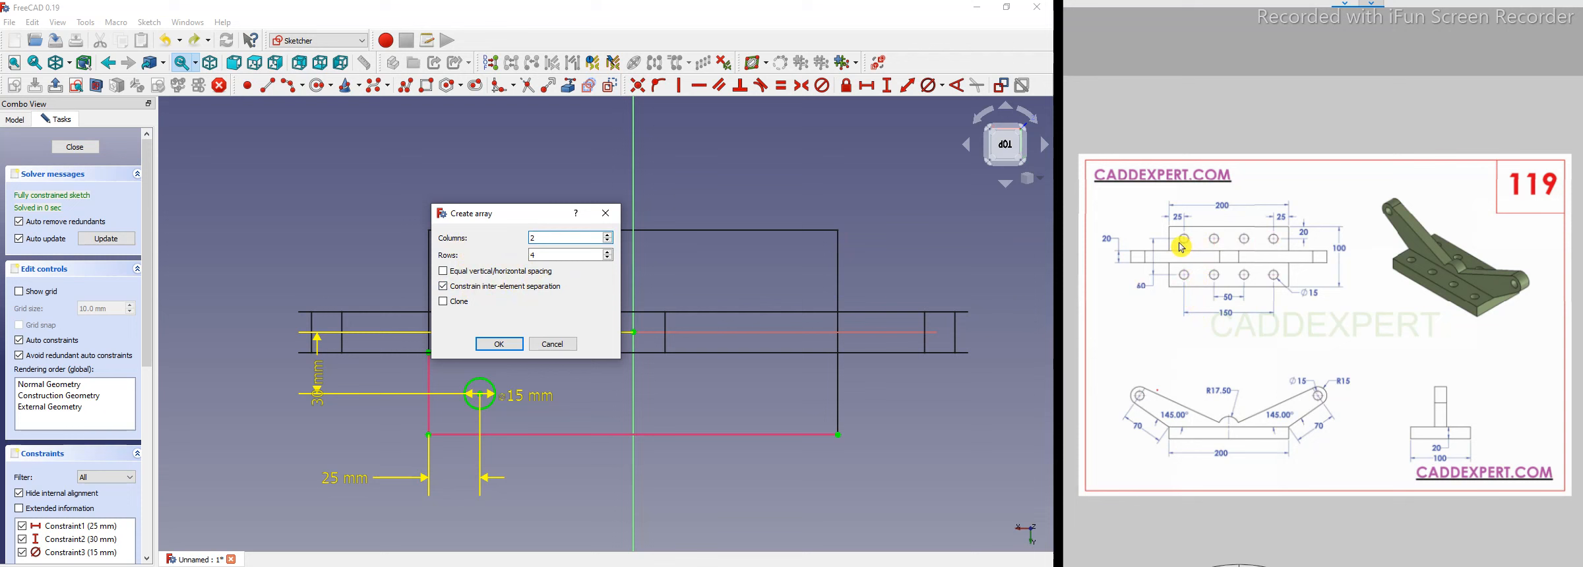
left_click(1266, 3)
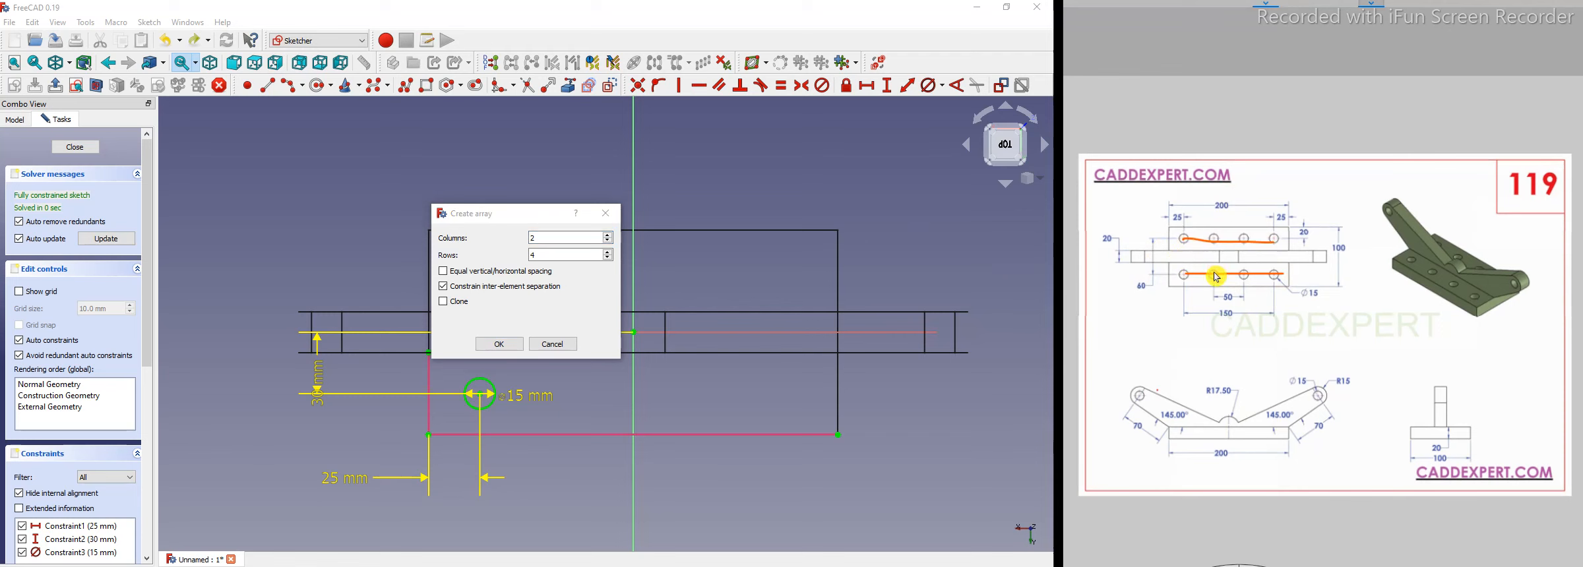
left_click_drag(1274, 241, 1274, 277)
left_click(500, 344)
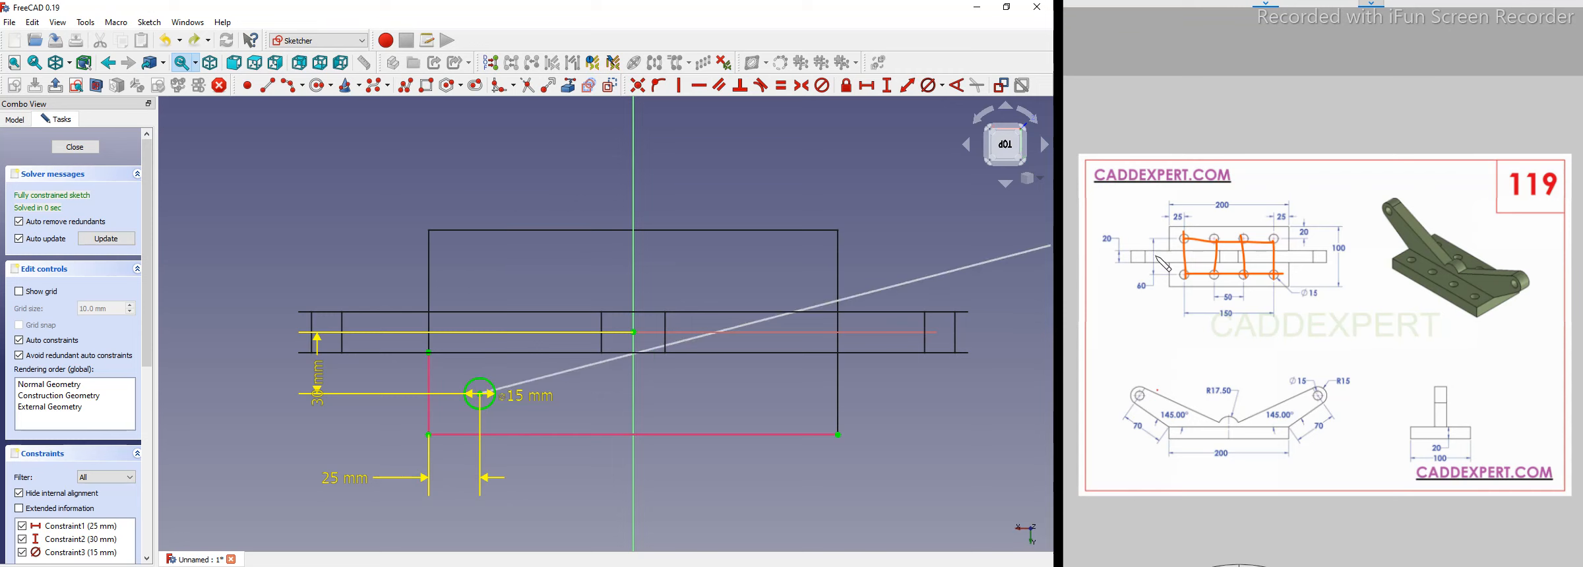
left_click(480, 259)
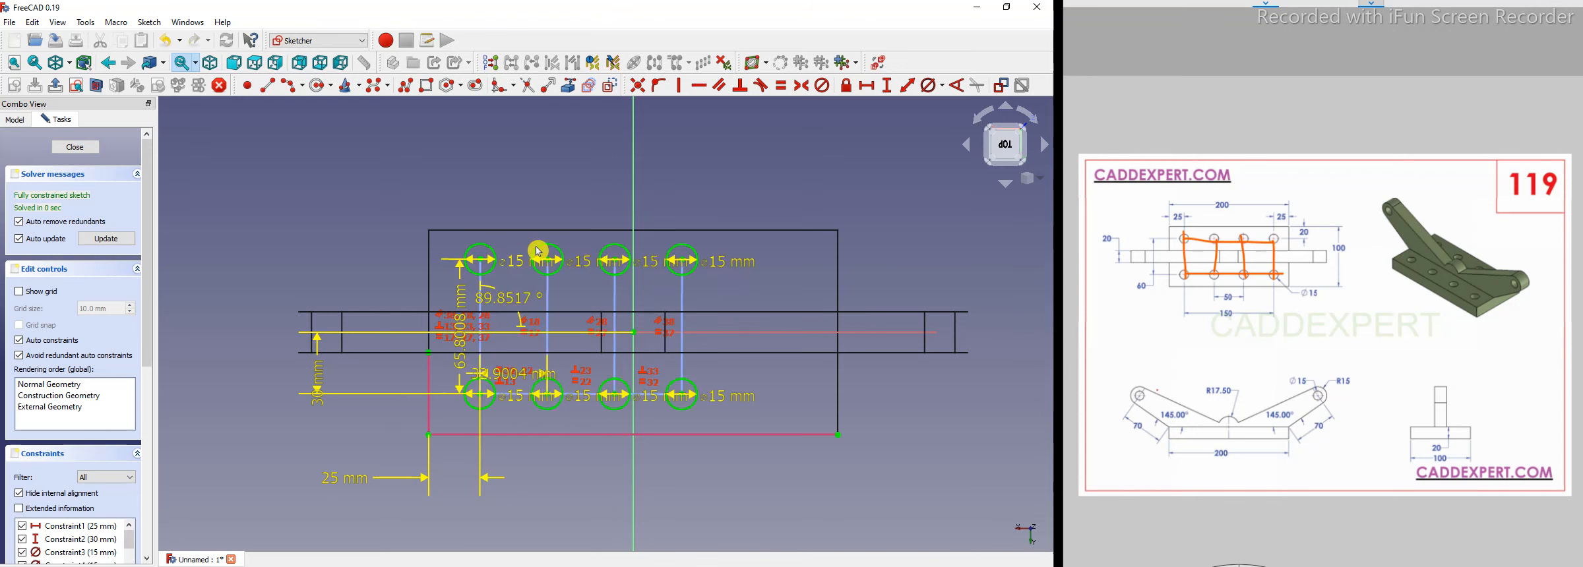
Set the array direction angle to 90°.
scroll(540, 250, "up", 1)
scroll(565, 311, "down", 2)
scroll(372, 339, "up", 3)
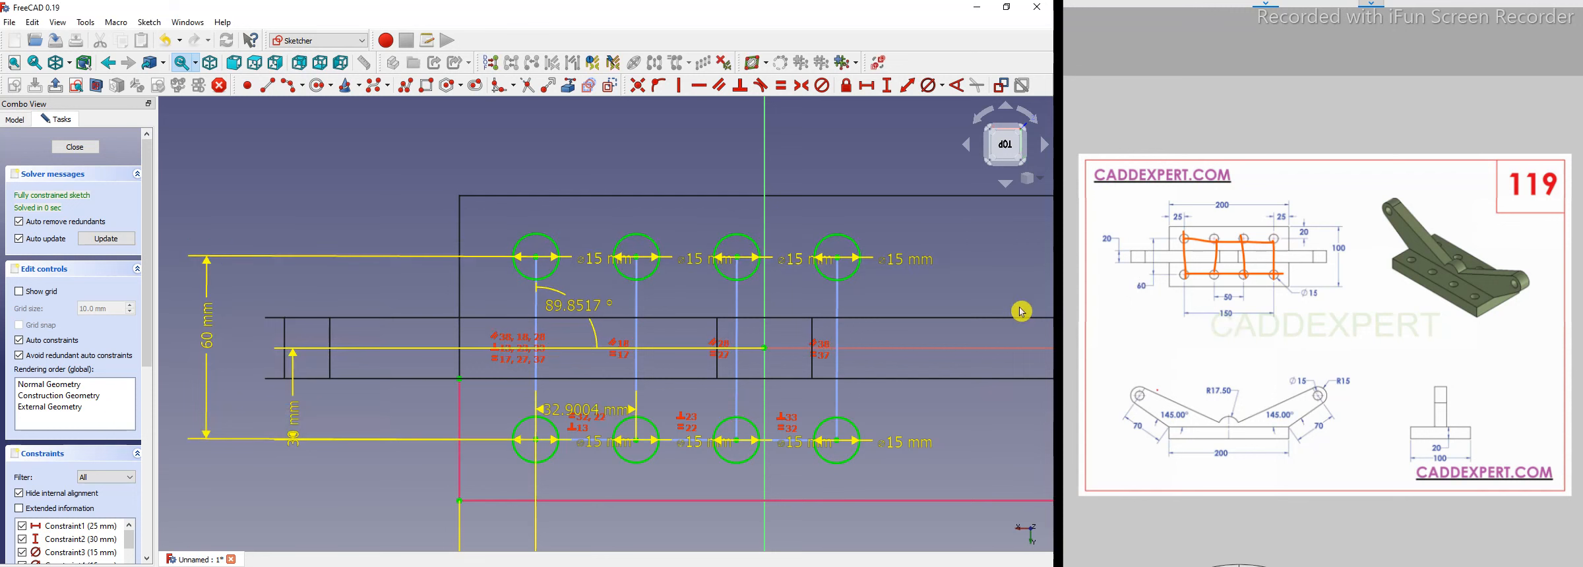
double_click(587, 313)
type("90")
key("Return")
Set the horizontal spacing between the hole columns to 25 mm.
left_click_drag(576, 414, 576, 544)
middle_click_drag(576, 544, 454, 432)
double_click(464, 434)
type("25")
key("Return")
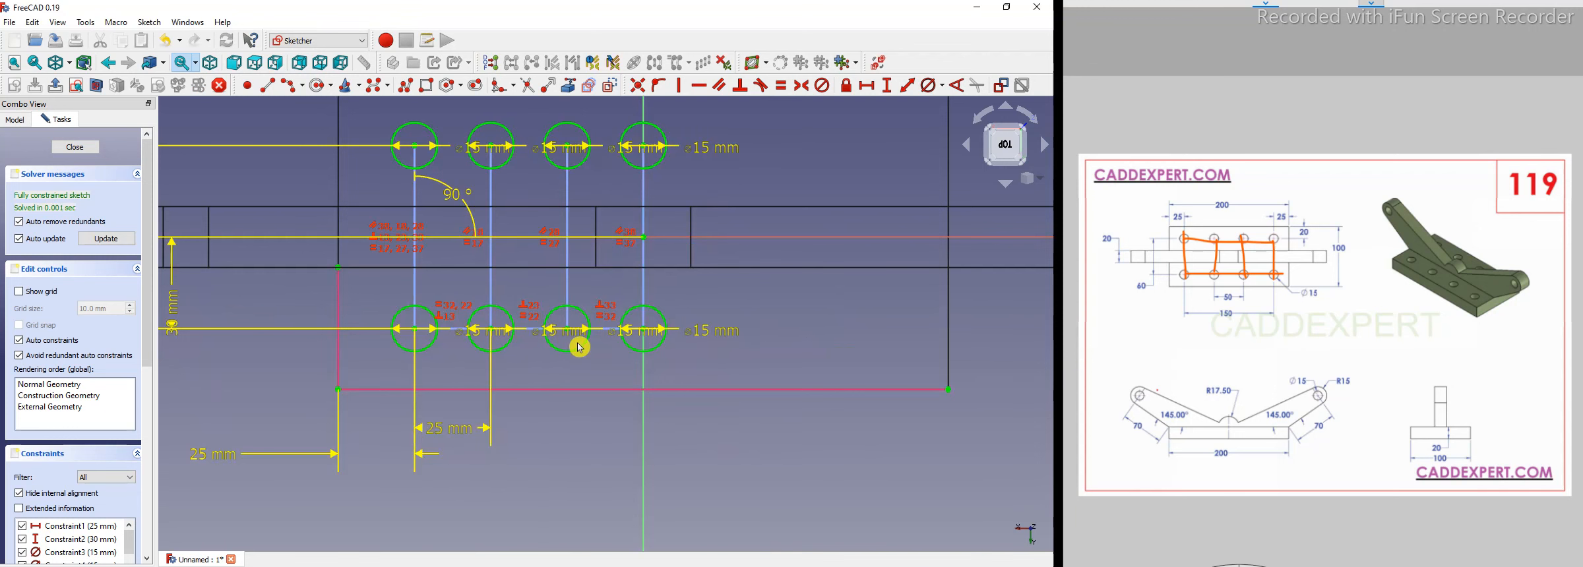
Set the horizontal spacing between the hole columns to 50 mm.
middle_click_drag(463, 426, 555, 418)
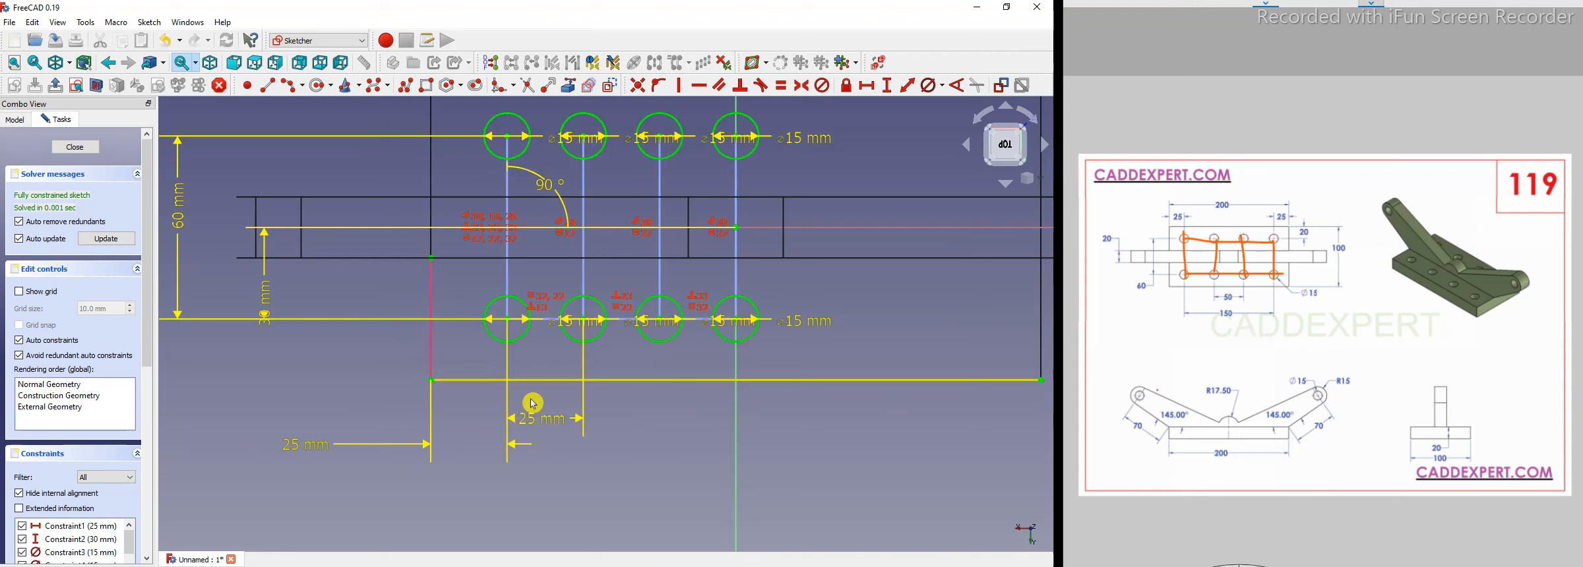
double_click(553, 426)
type("50")
key("Return")
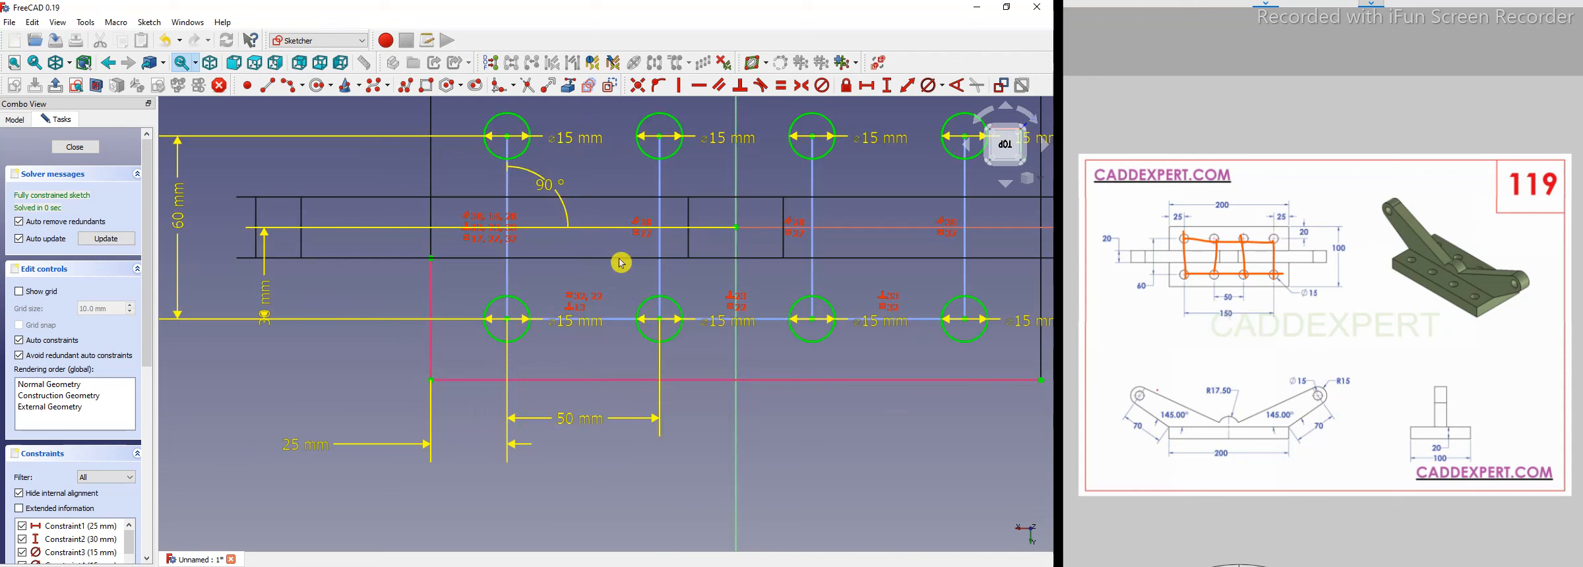
Move the circles' 15 mm diameter labels away from the holes so the sketch is readable.
scroll(625, 296, "down", 3)
left_click_drag(563, 291, 562, 215)
left_click_drag(643, 292, 643, 201)
left_click_drag(643, 295, 643, 211)
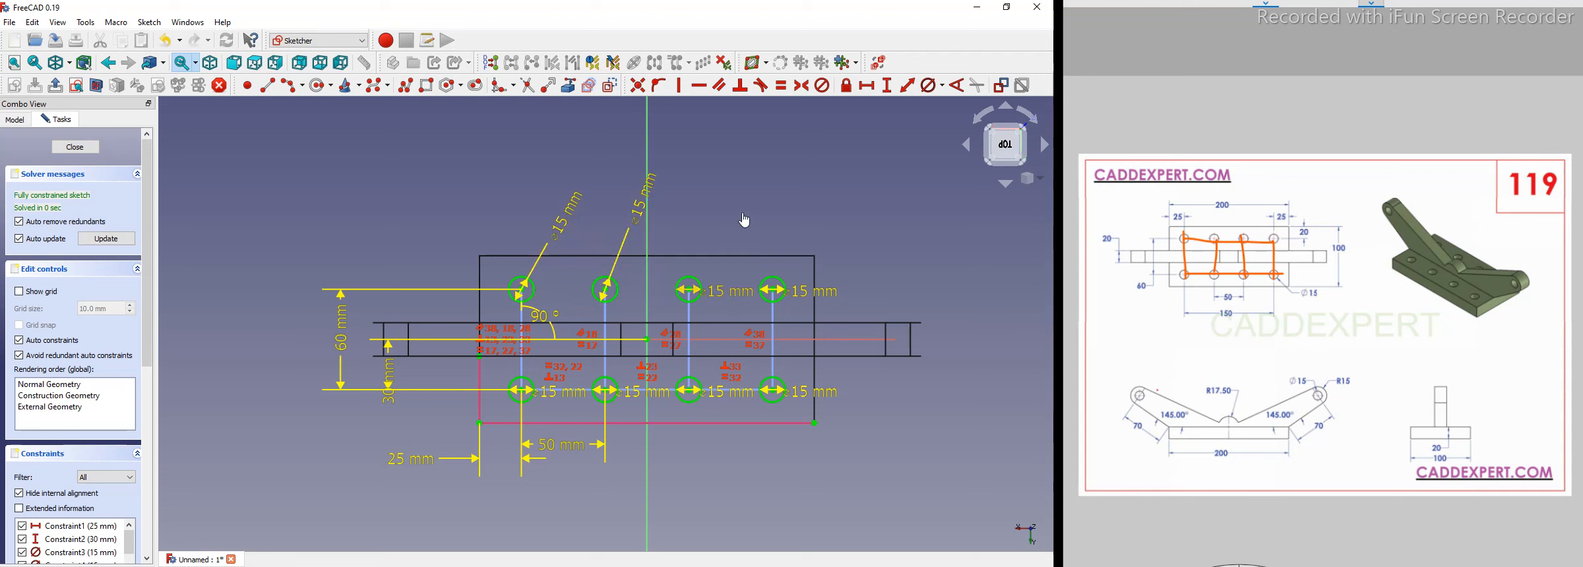
left_click_drag(728, 291, 744, 220)
left_click_drag(809, 300, 819, 212)
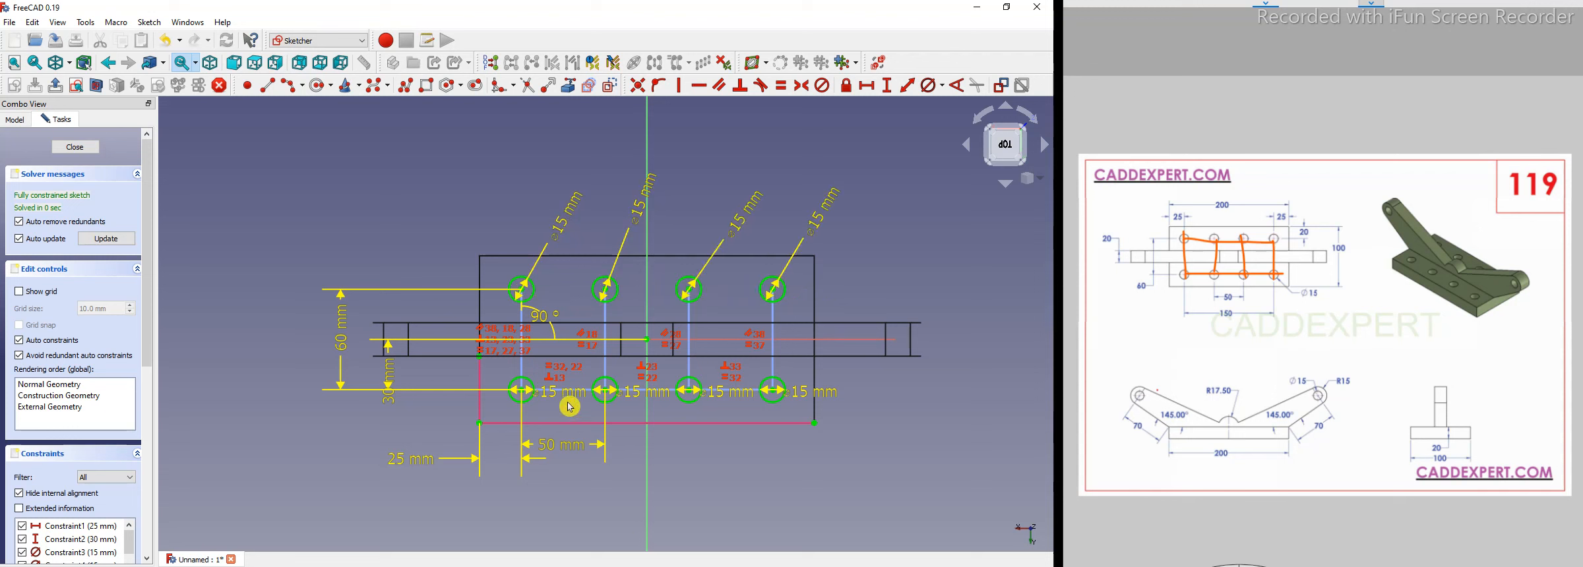
left_click_drag(437, 438, 437, 432)
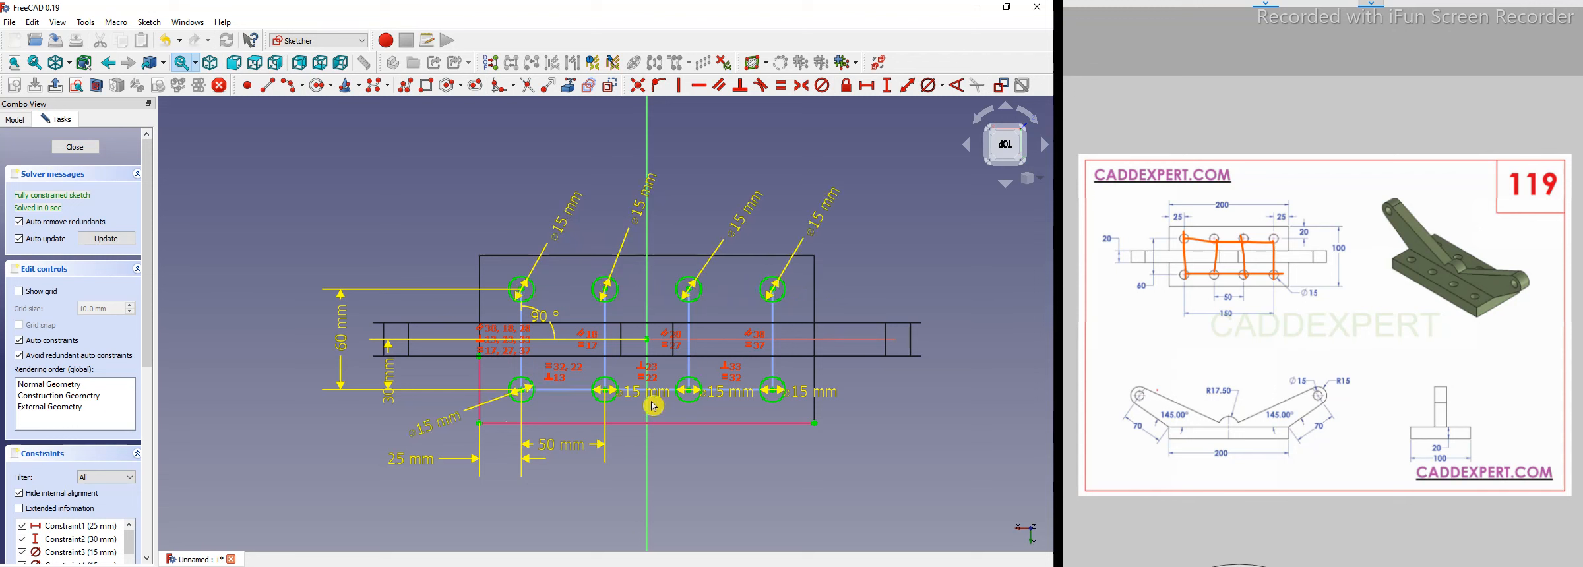
left_click_drag(637, 397, 671, 459)
left_click_drag(726, 397, 753, 465)
left_click(816, 394)
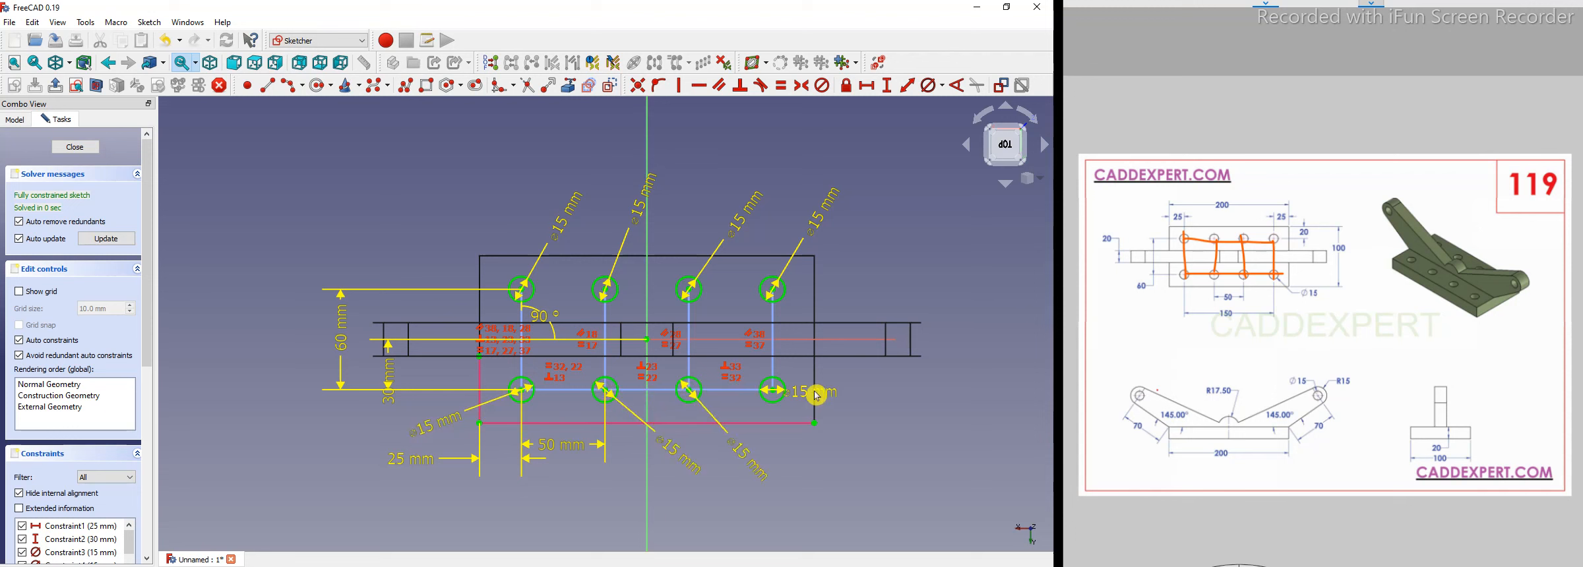
left_click_drag(854, 464, 851, 465)
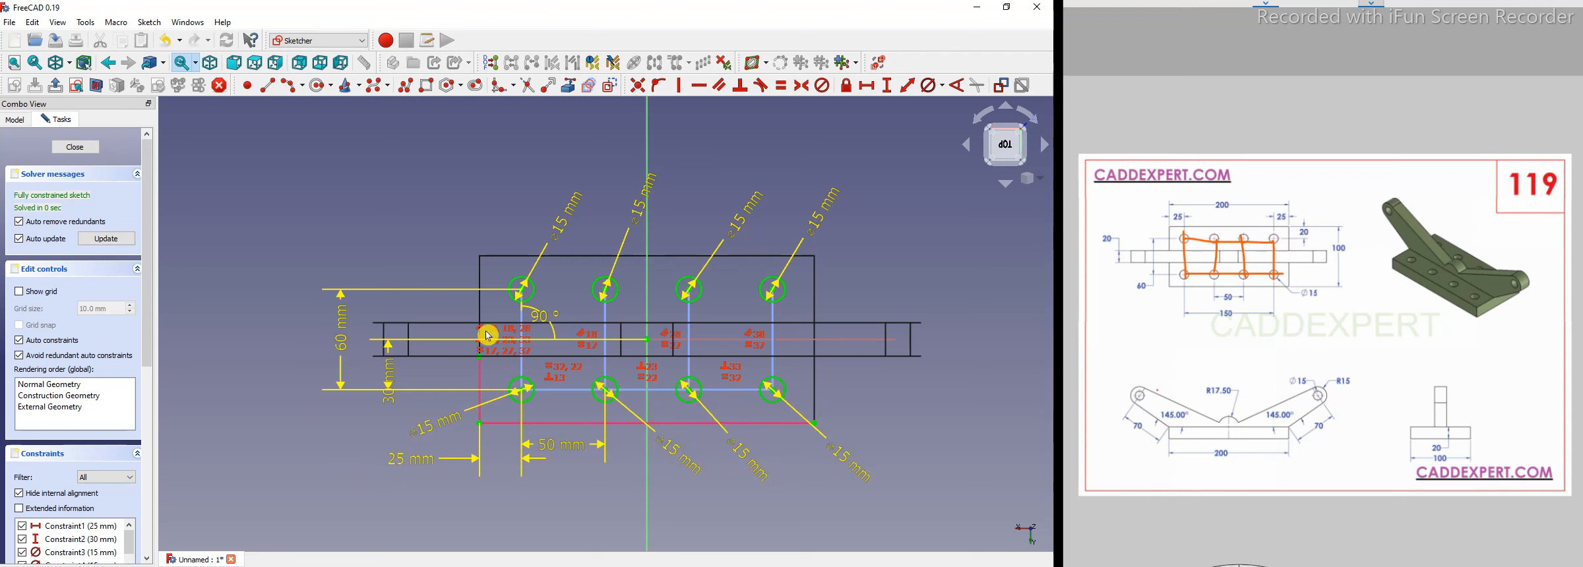
Close the sketch and switch the display style to flat lines.
left_click(352, 319)
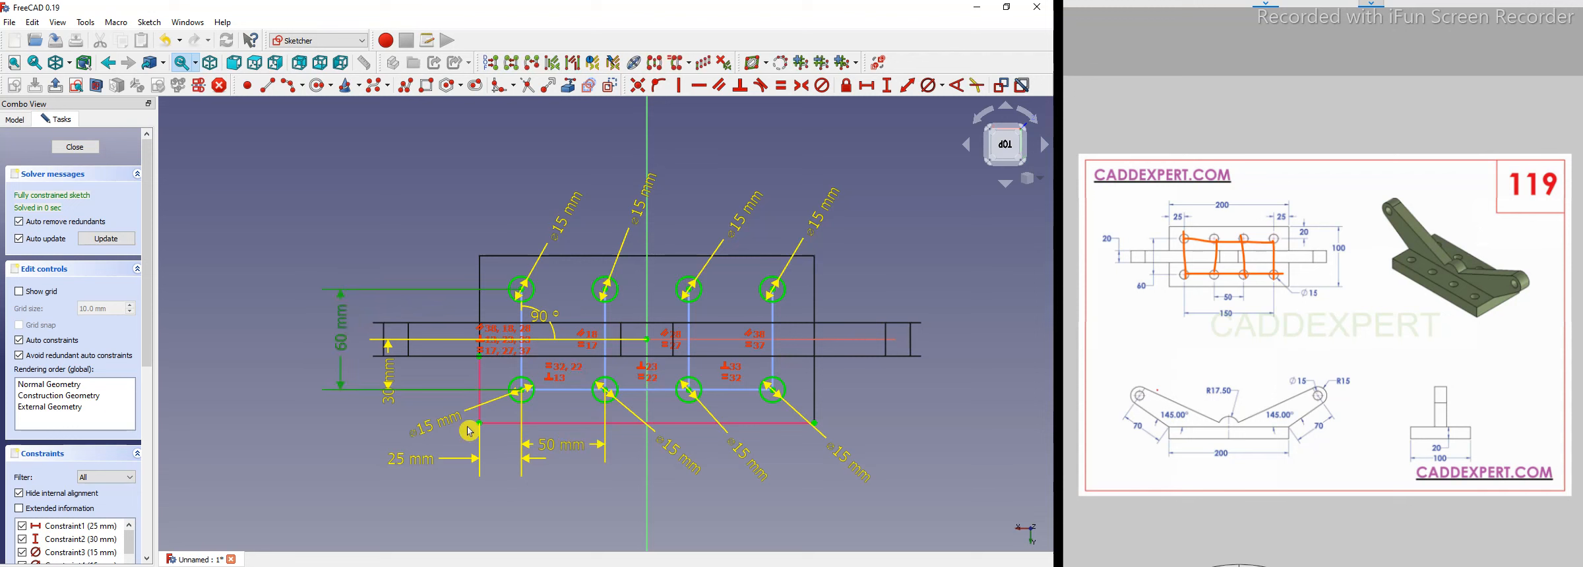
left_click(575, 450)
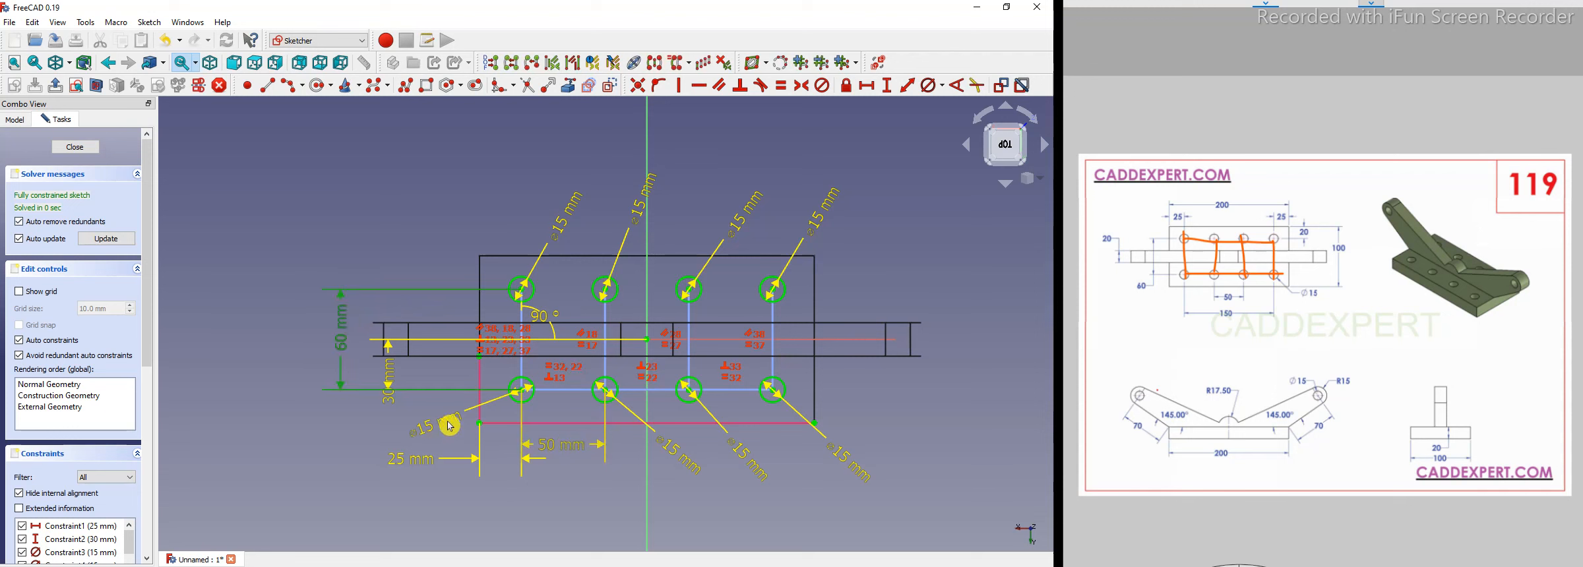
left_click(328, 432)
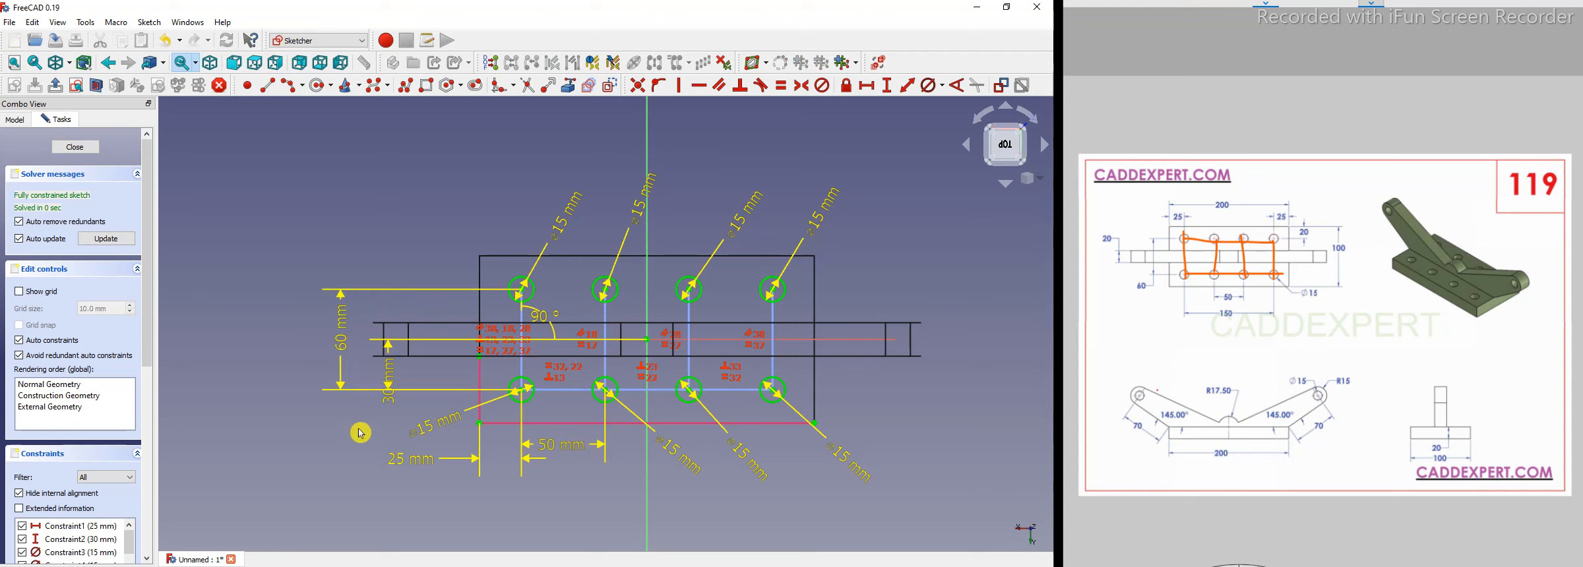
left_click(89, 148)
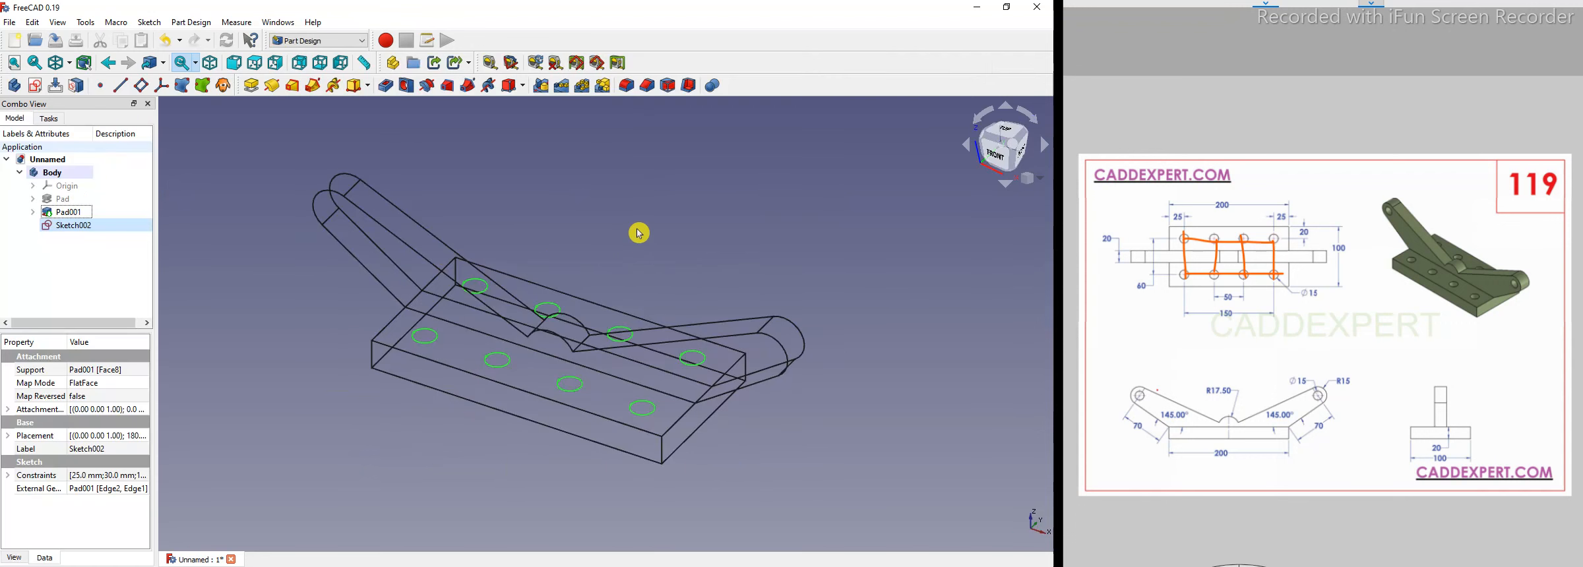
left_click(70, 66)
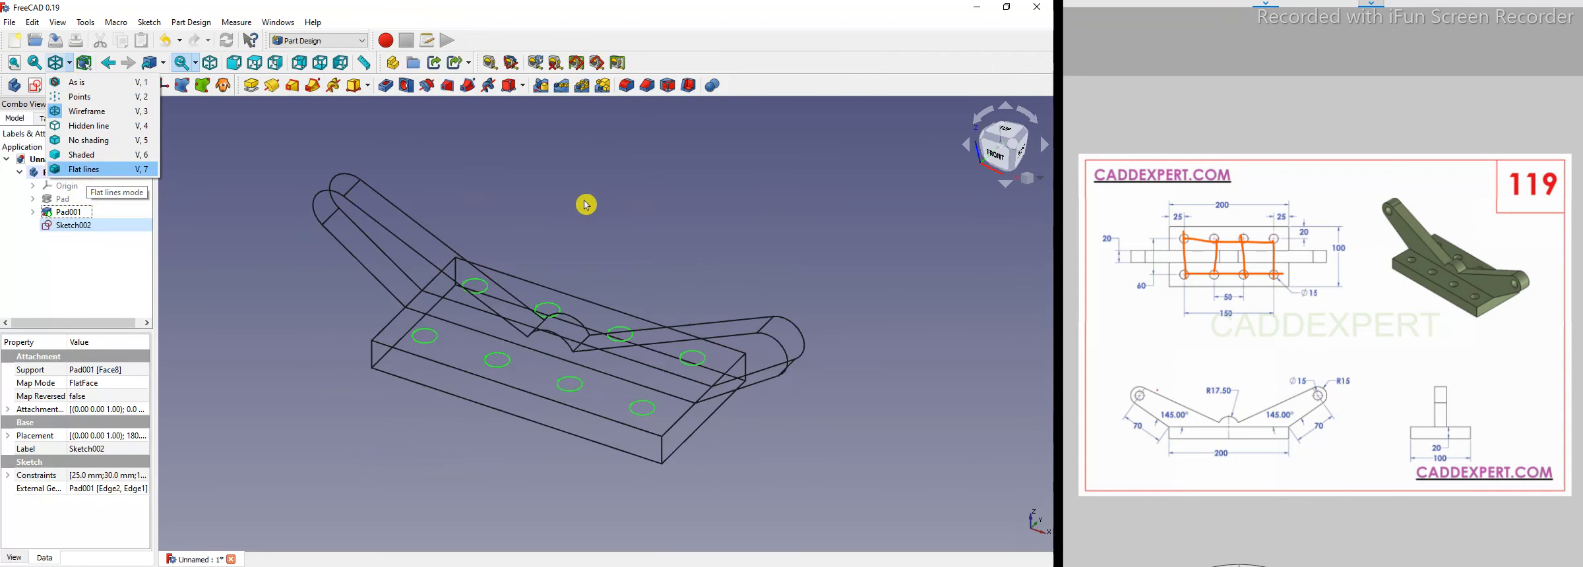
key("Return")
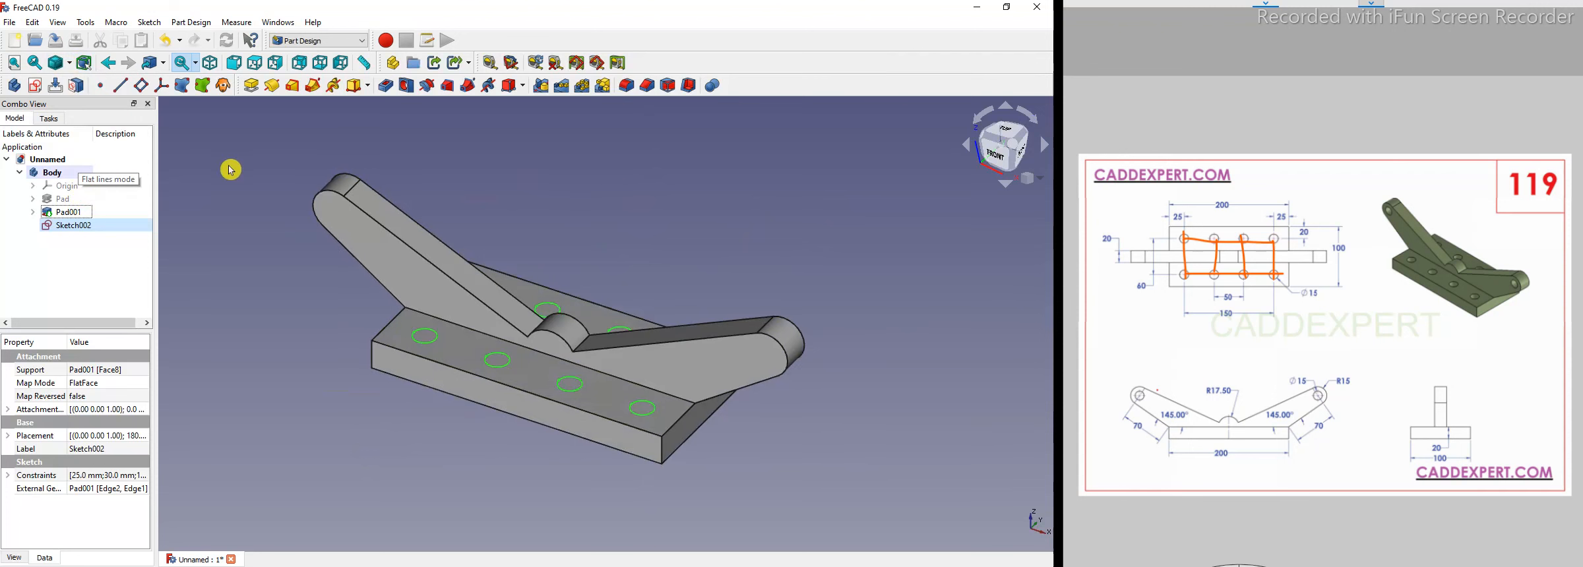
Create holes from the sketch with a 15 mm diameter and Through all depth.
left_click(405, 86)
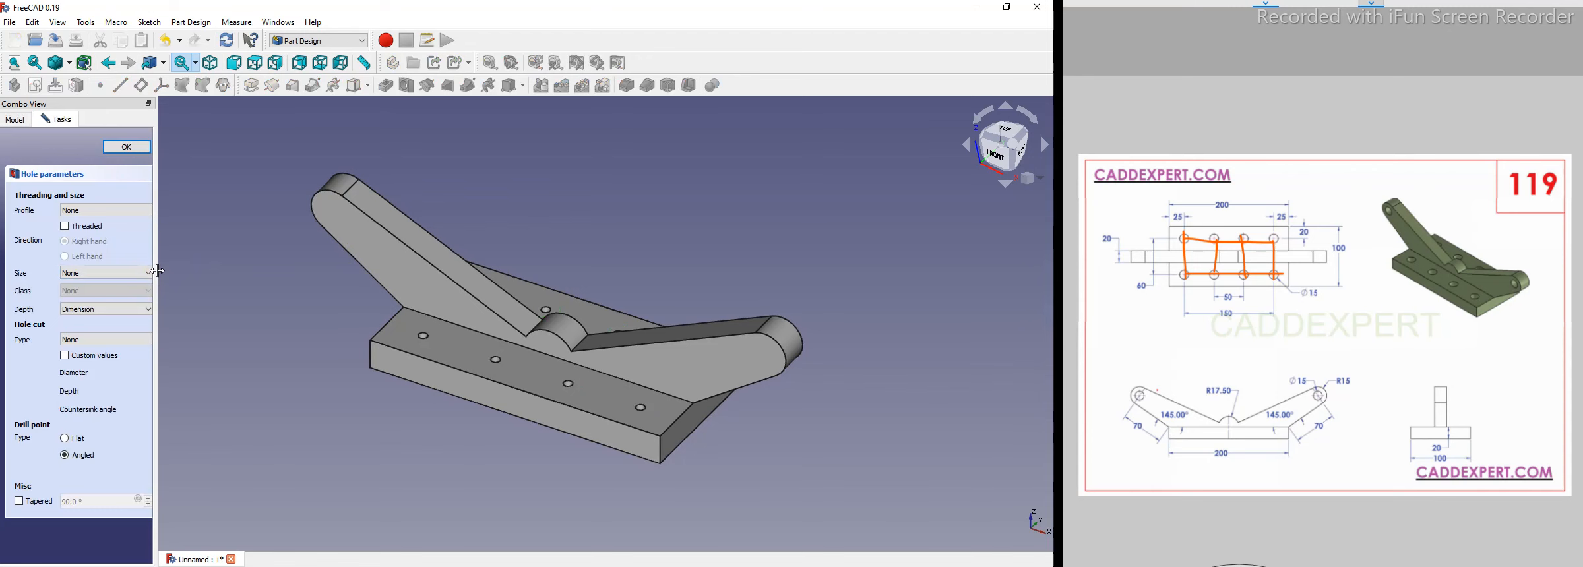
left_click_drag(281, 283, 329, 289)
left_click_drag(262, 290, 134, 281)
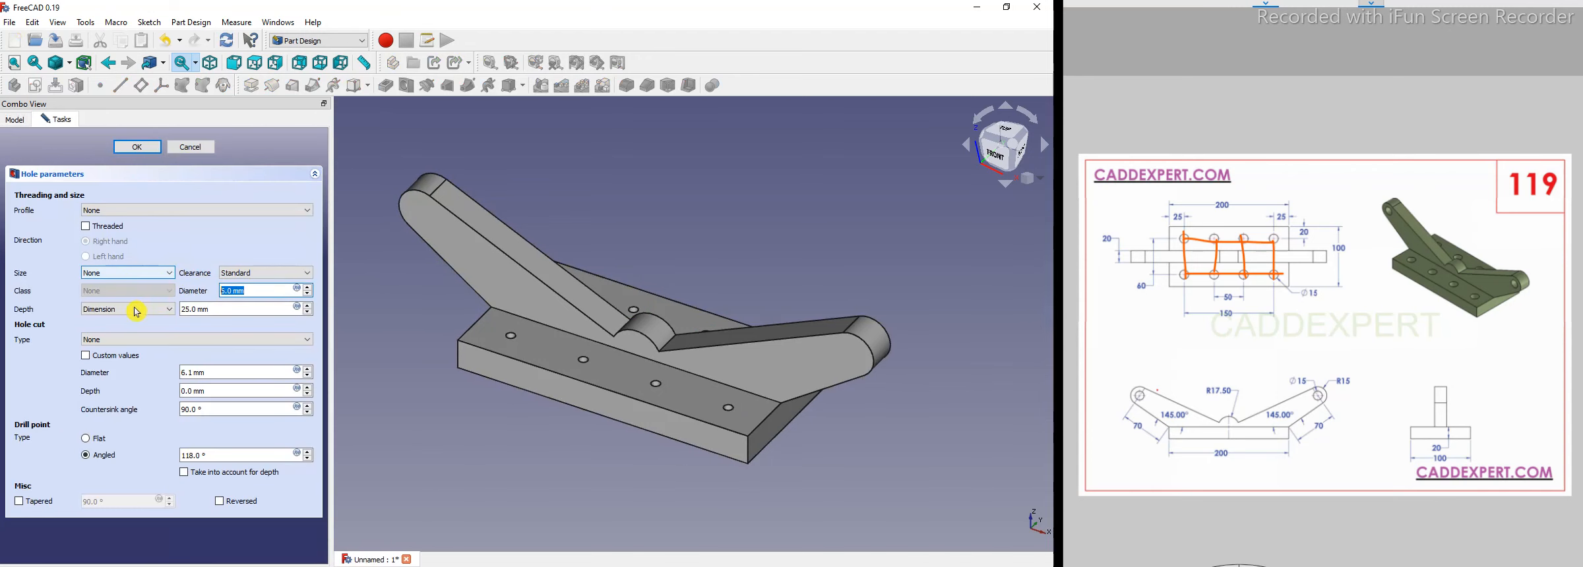
type("15")
left_click(126, 309)
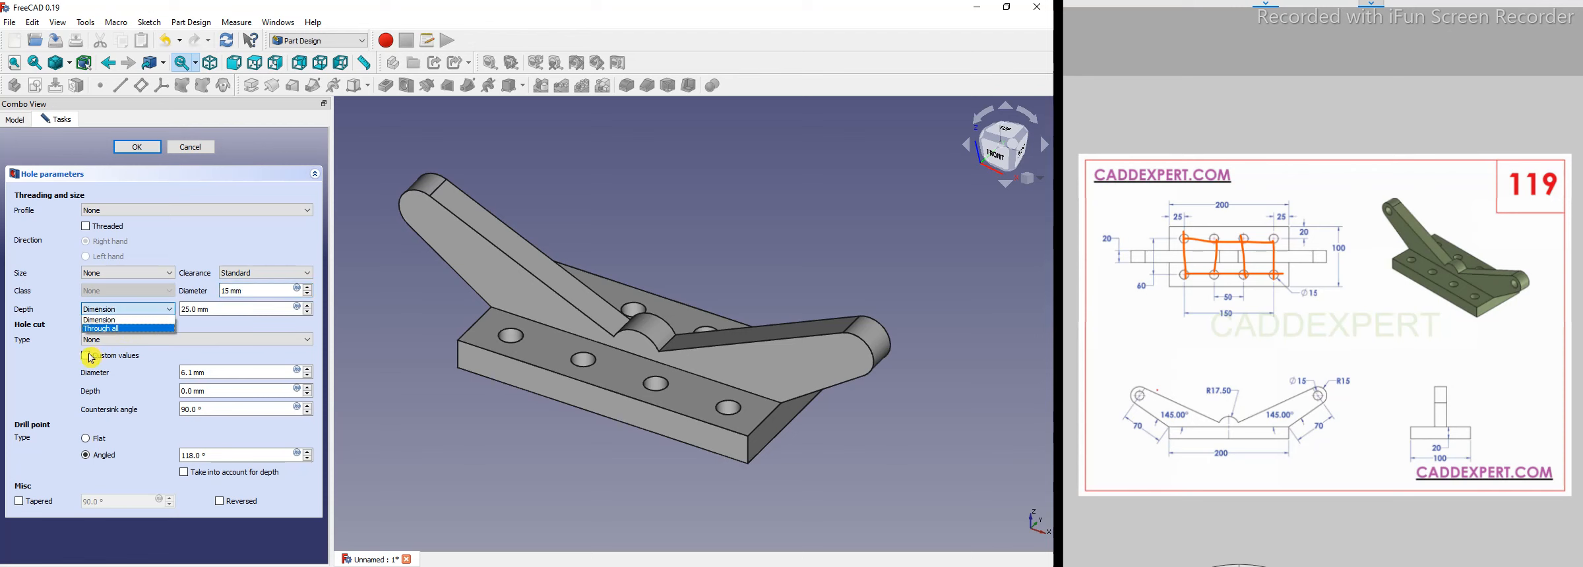
key("Return")
left_click(85, 359)
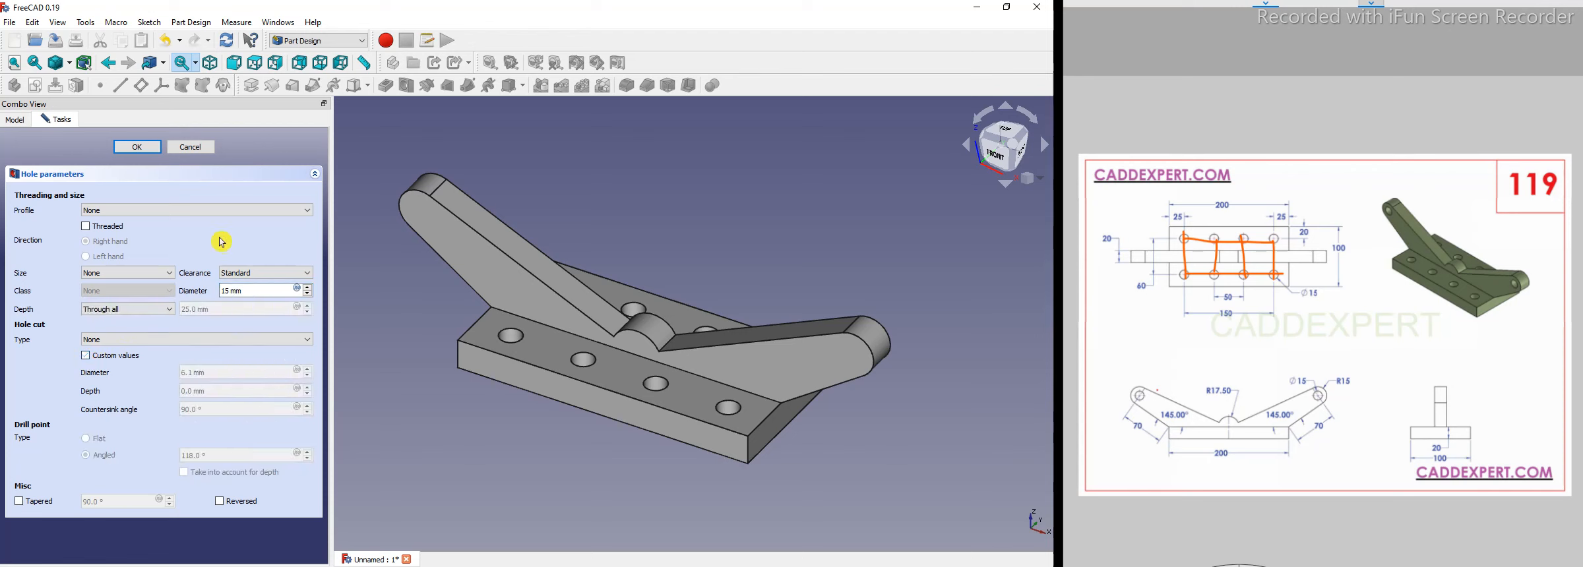
left_click(137, 147)
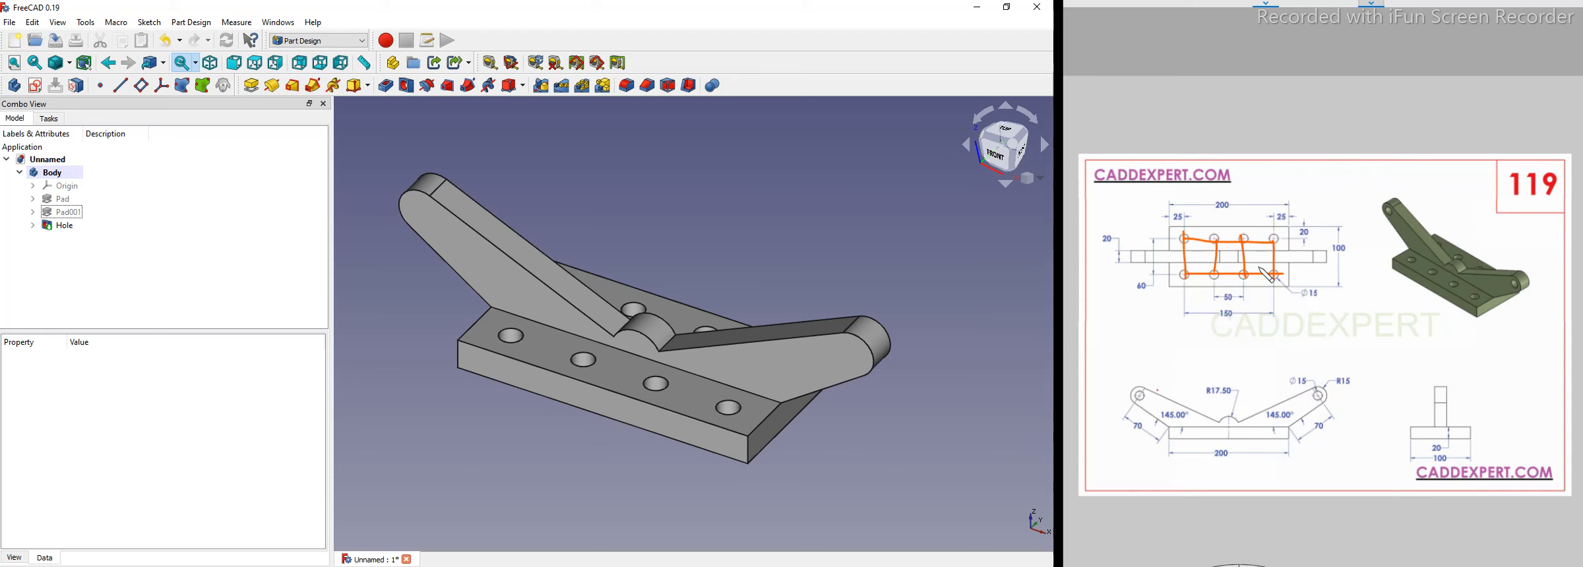
Create a new sketch on the angled arm's face.
left_click(1347, 2)
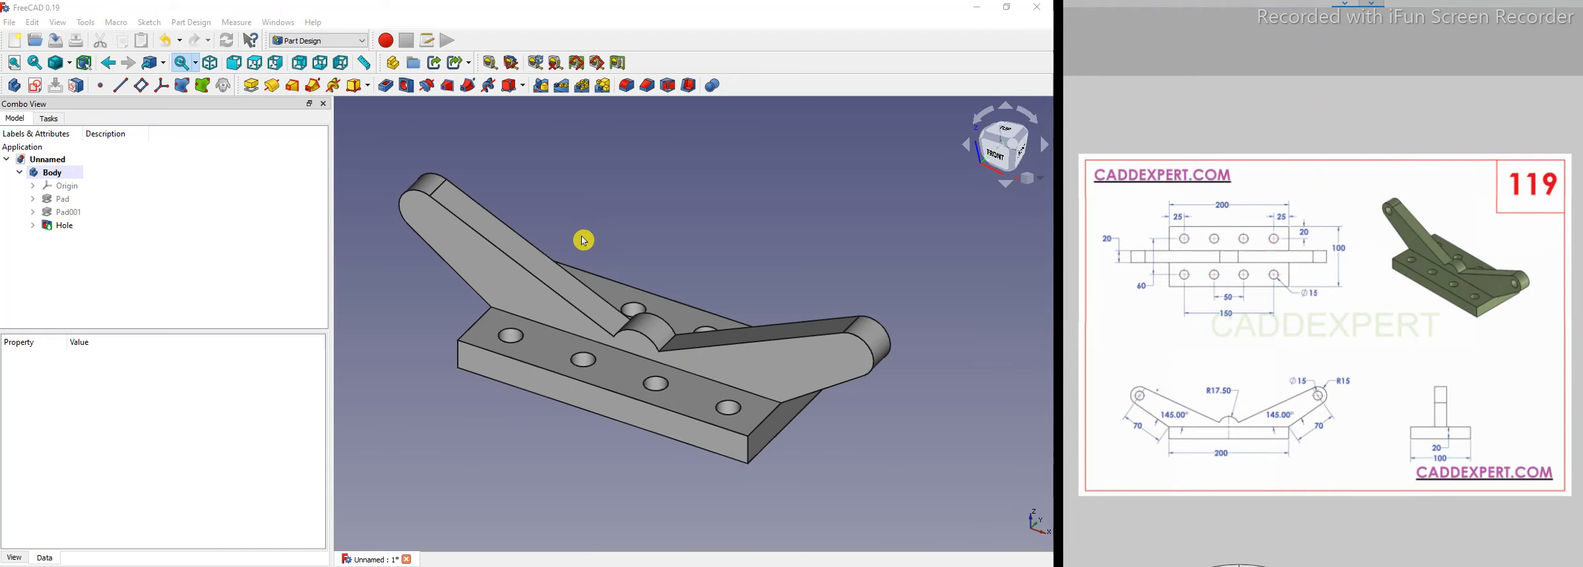
left_click_drag(331, 300, 174, 300)
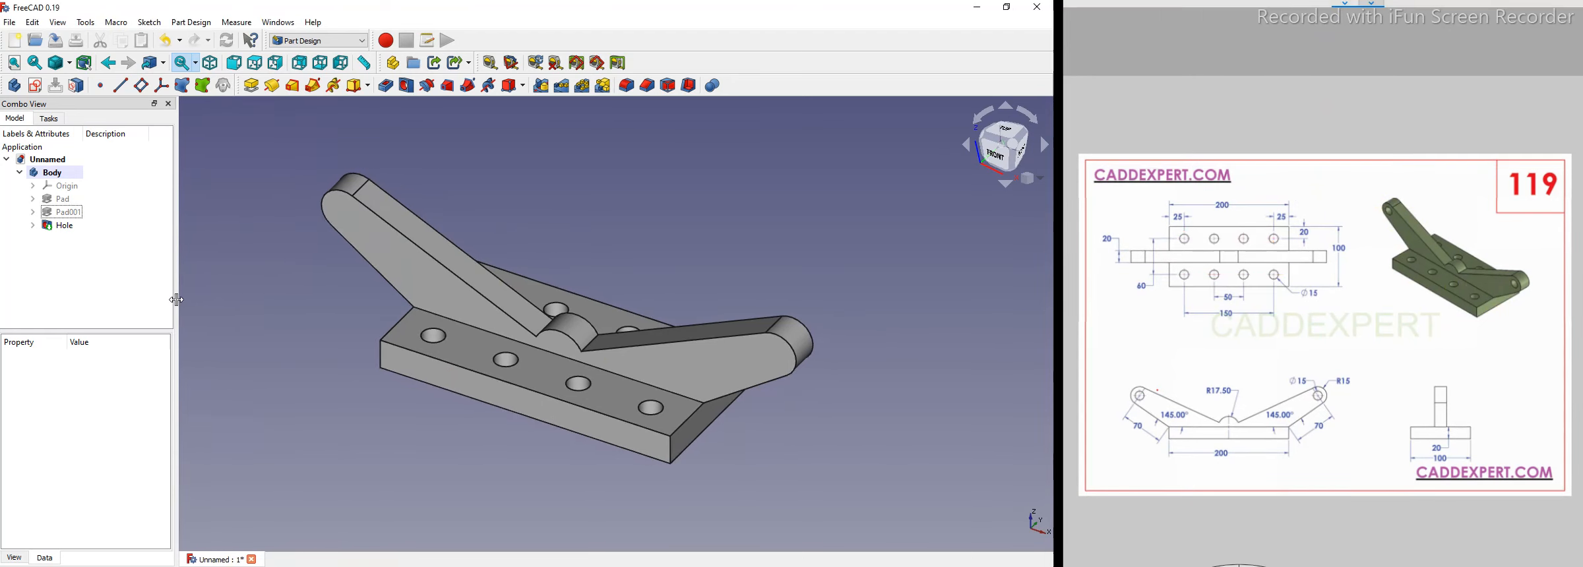
left_click(360, 243)
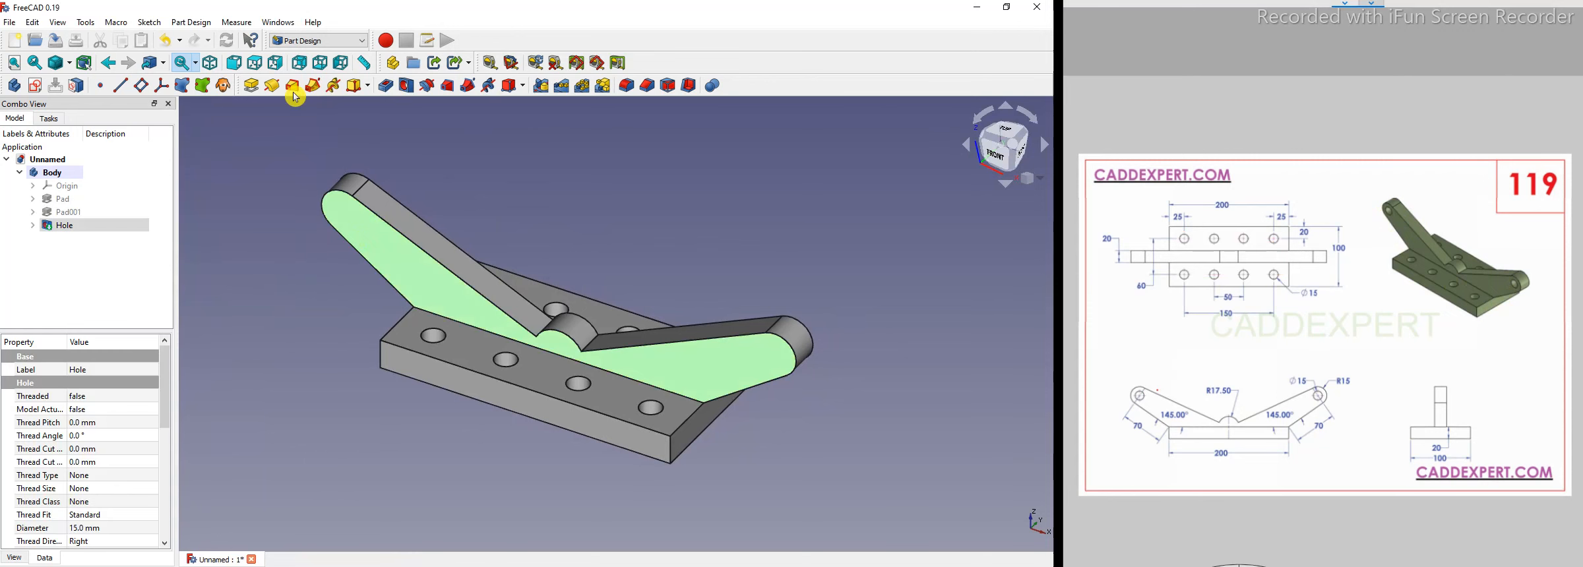
left_click(43, 86)
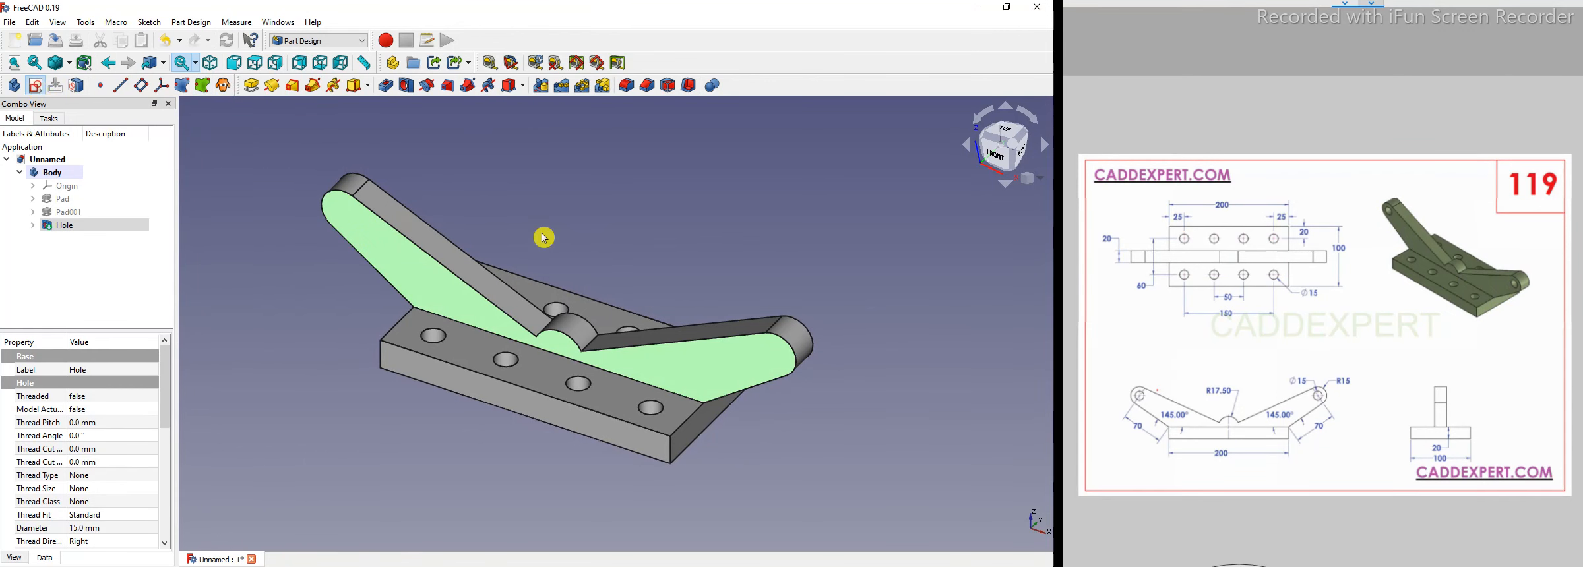
left_click(575, 86)
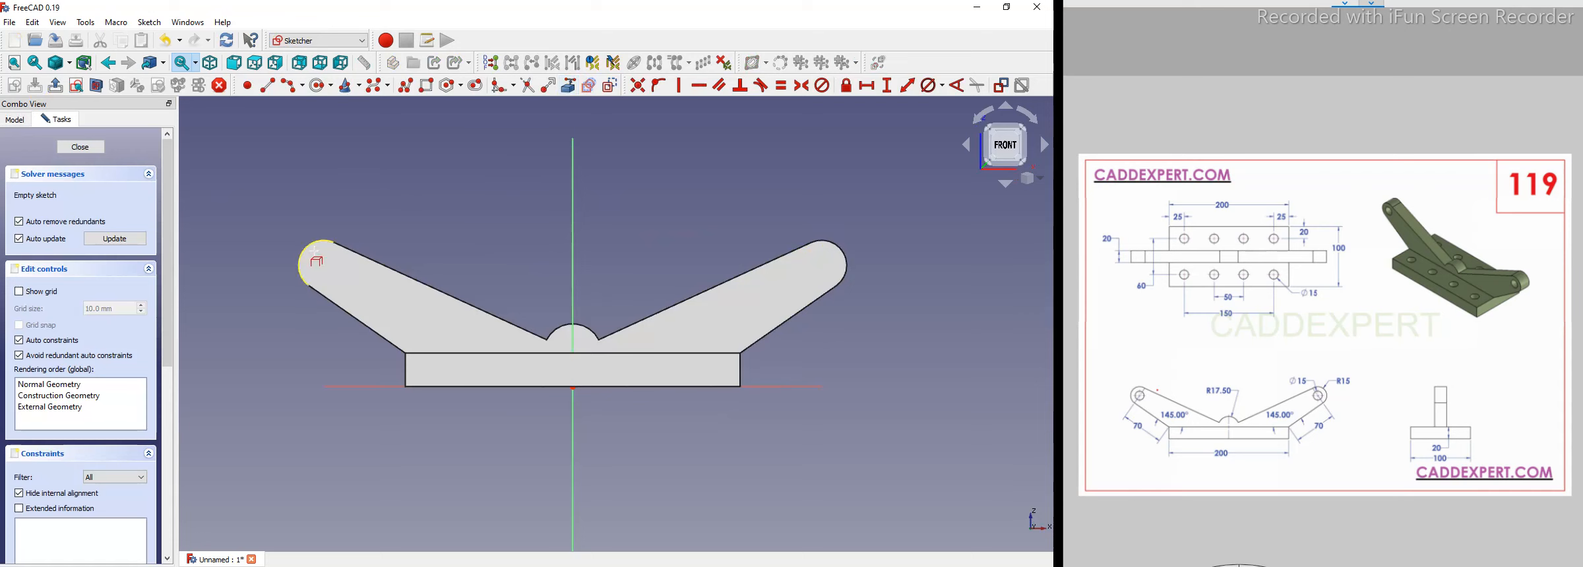
left_click(314, 240)
left_click(844, 254)
Draw a circle centered on the left lug's arc and set its diameter to 15 mm.
scroll(858, 241, "up", 2)
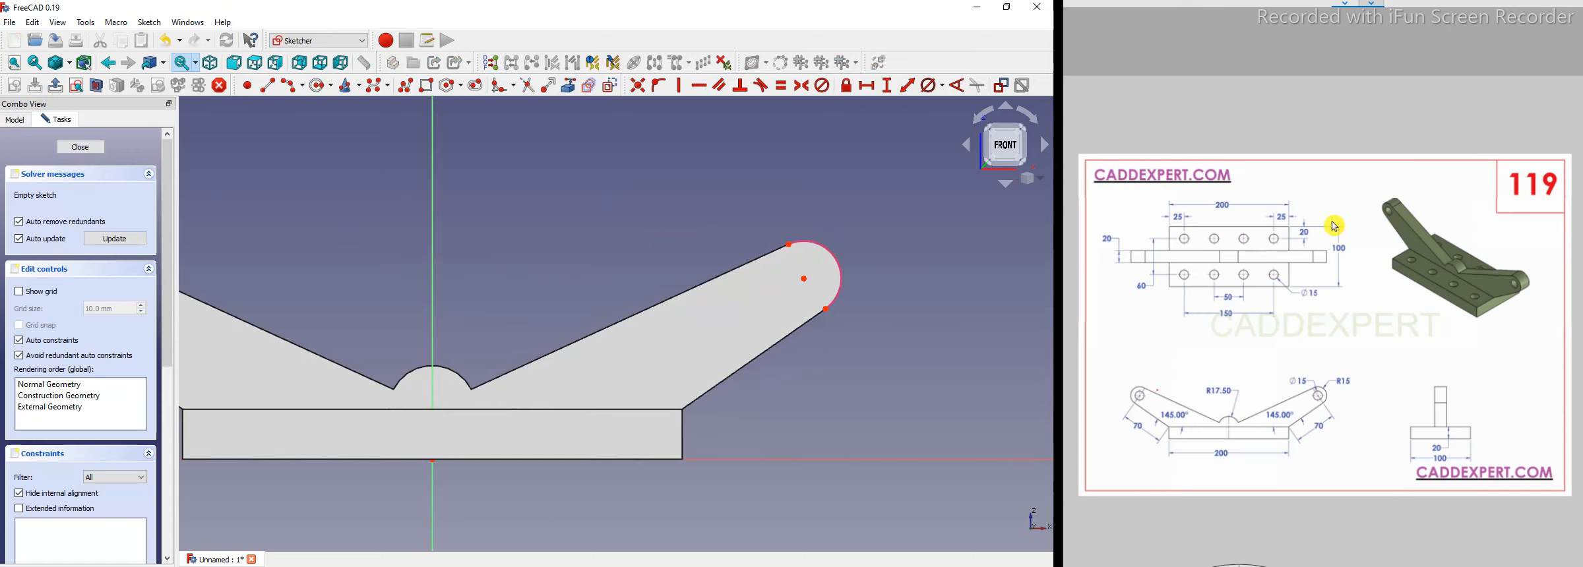
scroll(916, 321, "down", 2)
left_click(318, 87)
left_click(343, 291)
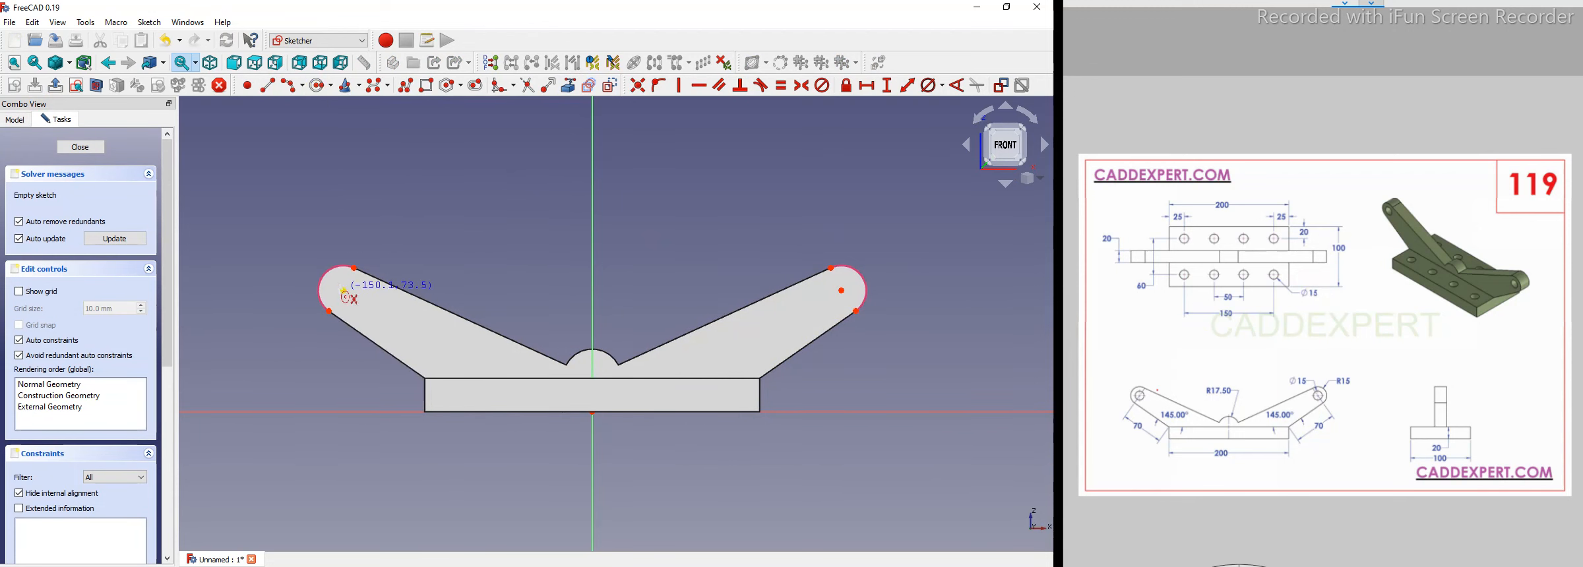
left_click(389, 258)
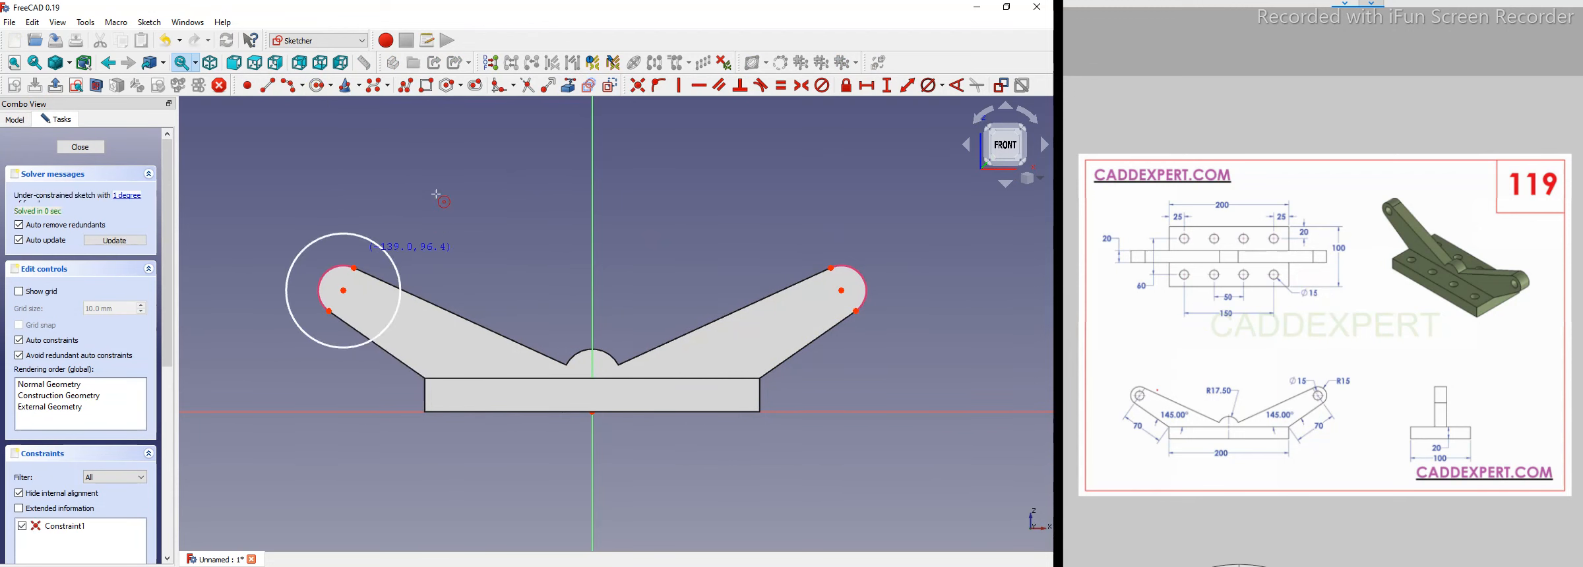
left_click(385, 248)
left_click(932, 86)
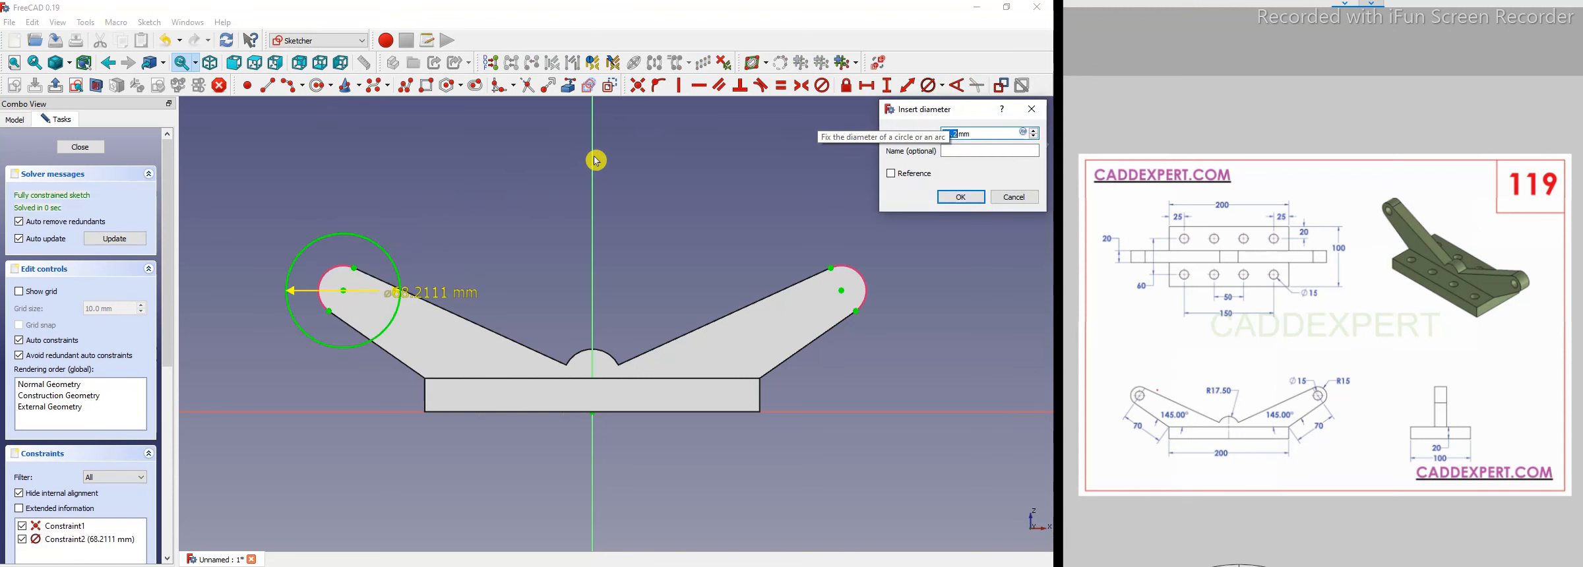
key("Return")
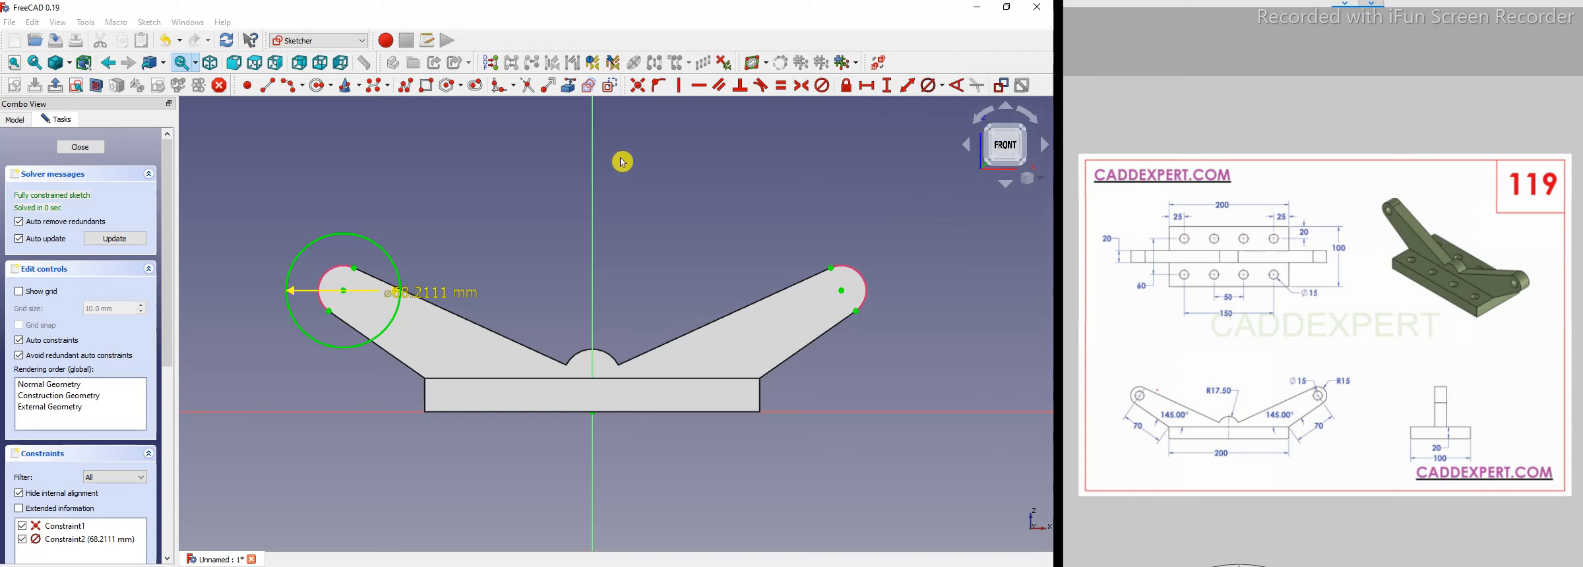
Draw a circle centered on the right lug's arc and set its diameter to 15 mm.
scroll(918, 249, "up", 1)
left_click(322, 87)
left_click(824, 300)
left_click(839, 285)
right_click(895, 240)
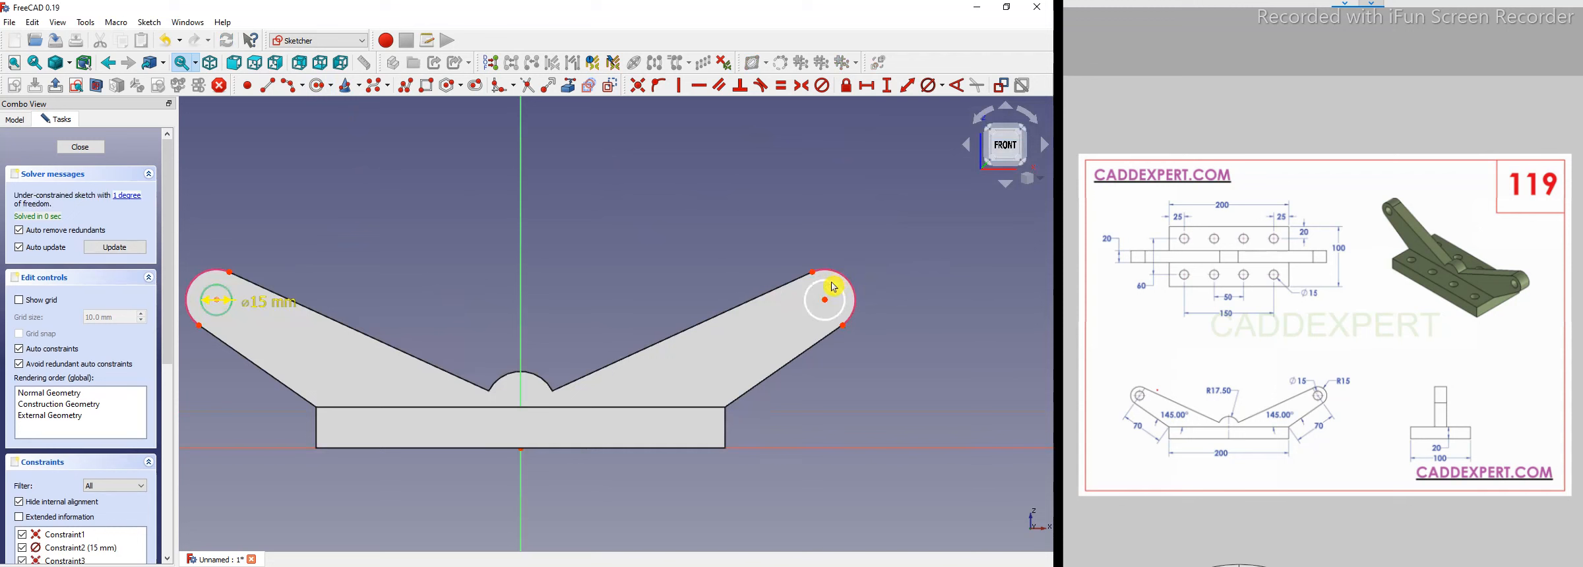
left_click(943, 86)
left_click(947, 123)
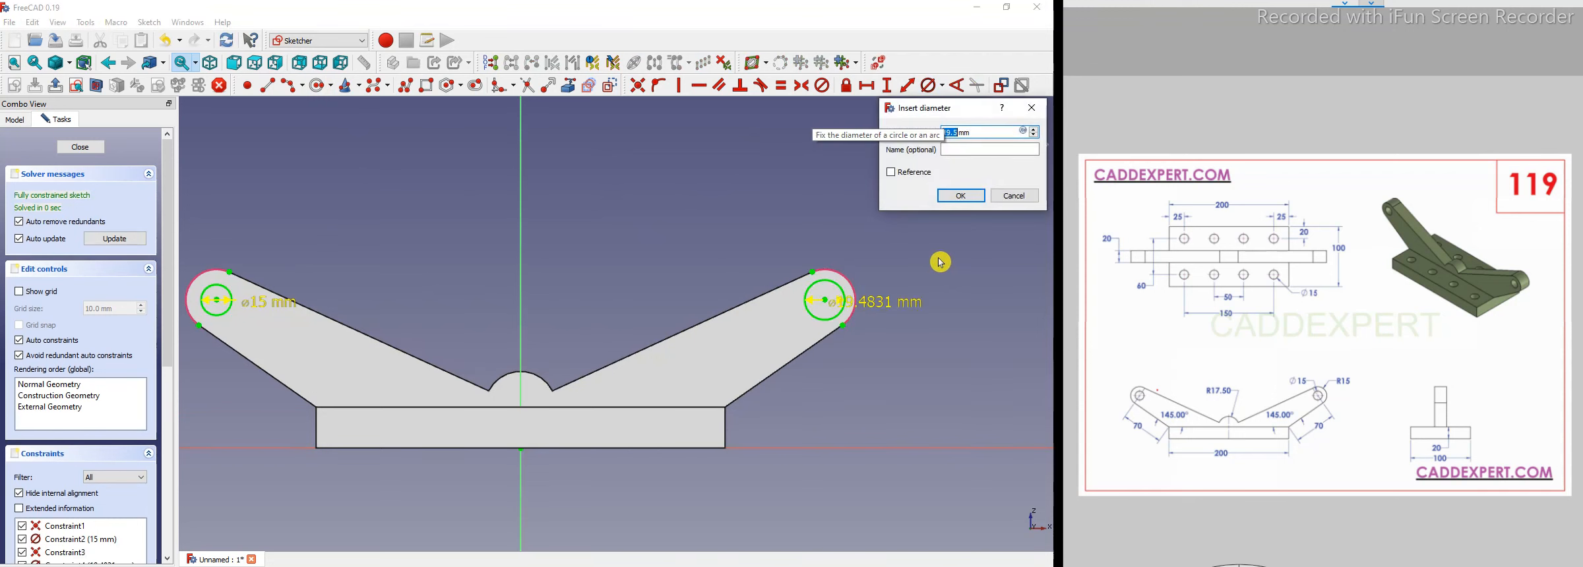
type("15")
key("Return")
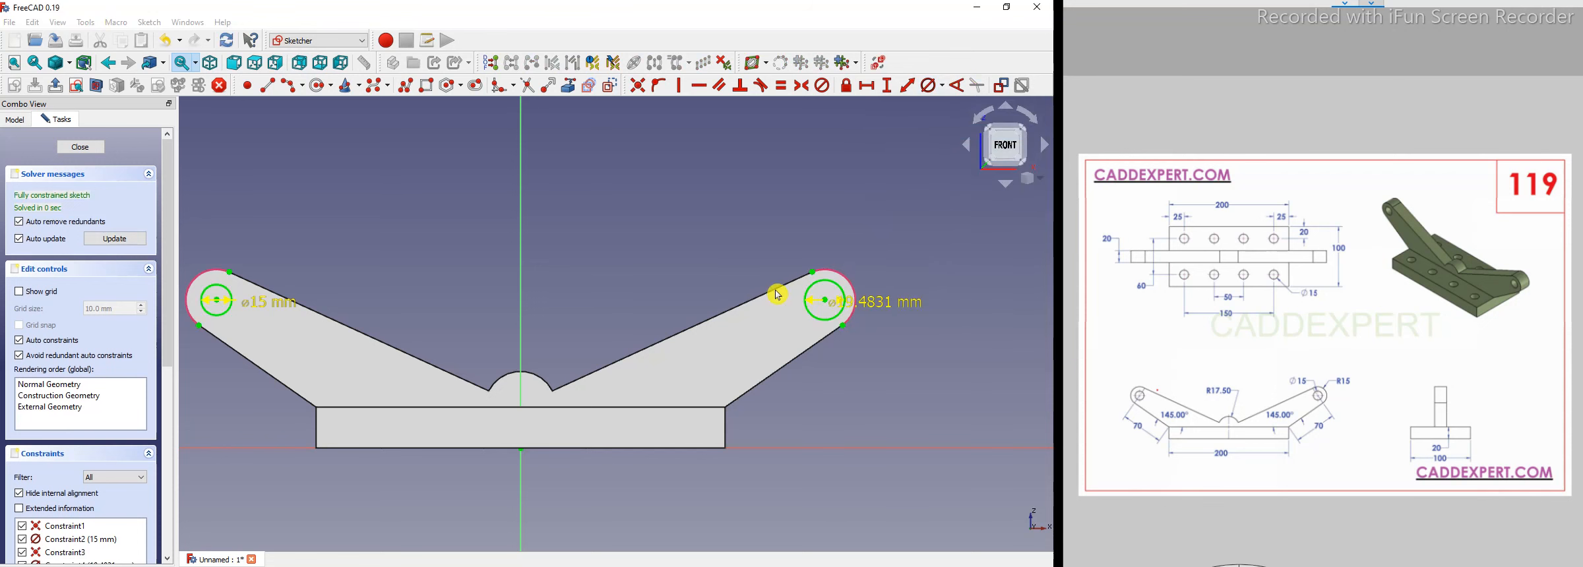
Close the sketch and cut holes from it with a 15 mm diameter and Through all depth.
scroll(818, 300, "up", 3)
left_click(80, 146)
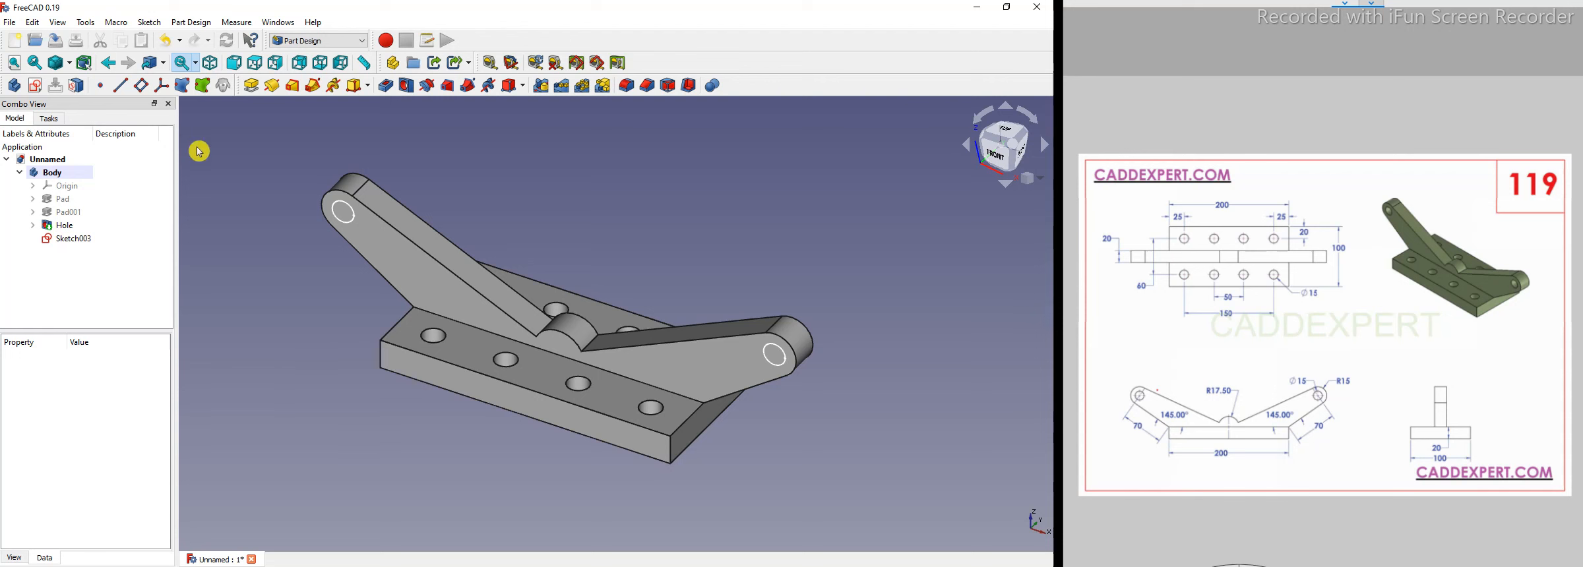
left_click(410, 88)
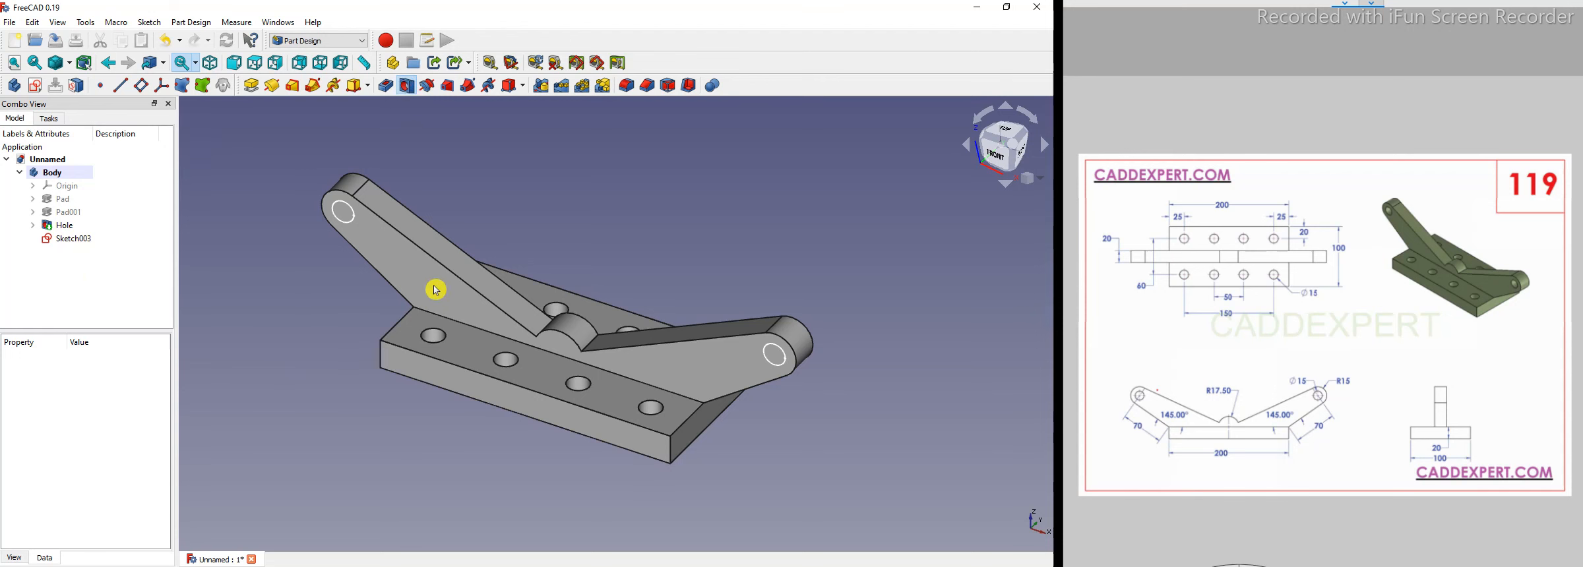
left_click_drag(188, 338, 360, 339)
left_click(258, 311)
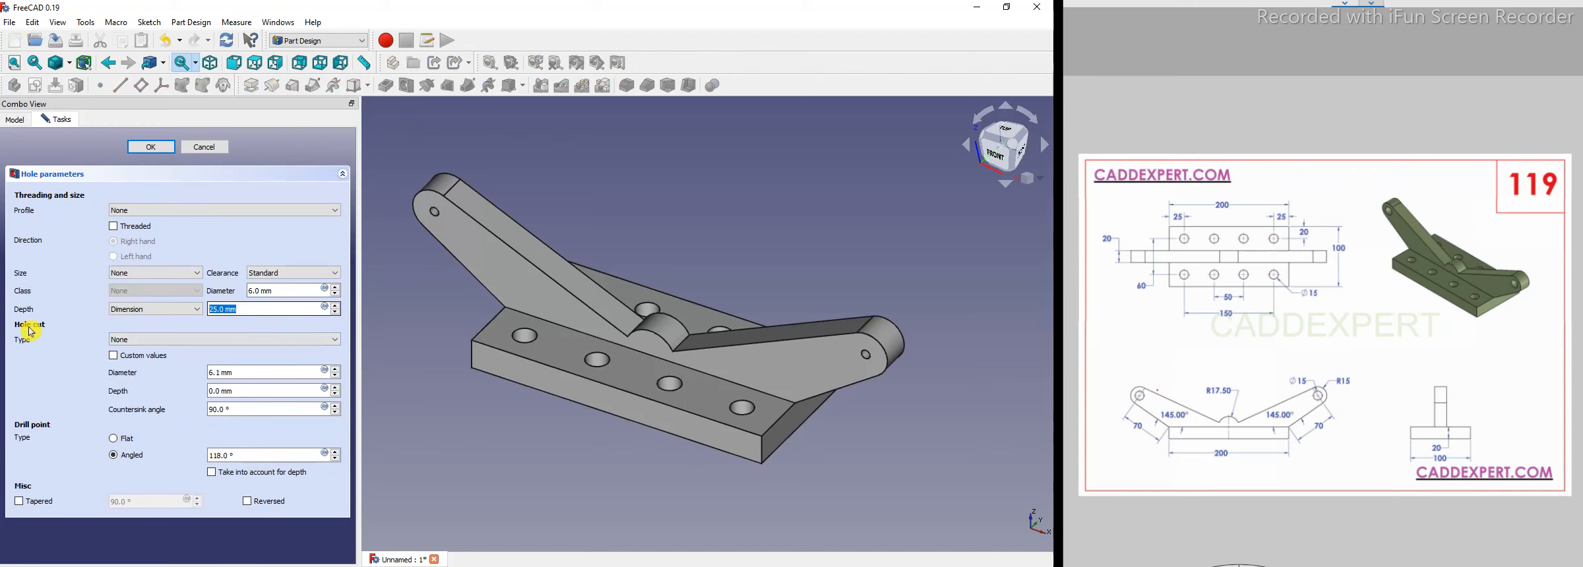
type("15")
left_click(155, 309)
left_click(149, 324)
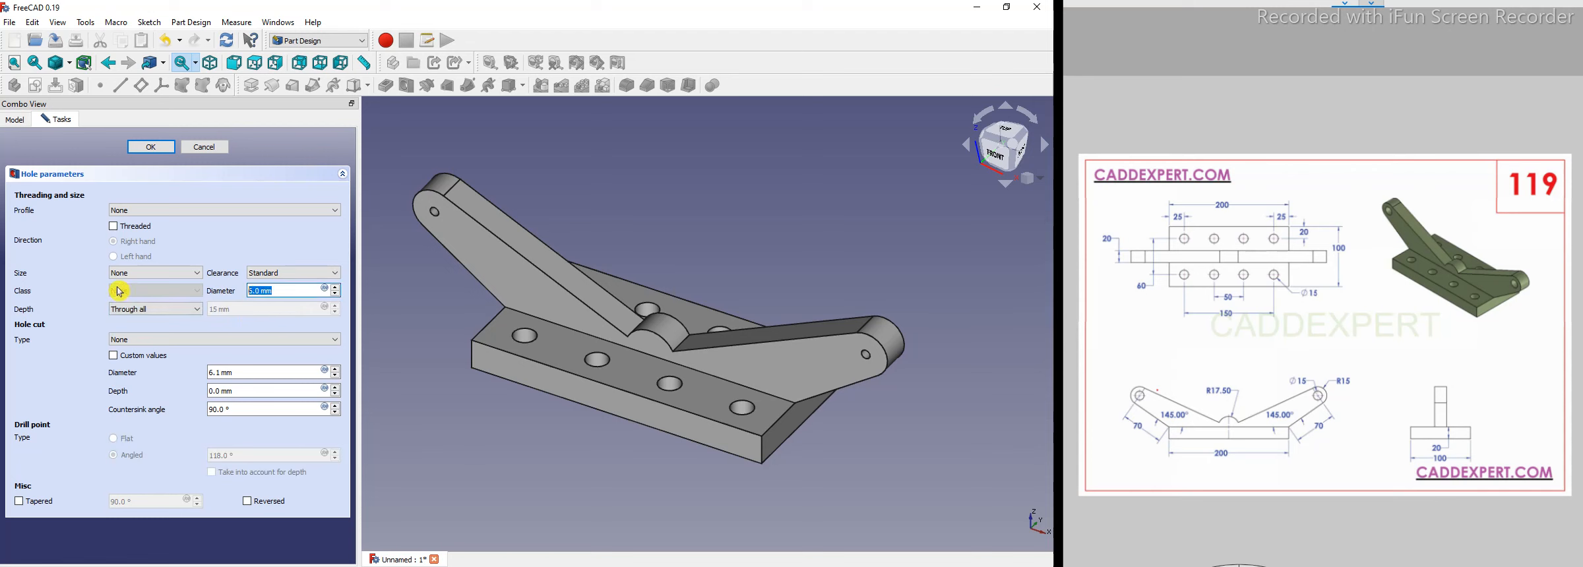
type("15")
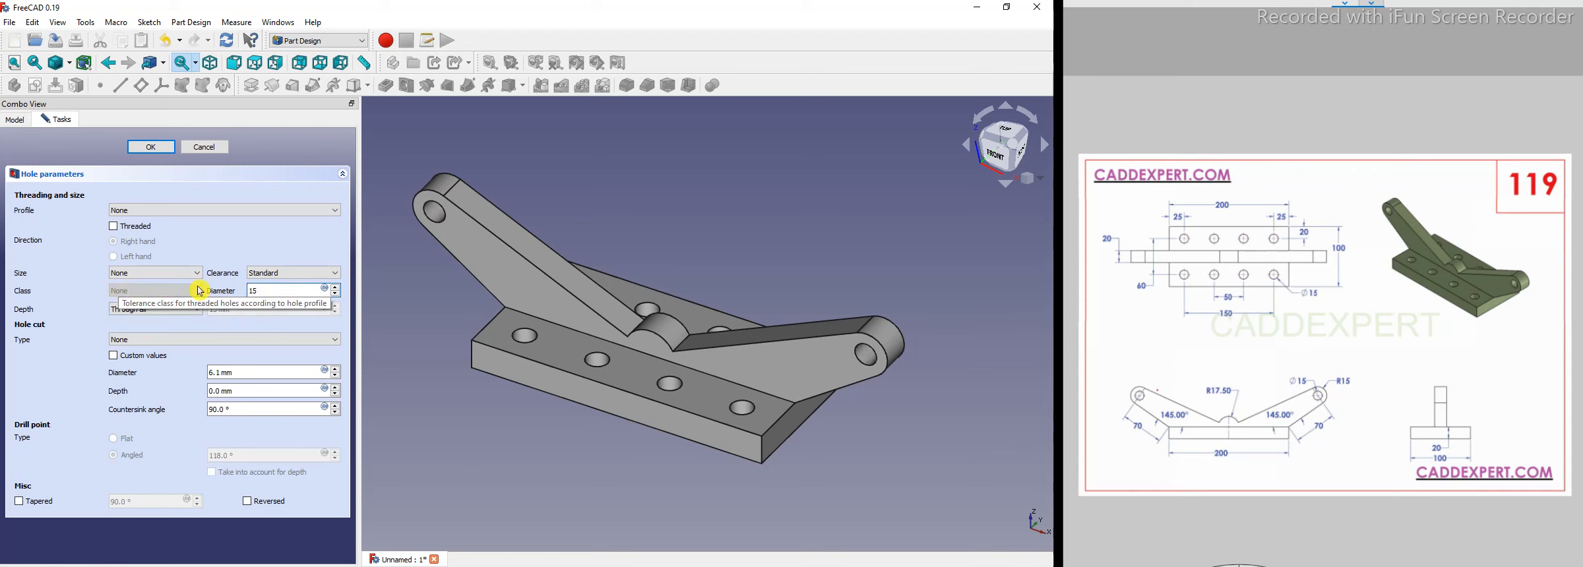
left_click(161, 151)
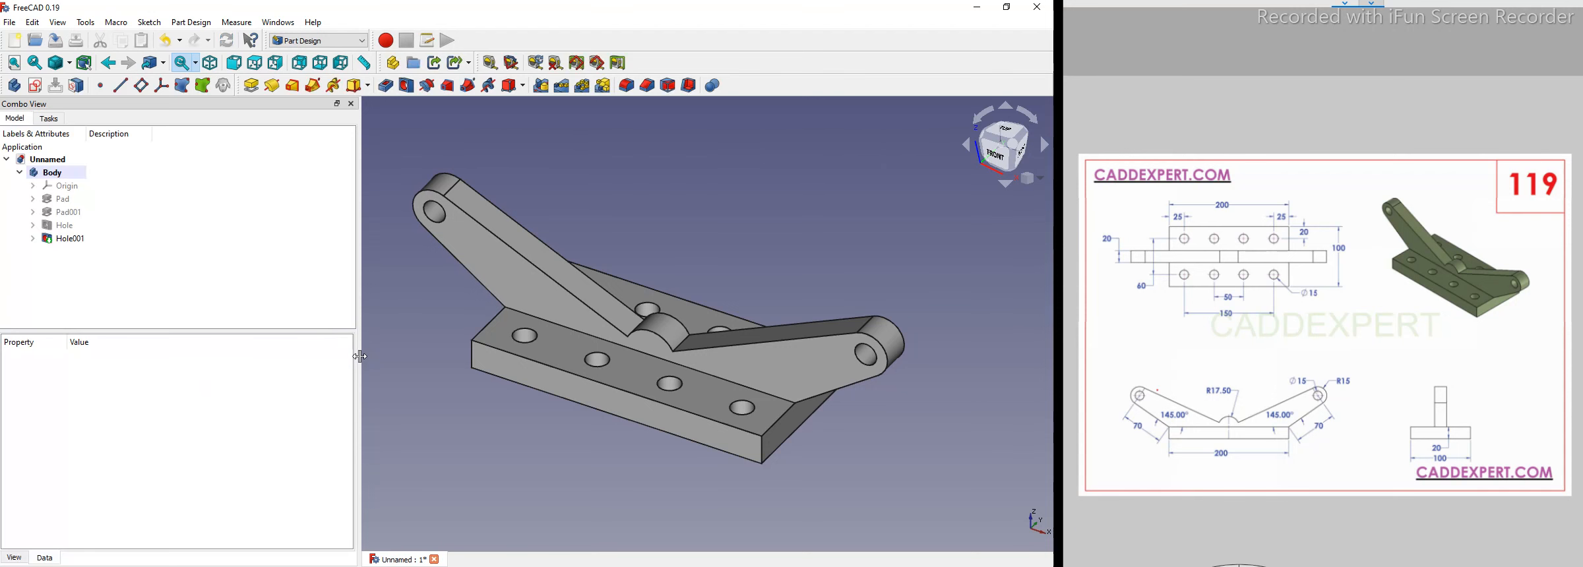
Set the body's shape color to #55aa7f.
left_click_drag(152, 347, 153, 347)
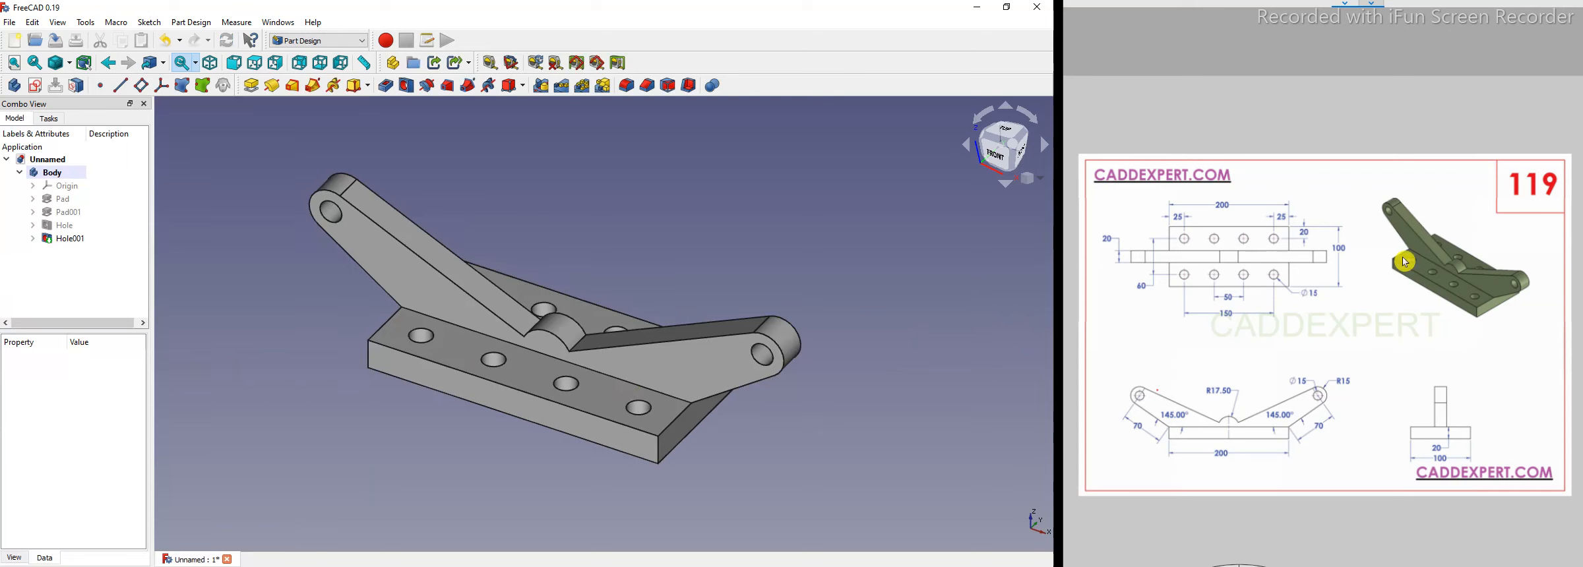
right_click(49, 172)
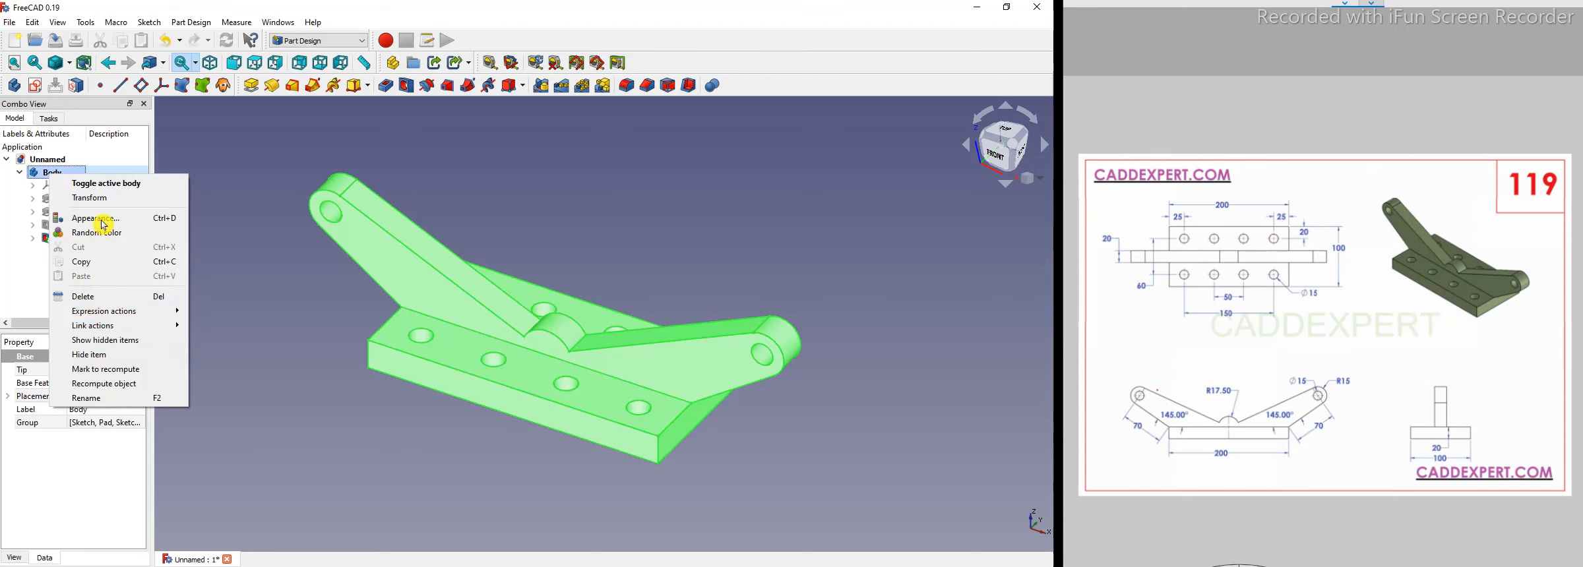
left_click(99, 241)
left_click(113, 267)
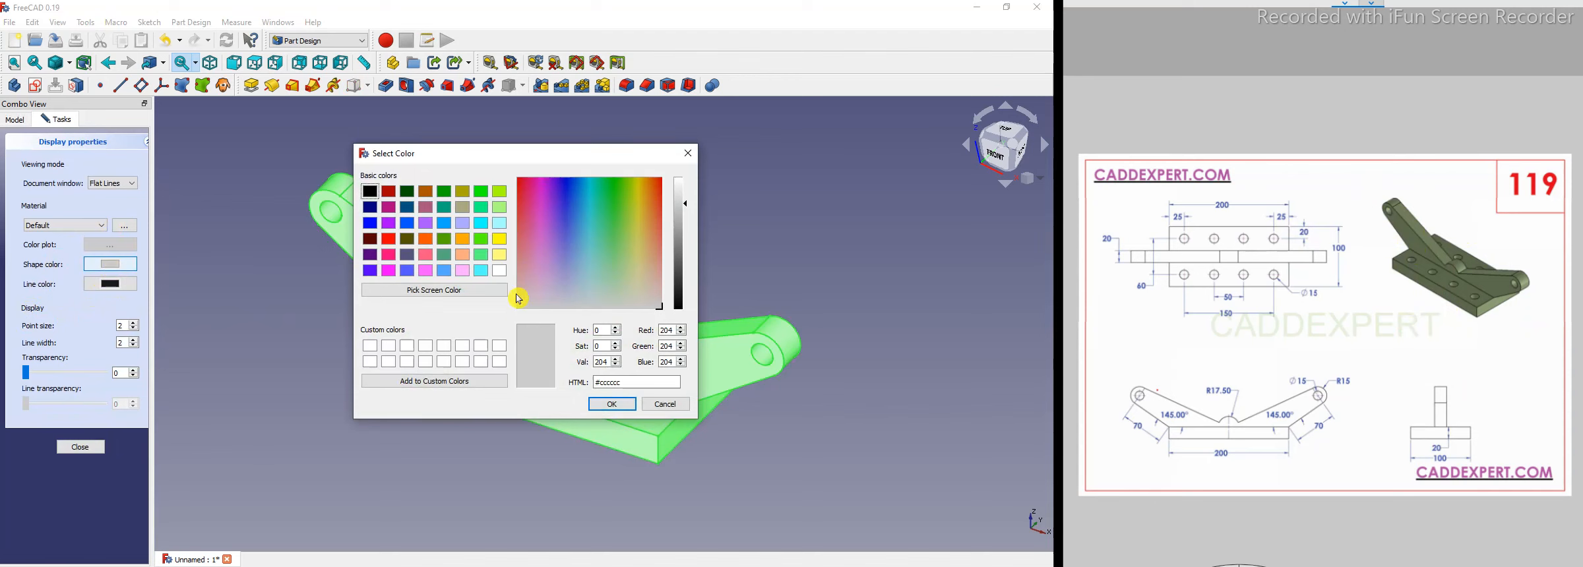
left_click(451, 259)
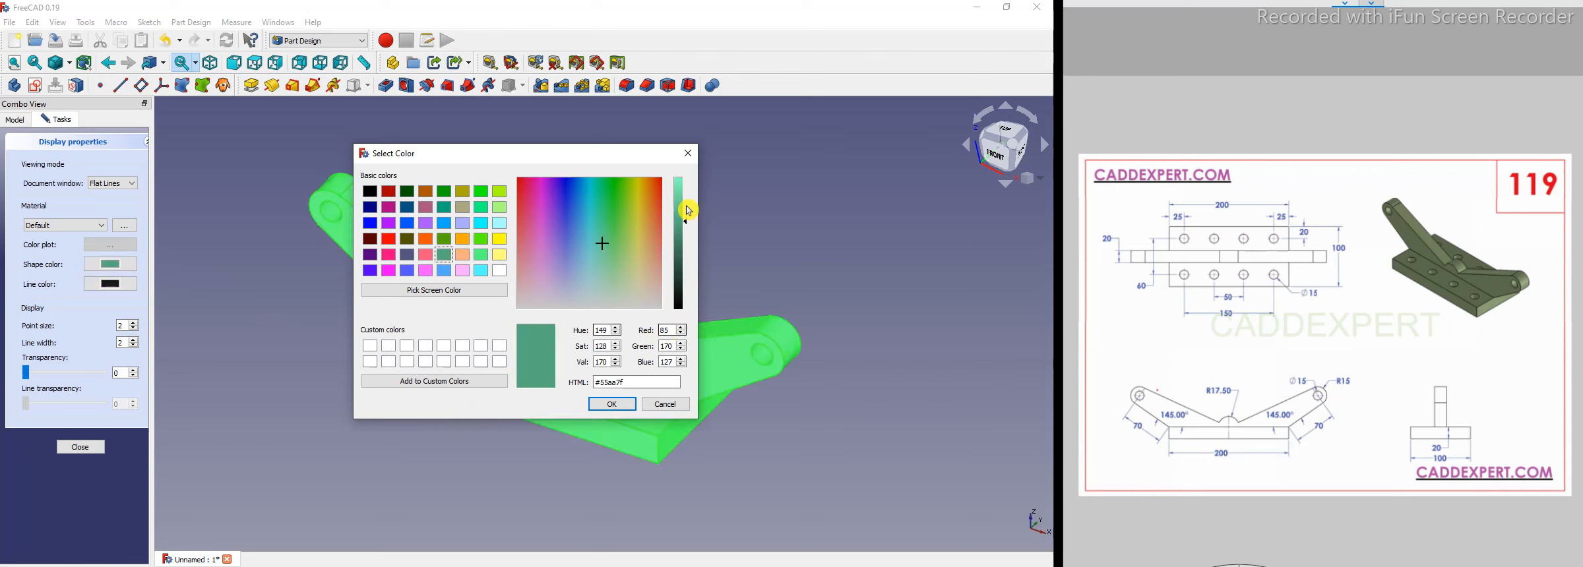
left_click(604, 405)
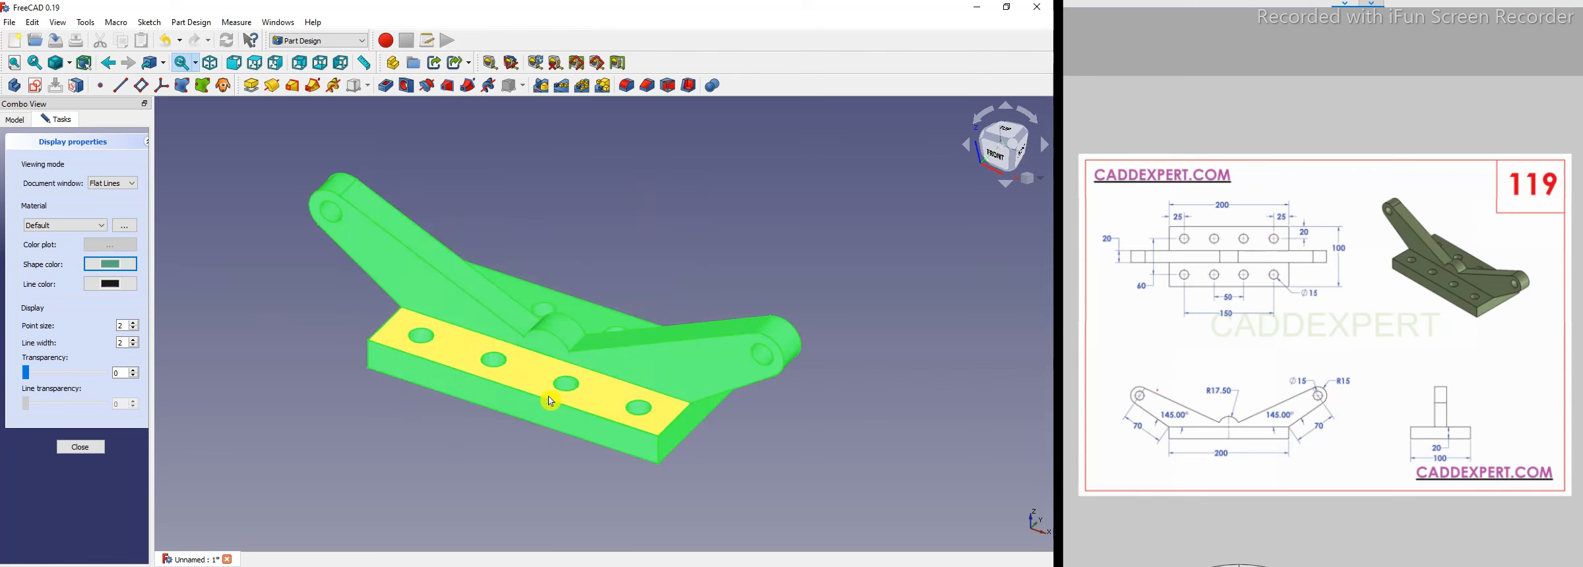
left_click(295, 389)
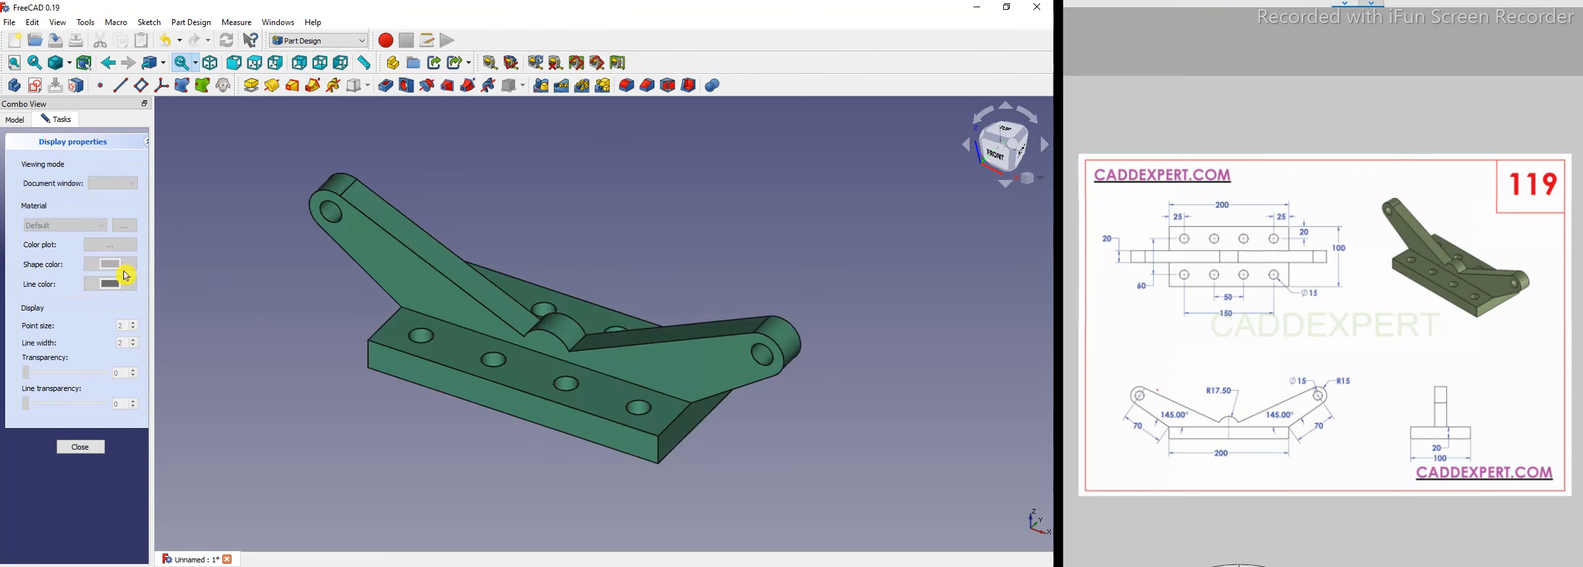
left_click(81, 451)
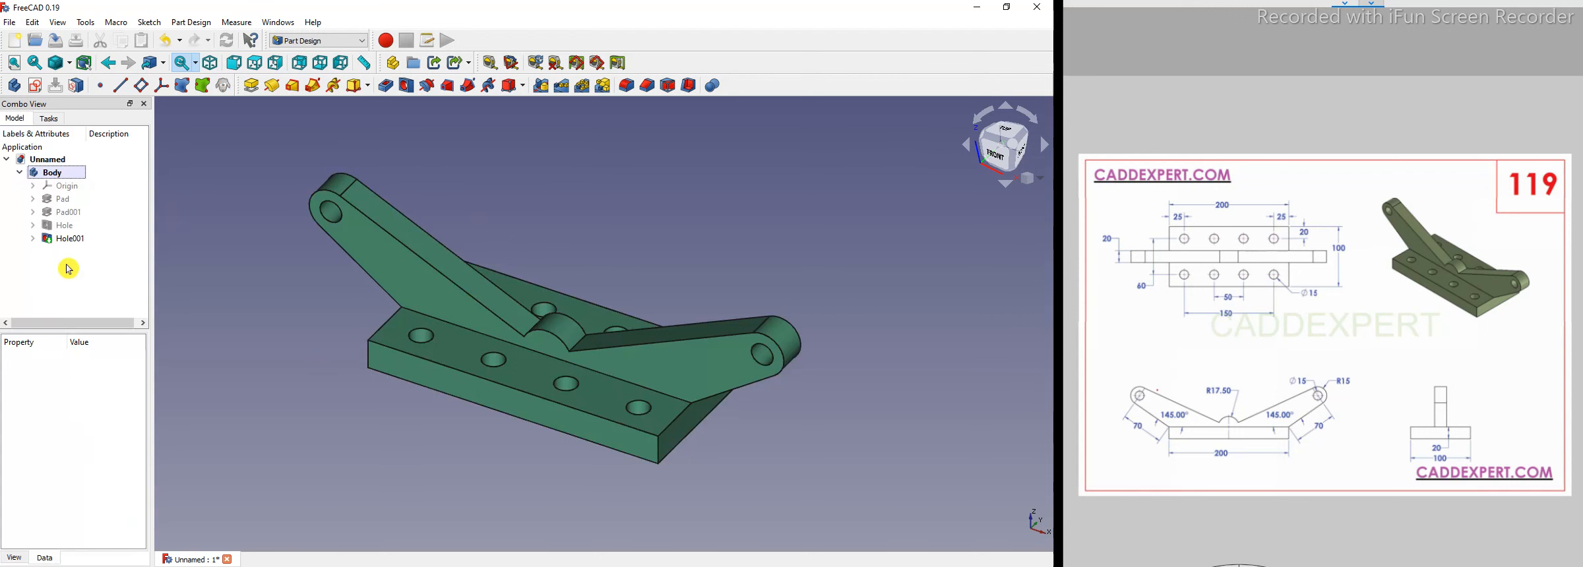
Change the body's shape color to a darker green, #3d7a5a.
left_click(73, 173)
right_click(71, 173)
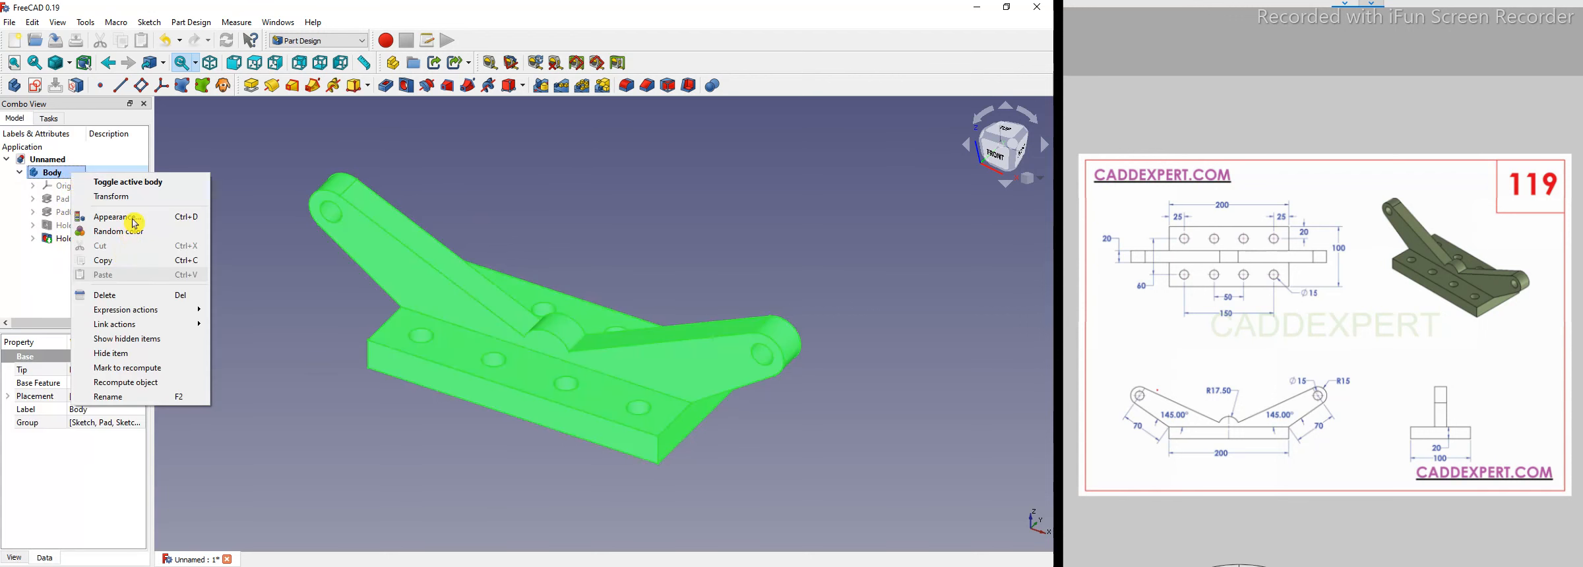
left_click(135, 223)
left_click(110, 264)
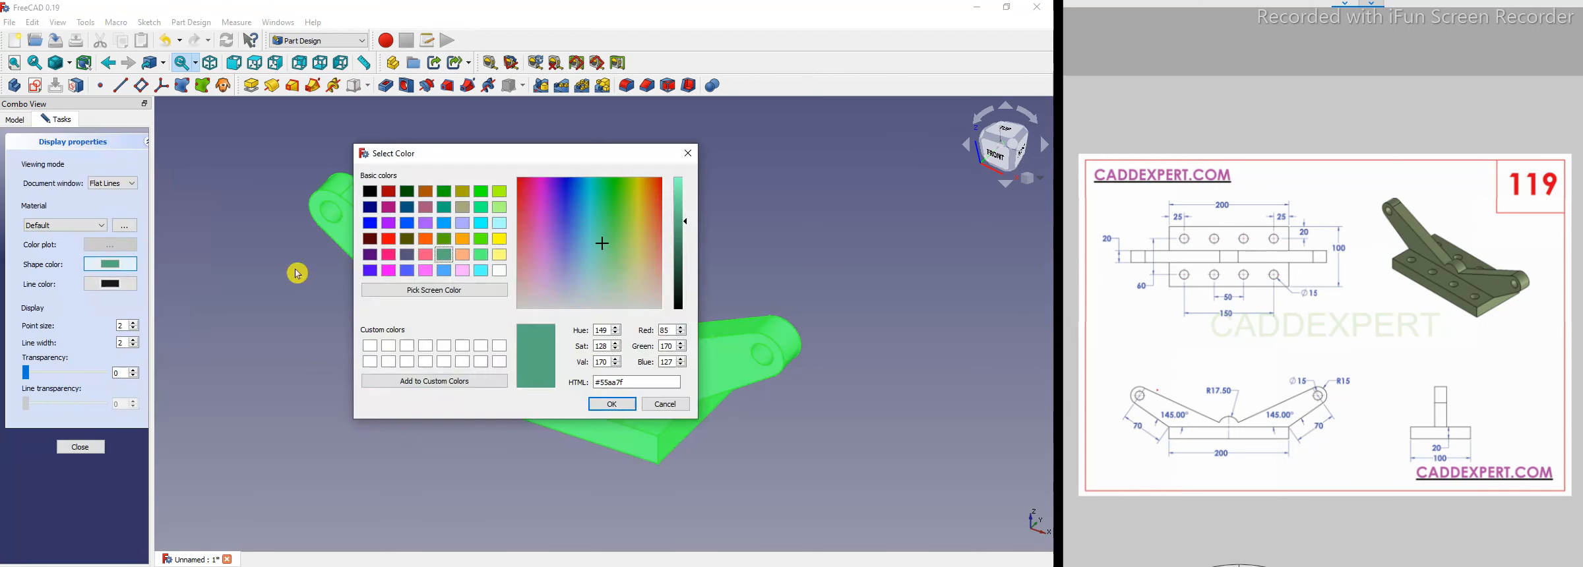
left_click(687, 237)
mouse_move(687, 237)
left_mouse_down()
mouse_move(685, 268)
mouse_move(686, 253)
left_mouse_up()
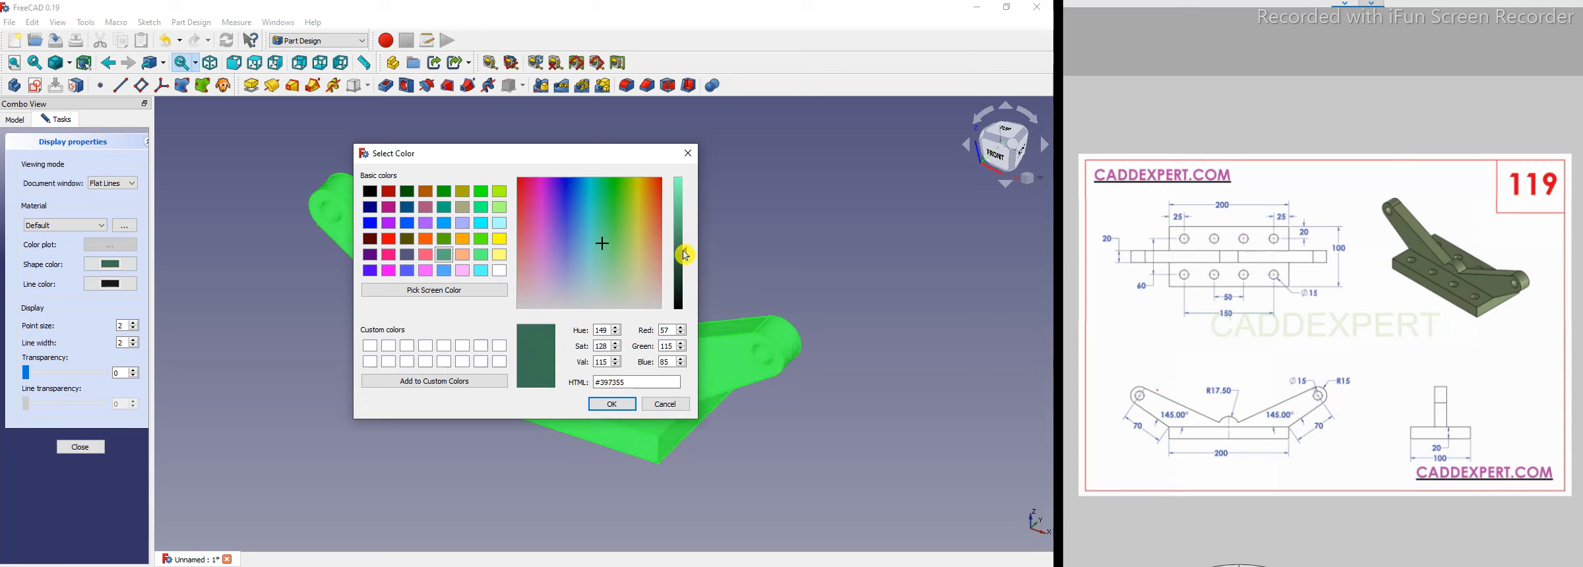
left_click(603, 405)
left_click(322, 439)
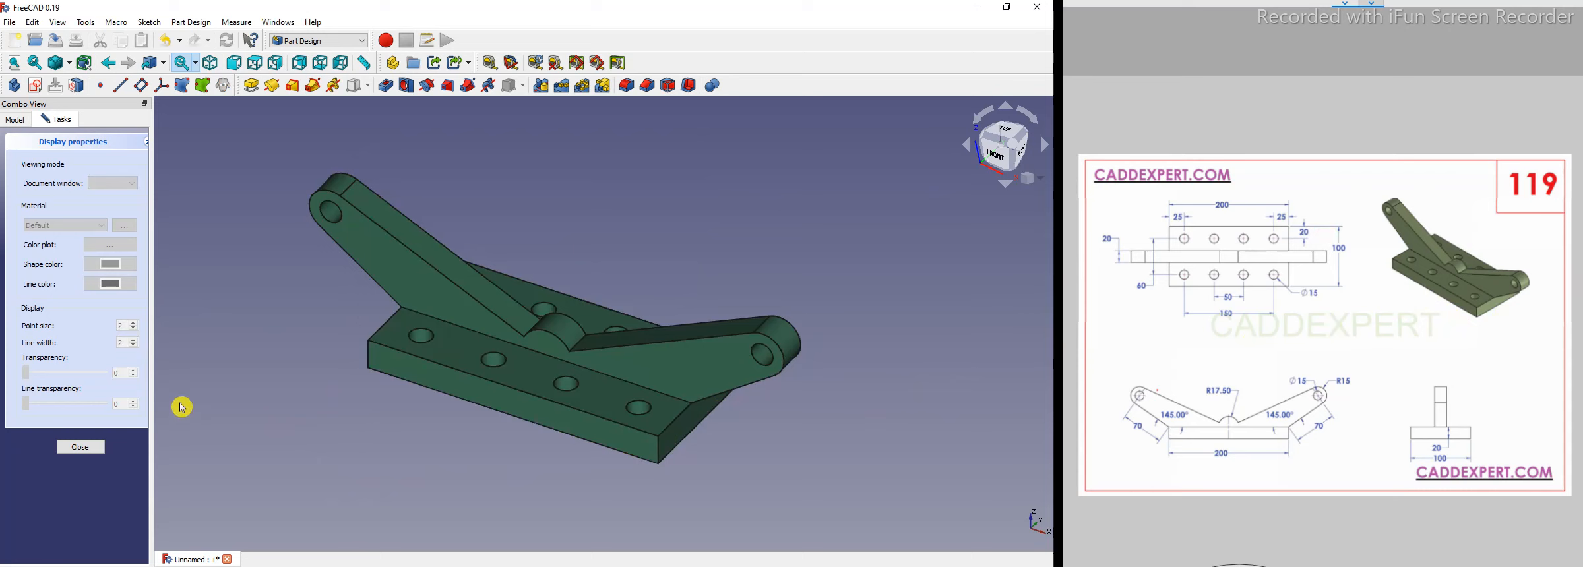
left_click(81, 448)
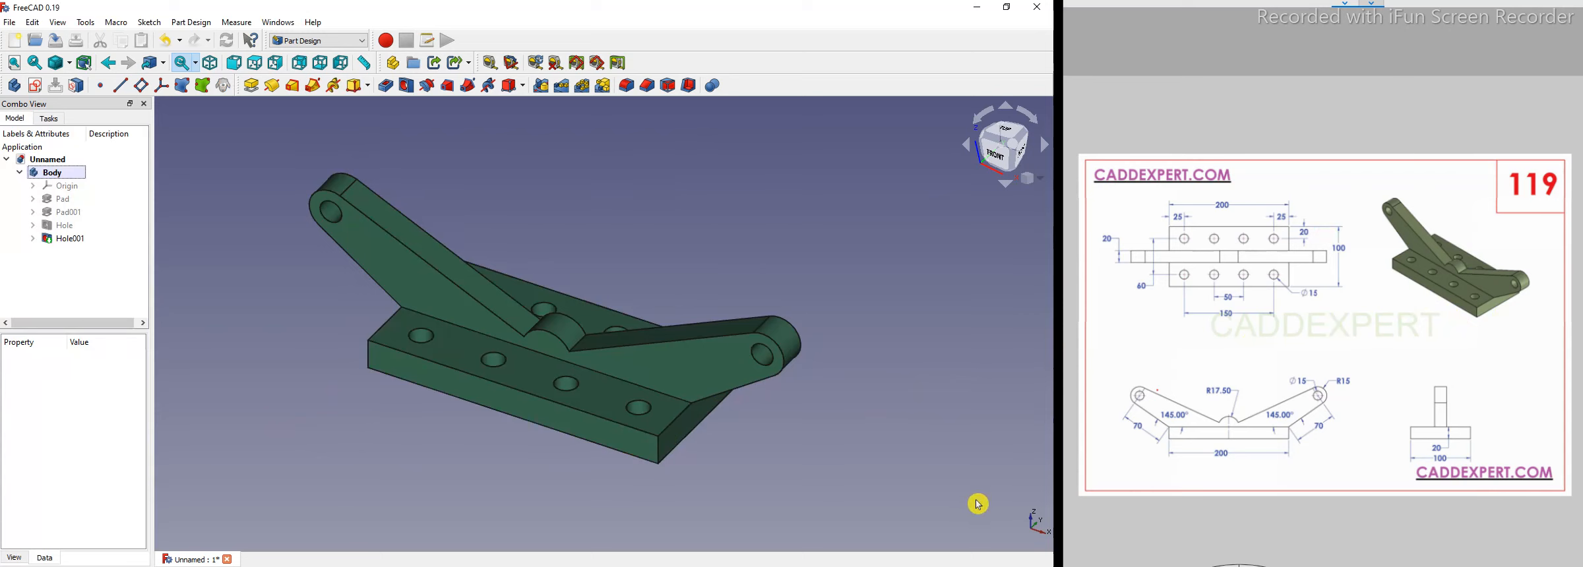
scroll(370, 416, "up", 3)
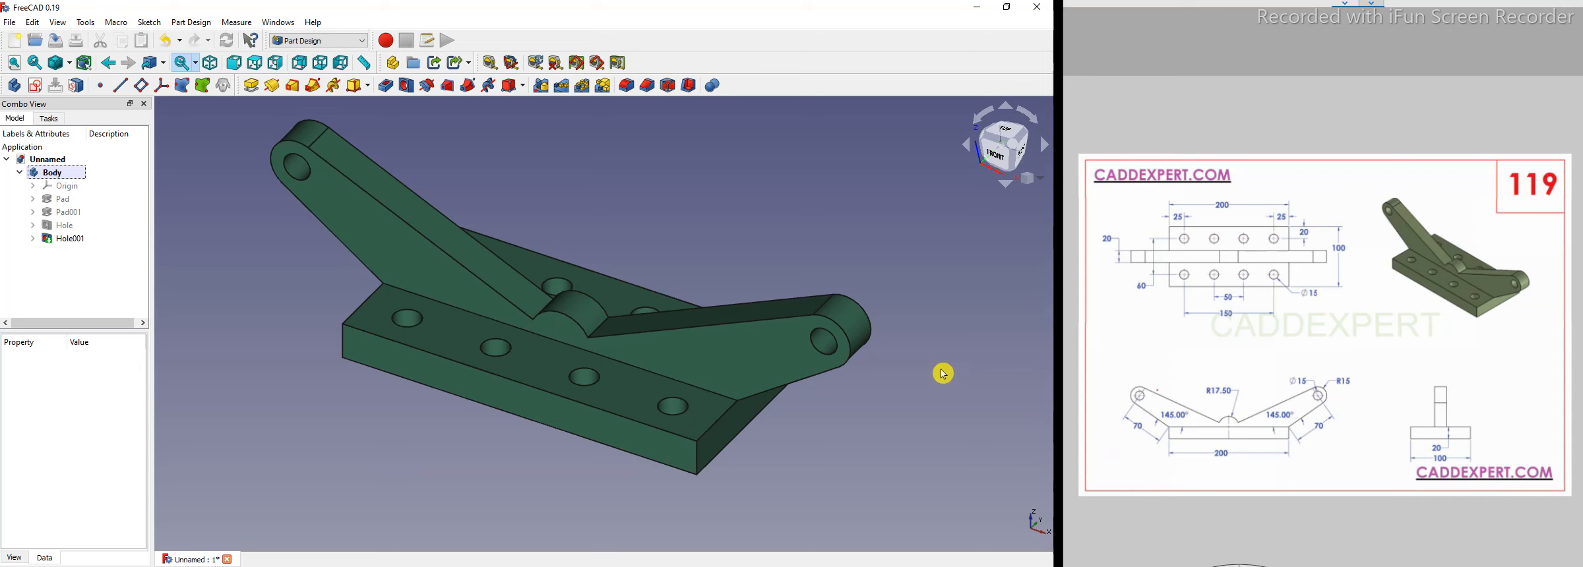
scroll(301, 410, "down", 2)
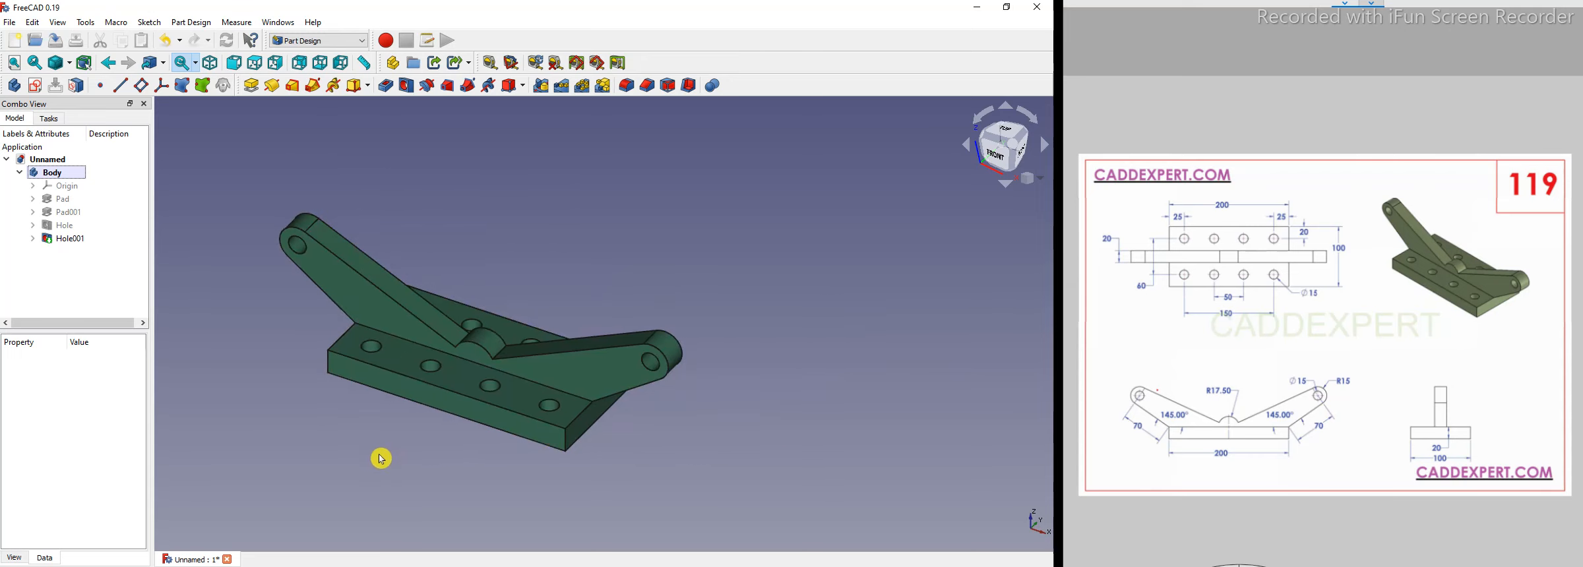
scroll(381, 457, "up", 1)
scroll(380, 460, "down", 1)
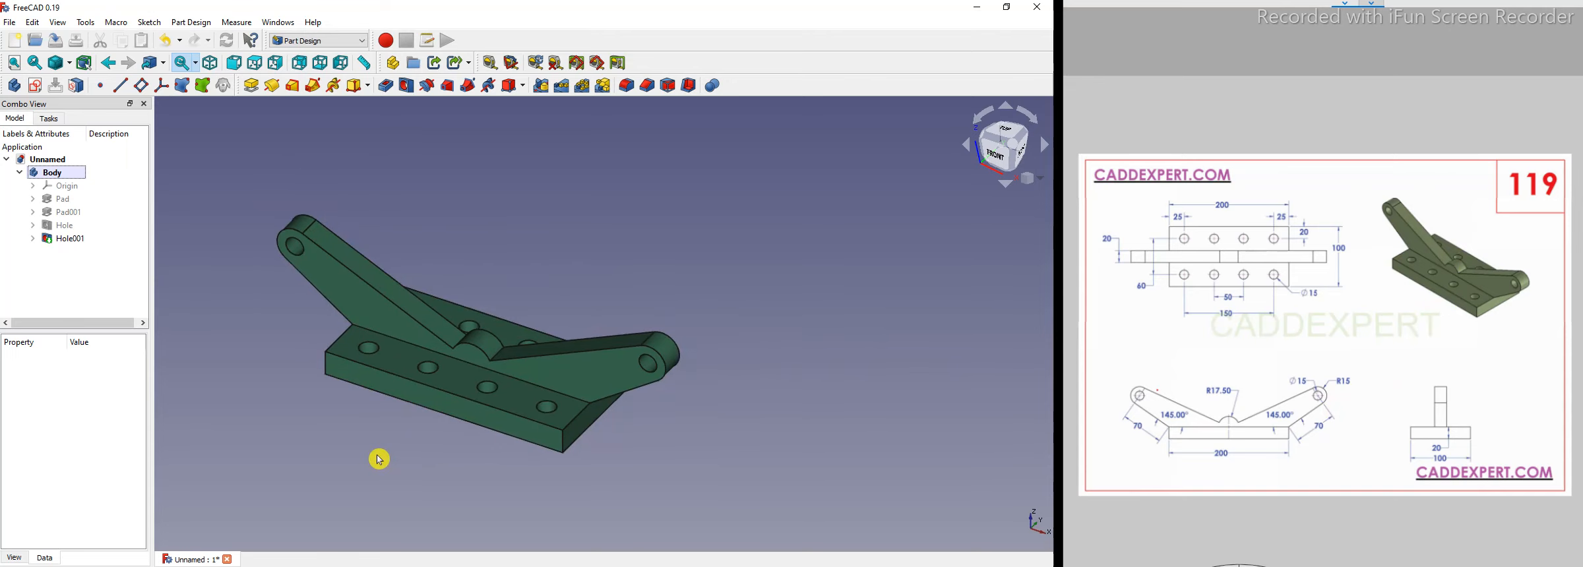